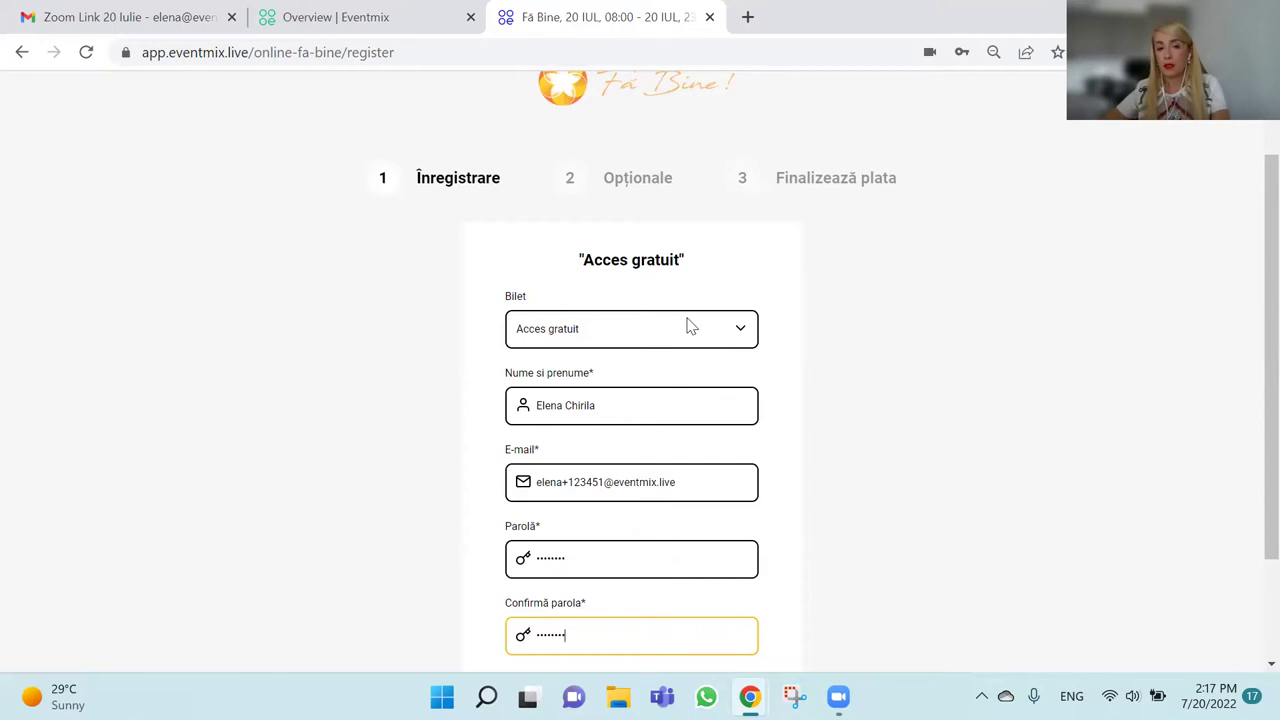
Scroll down and submit the free-access registration form to reach the Opționale donations step.
{"action": "scroll", "coordinate": [585, 337], "scroll_direction": "down", "scroll_amount": 1}
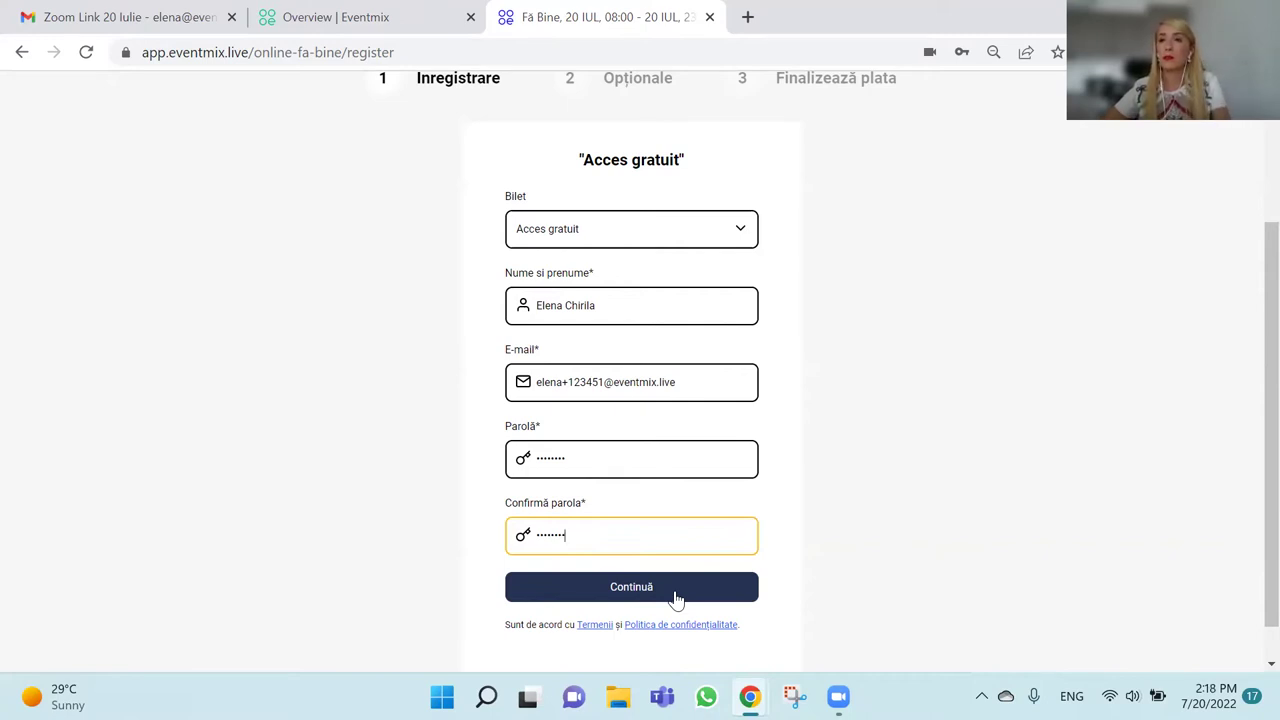
{"action": "left_click", "coordinate": [676, 596]}
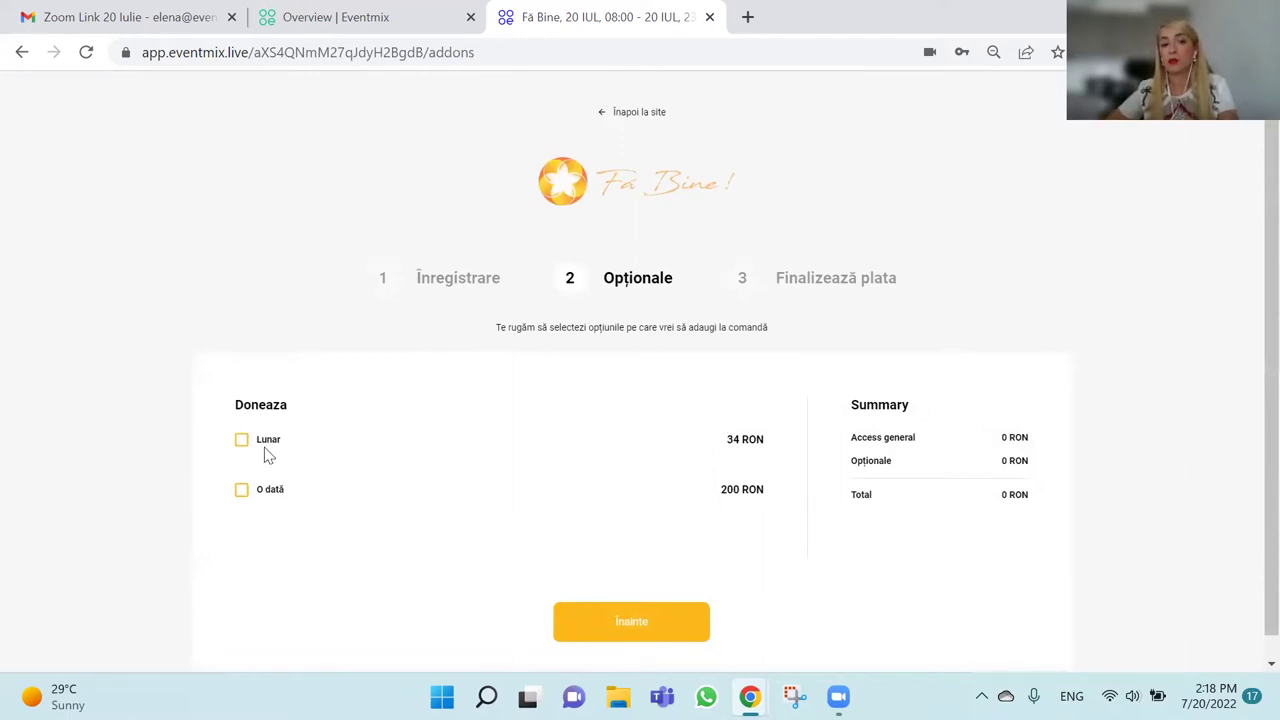
Add the one-time O dată 200 RON donation and continue to the Finalizează plata step.
{"action": "left_click", "coordinate": [242, 490]}
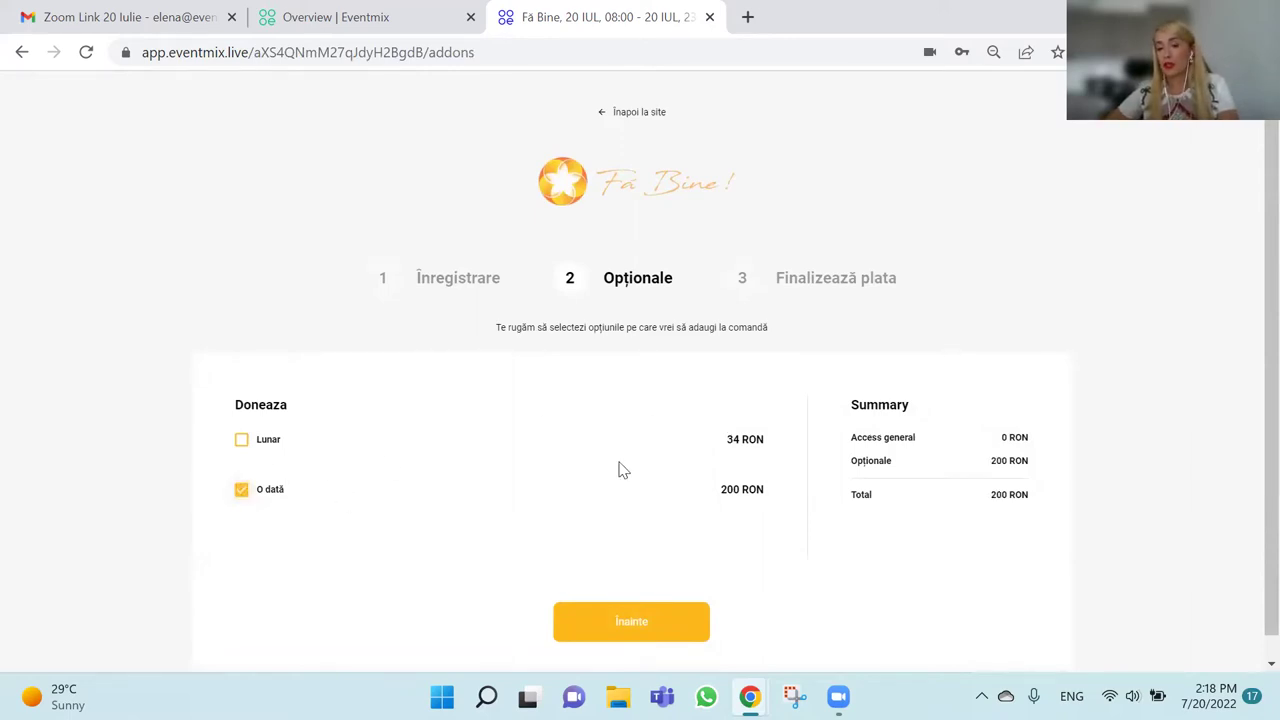
{"action": "scroll", "coordinate": [617, 466], "scroll_direction": "down", "scroll_amount": 1}
{"action": "left_click", "coordinate": [240, 482]}
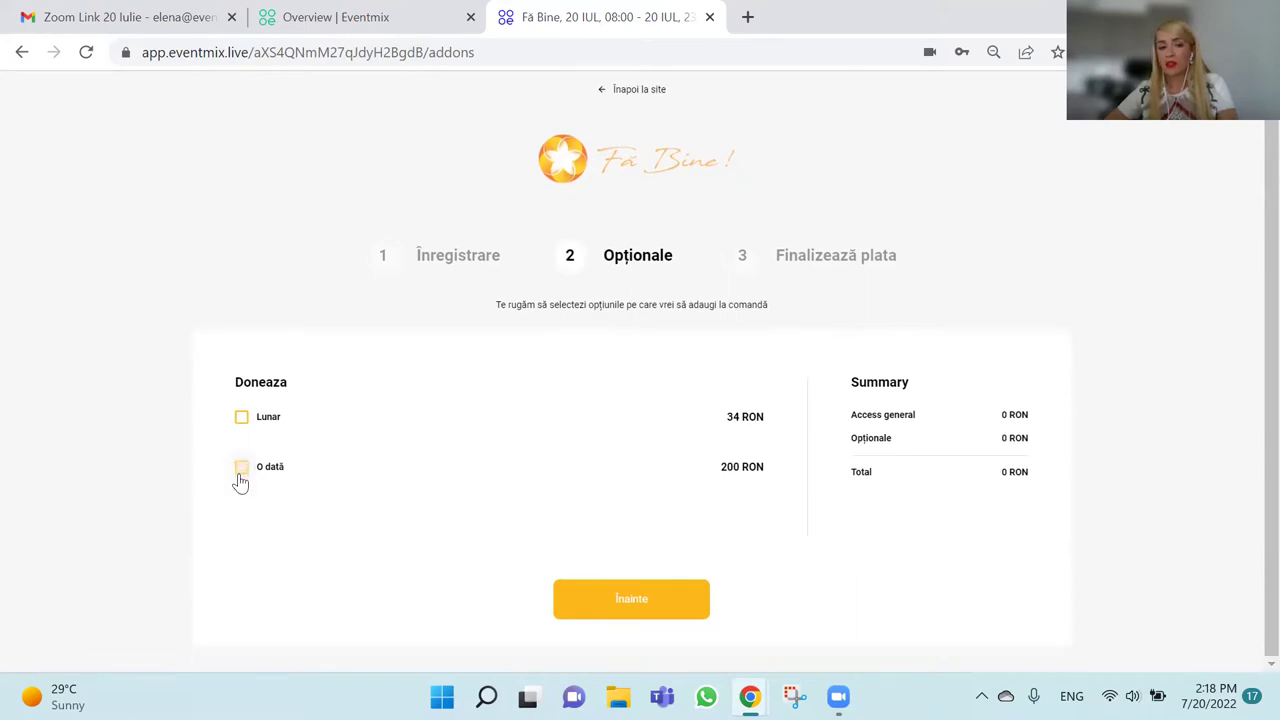
{"action": "left_click", "coordinate": [241, 479]}
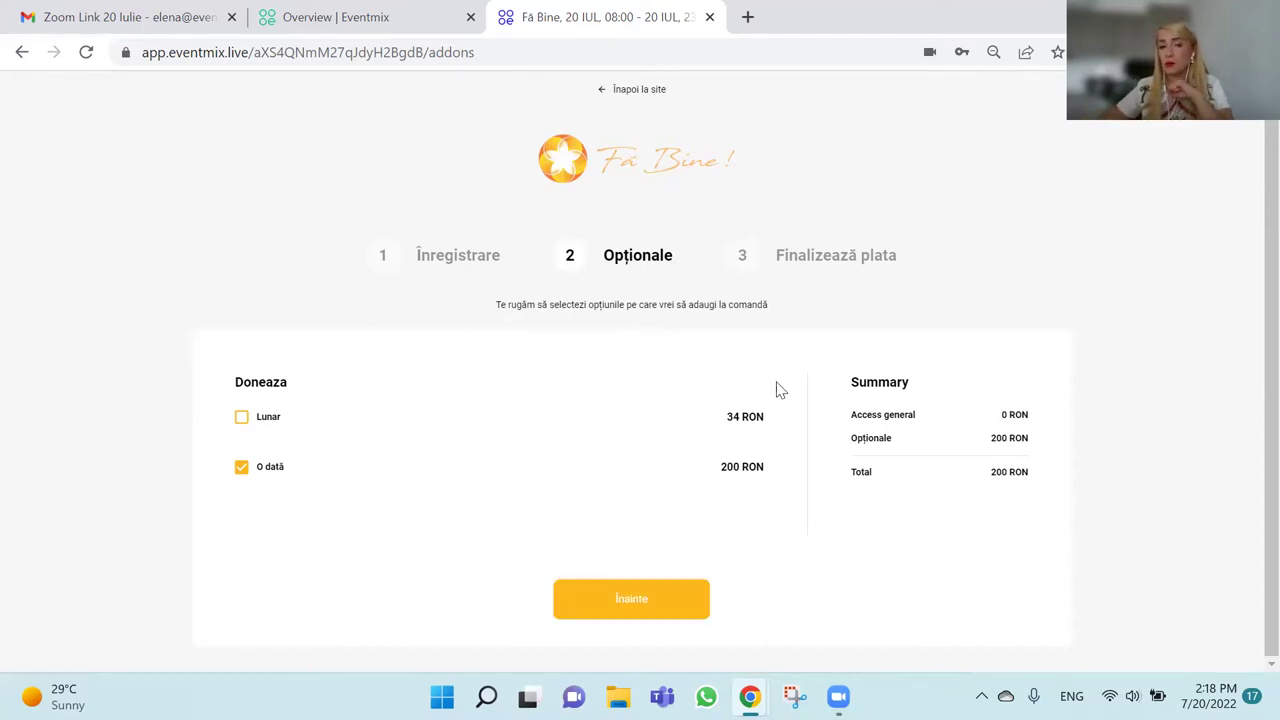
{"action": "left_click", "coordinate": [646, 609]}
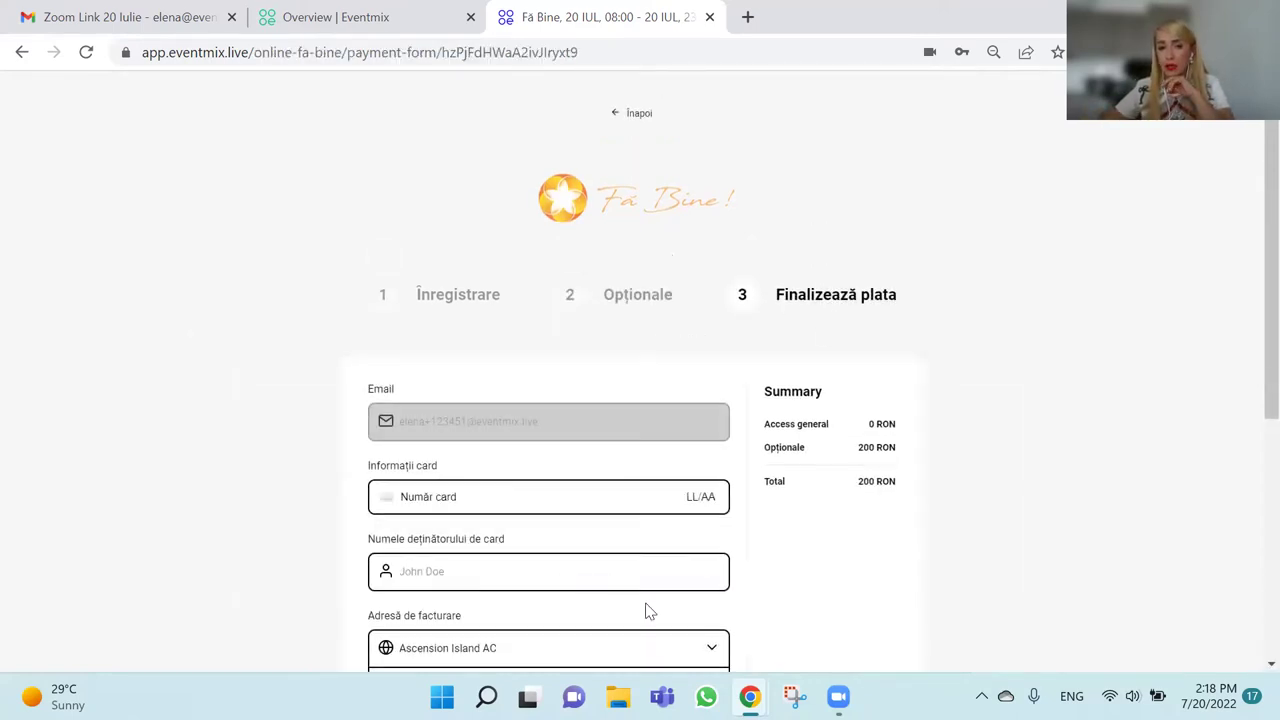
Leave the 200 RON payment form, going back through Opționale to the event site.
{"action": "scroll", "coordinate": [645, 600], "scroll_direction": "down", "scroll_amount": 3}
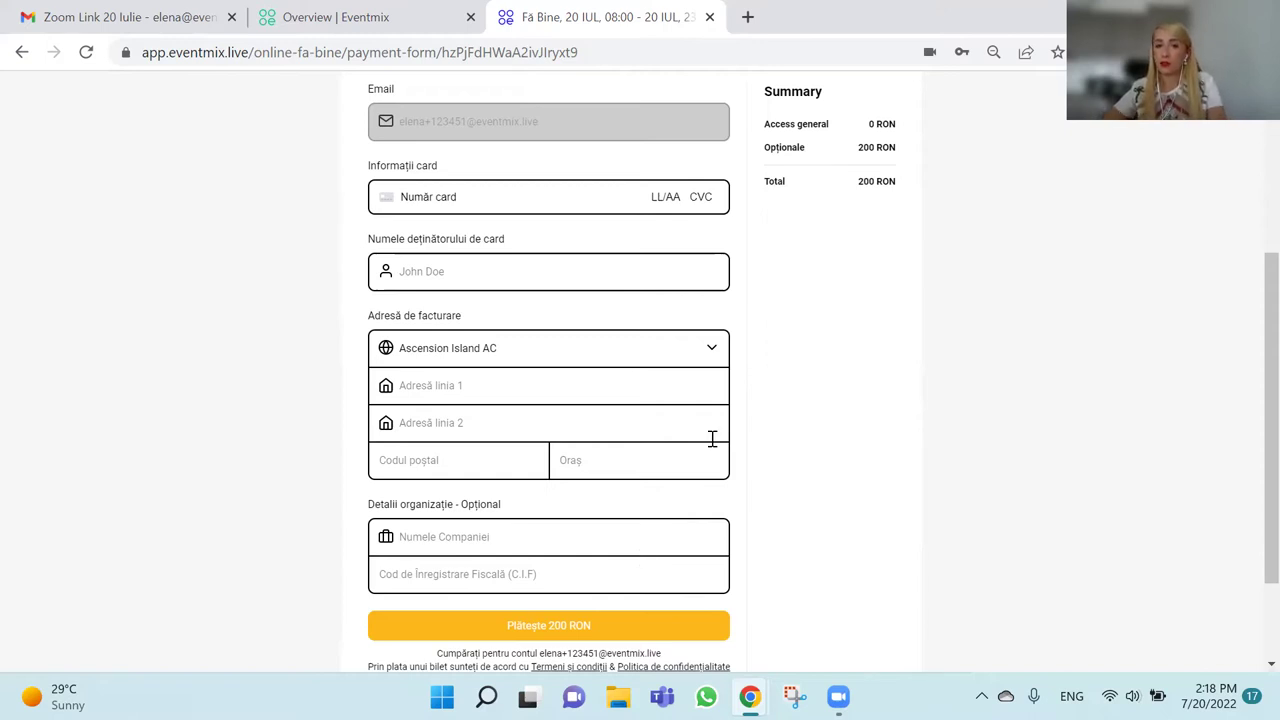
{"action": "scroll", "coordinate": [711, 437], "scroll_direction": "up", "scroll_amount": 3}
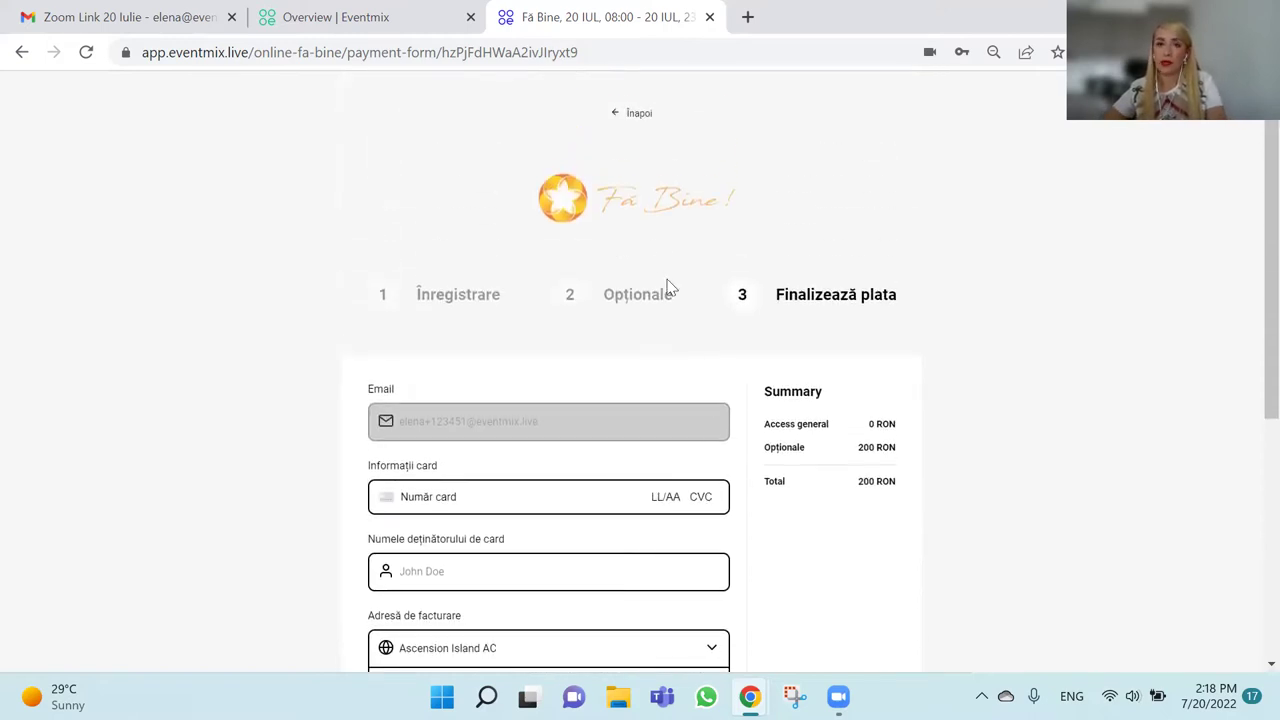
{"action": "left_click", "coordinate": [643, 118]}
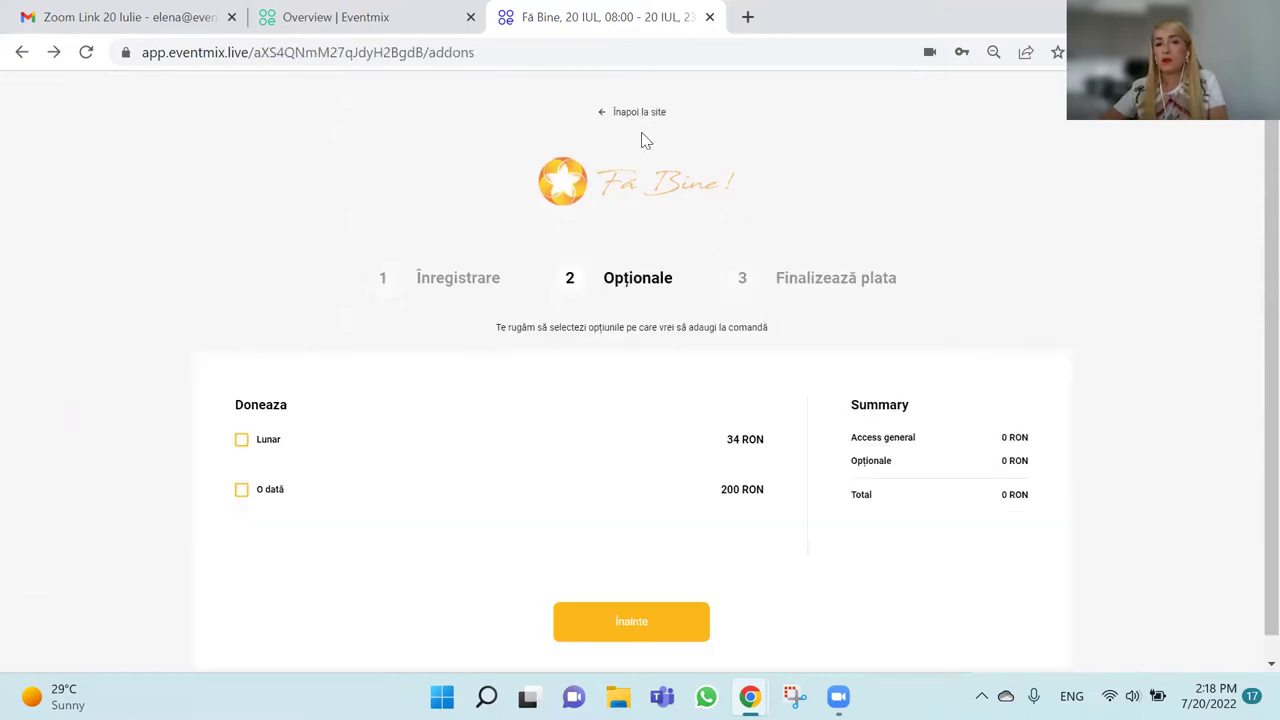
{"action": "left_click", "coordinate": [627, 112]}
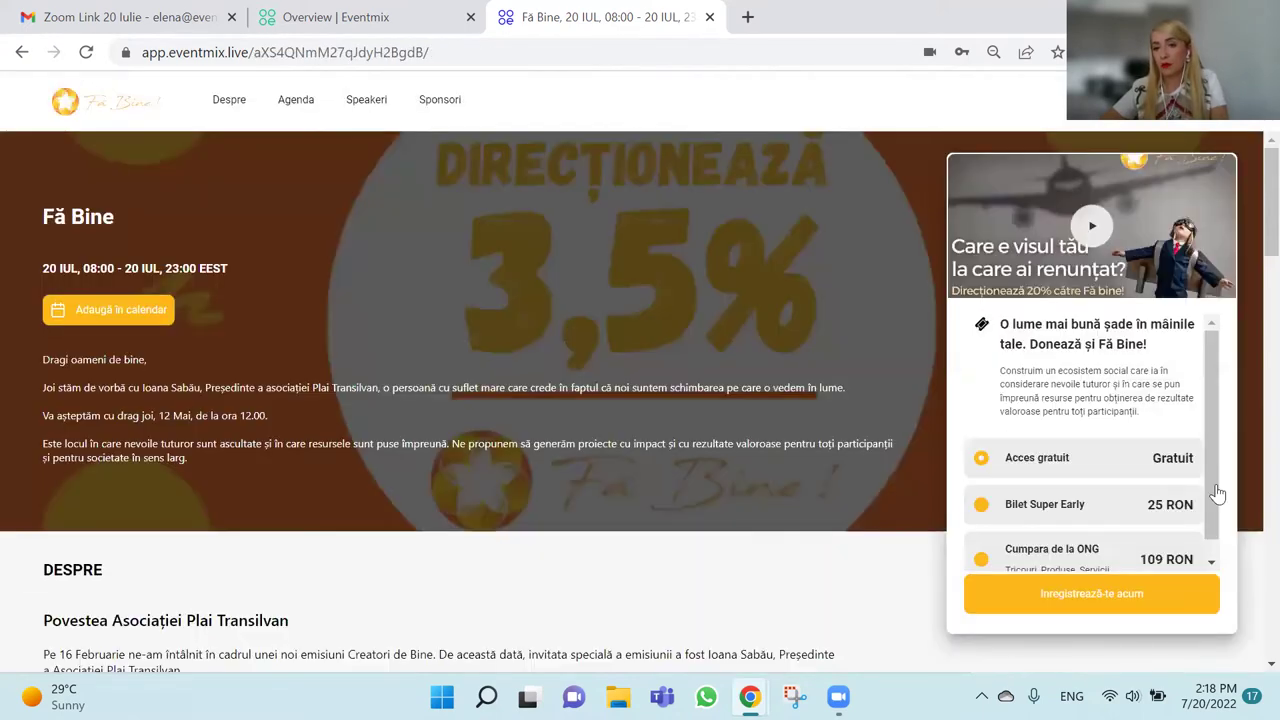
{"action": "left_click", "coordinate": [1060, 513]}
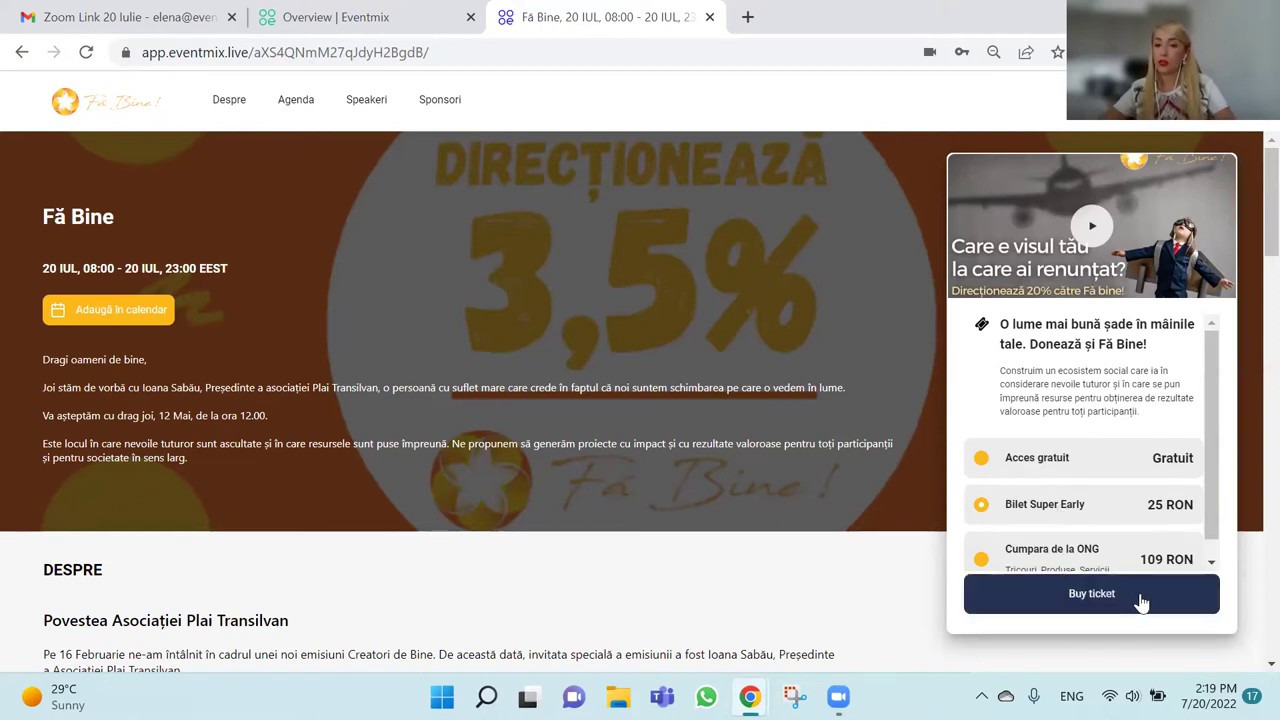
{"action": "scroll", "coordinate": [1067, 513], "scroll_direction": "down", "scroll_amount": 1}
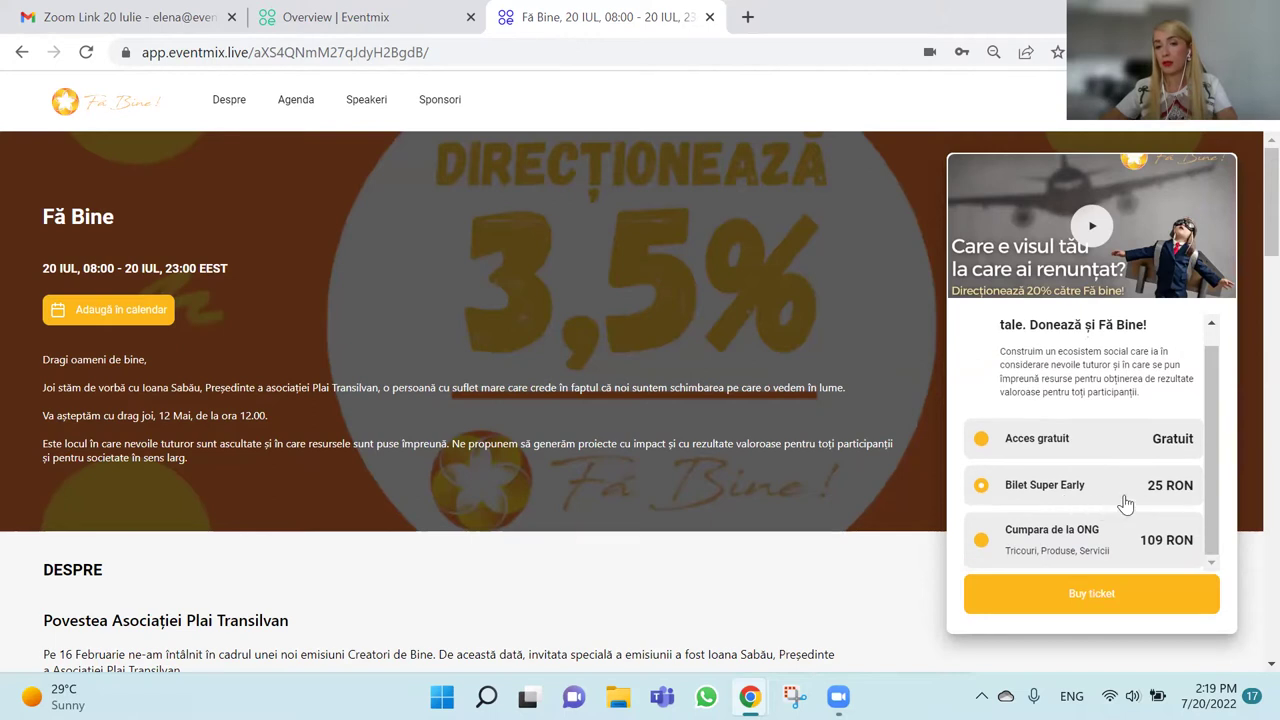
{"action": "left_click", "coordinate": [1158, 601]}
{"action": "scroll", "coordinate": [749, 514], "scroll_direction": "down", "scroll_amount": 2}
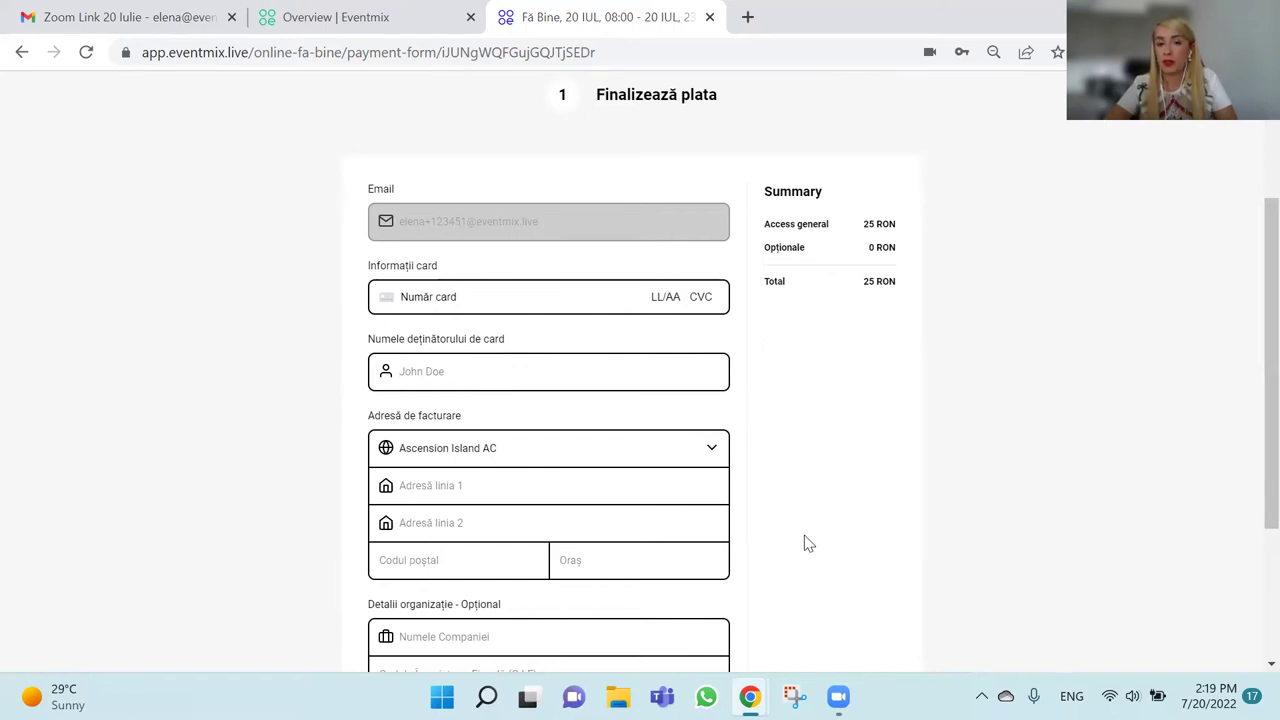
{"action": "scroll", "coordinate": [808, 543], "scroll_direction": "up", "scroll_amount": 2}
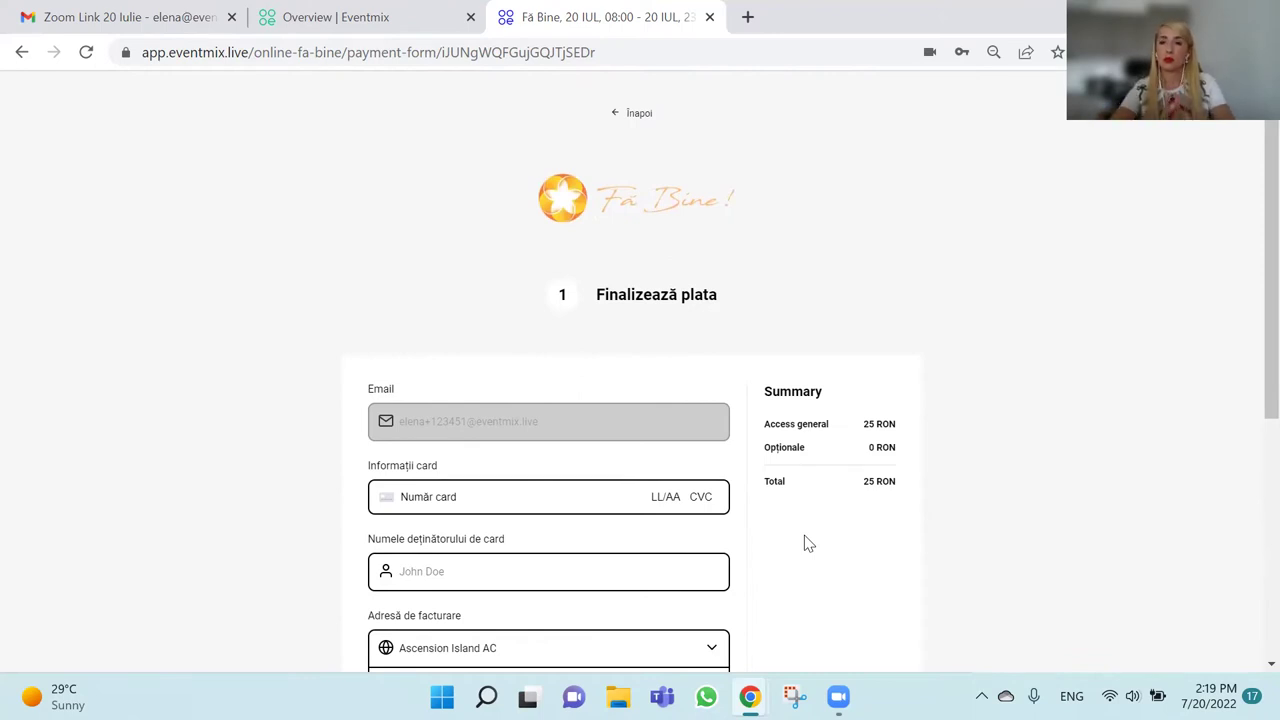
{"action": "left_click", "coordinate": [646, 121]}
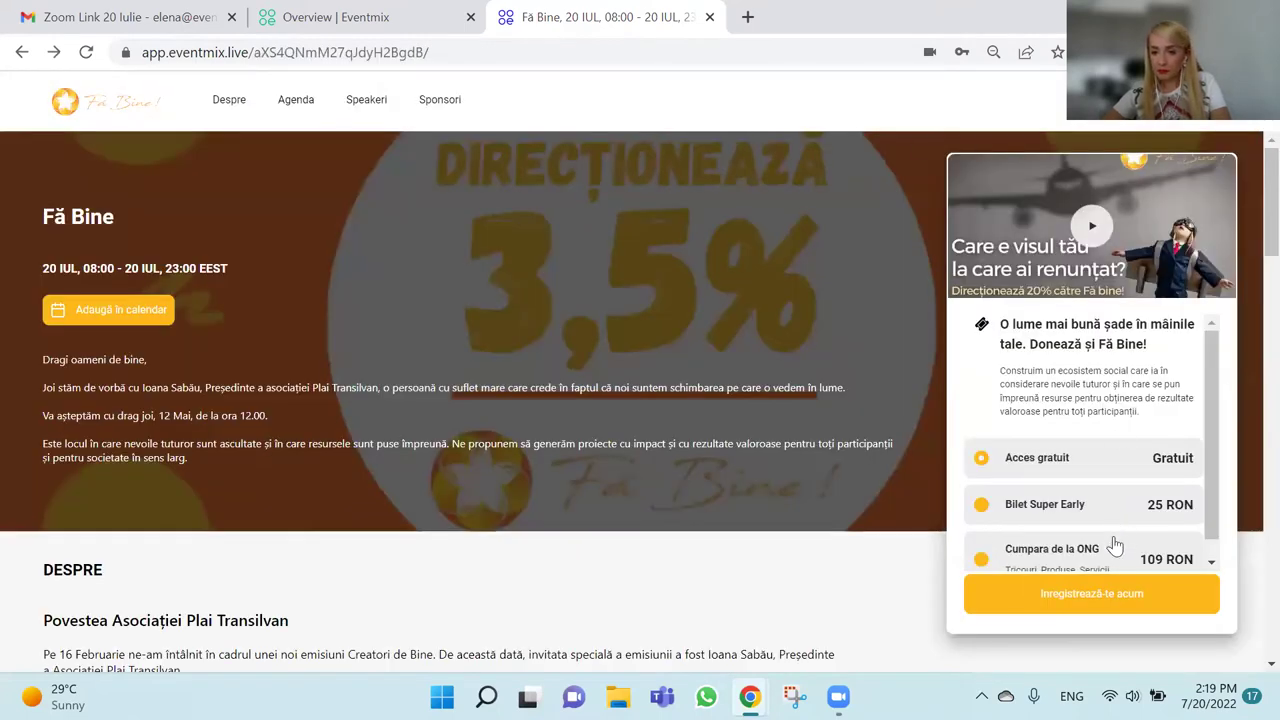
Pick the Cumpara de la ONG ticket at 109 RON and start buying it.
{"action": "scroll", "coordinate": [1115, 545], "scroll_direction": "down", "scroll_amount": 2}
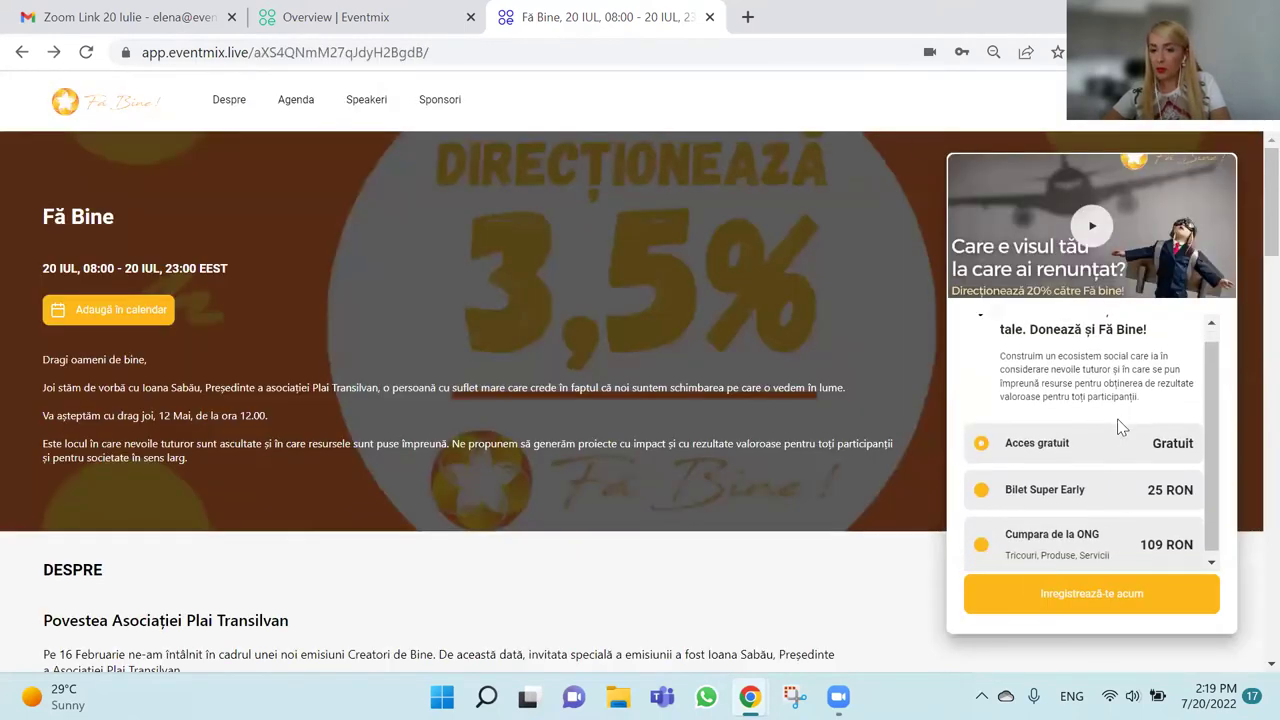
{"action": "left_click", "coordinate": [1200, 100]}
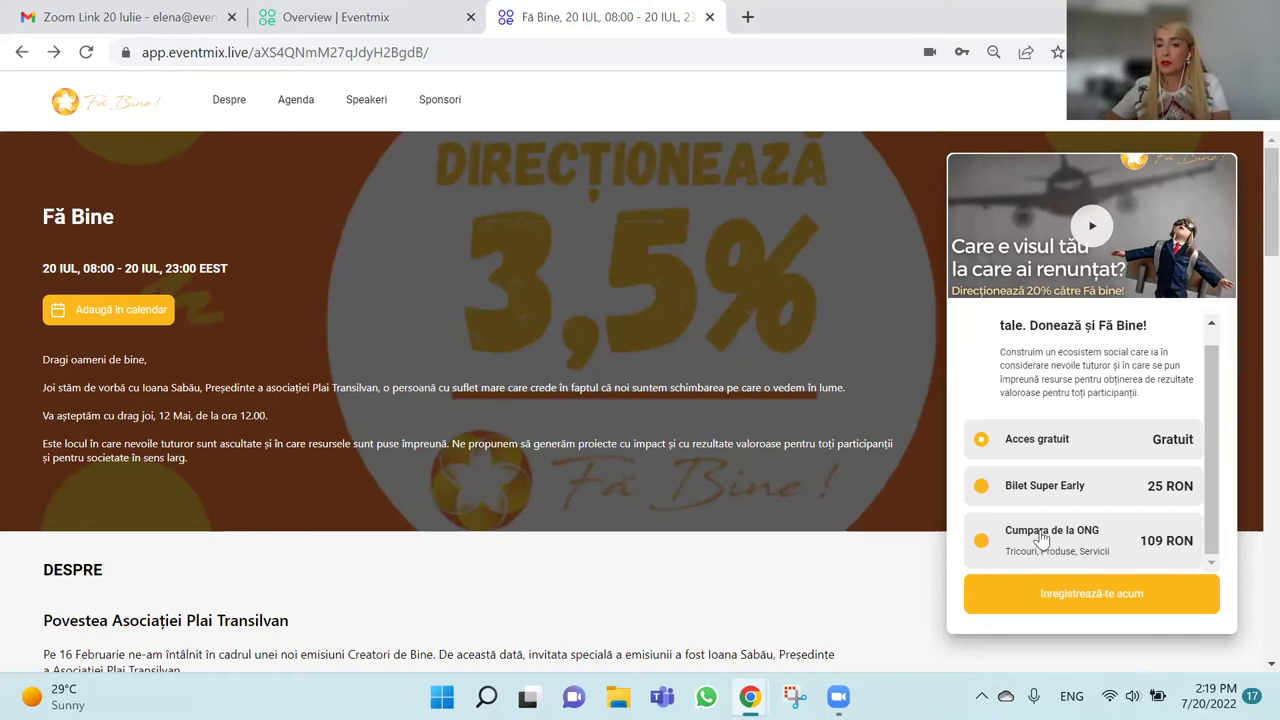
{"action": "left_click", "coordinate": [994, 553]}
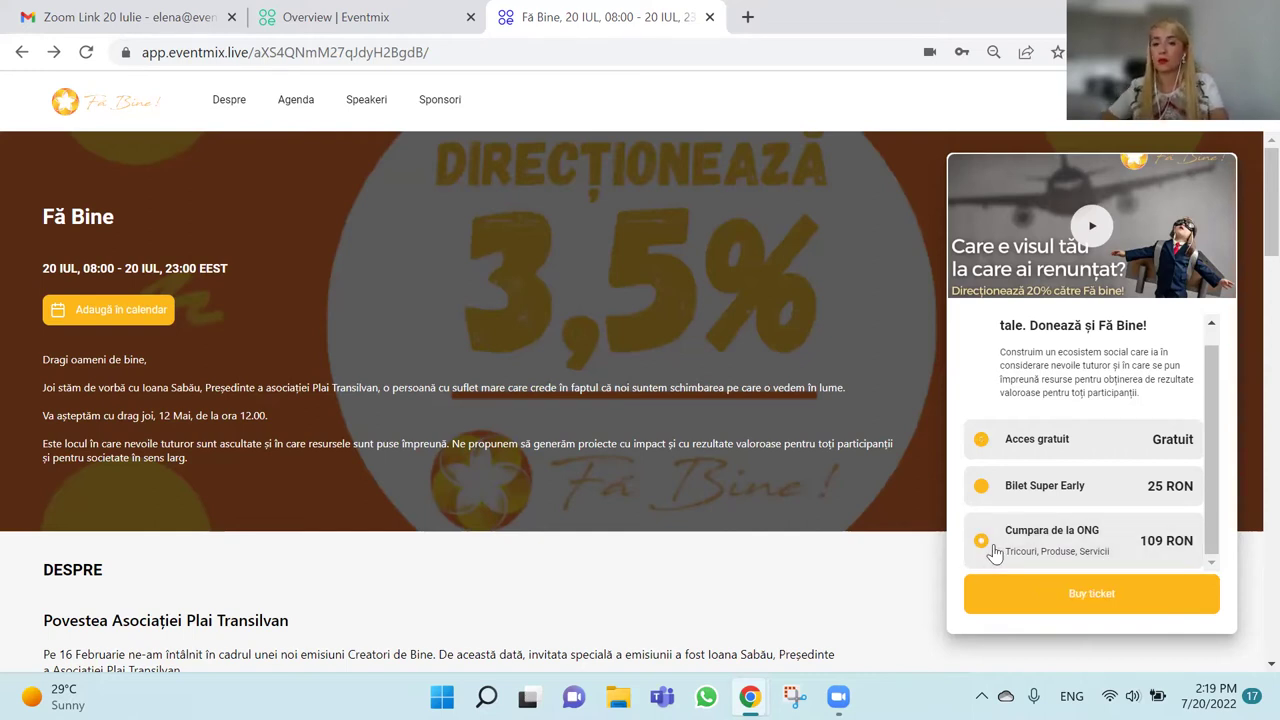
{"action": "left_click", "coordinate": [1105, 597]}
{"action": "scroll", "coordinate": [887, 470], "scroll_direction": "down", "scroll_amount": 2}
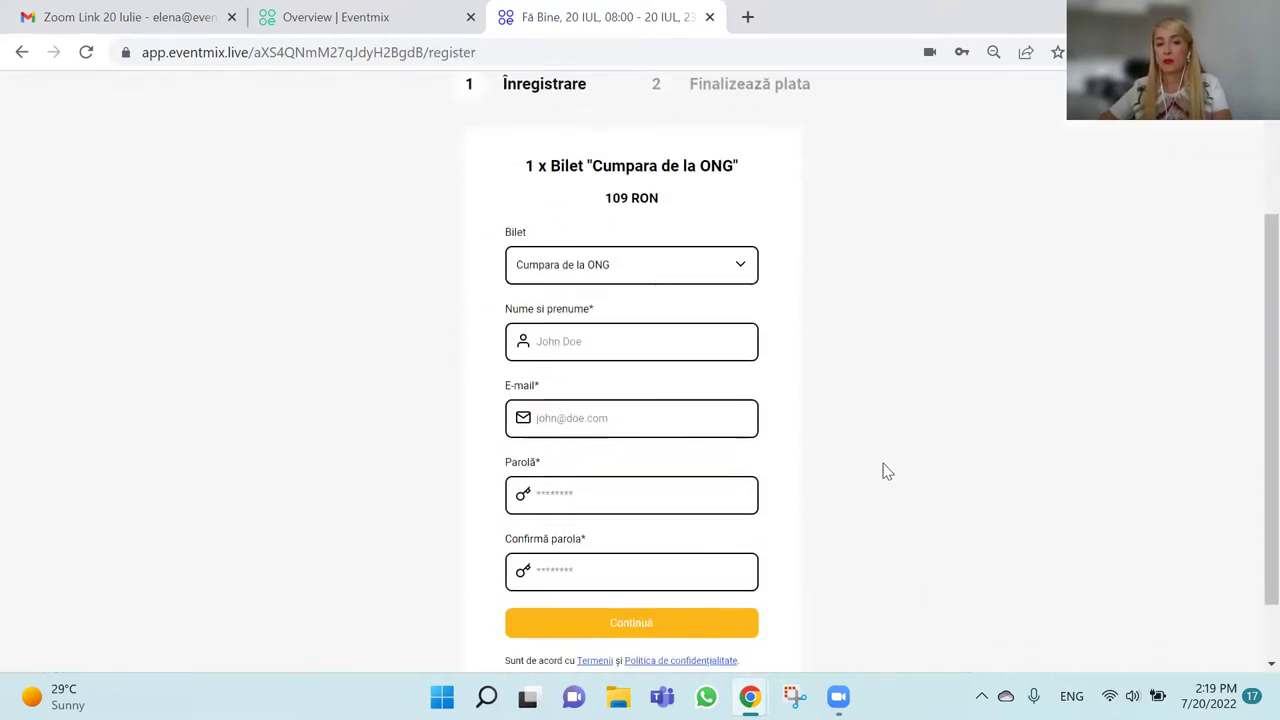
Enter the attendee's full name in the Nume si prenume field.
{"action": "left_click", "coordinate": [652, 344]}
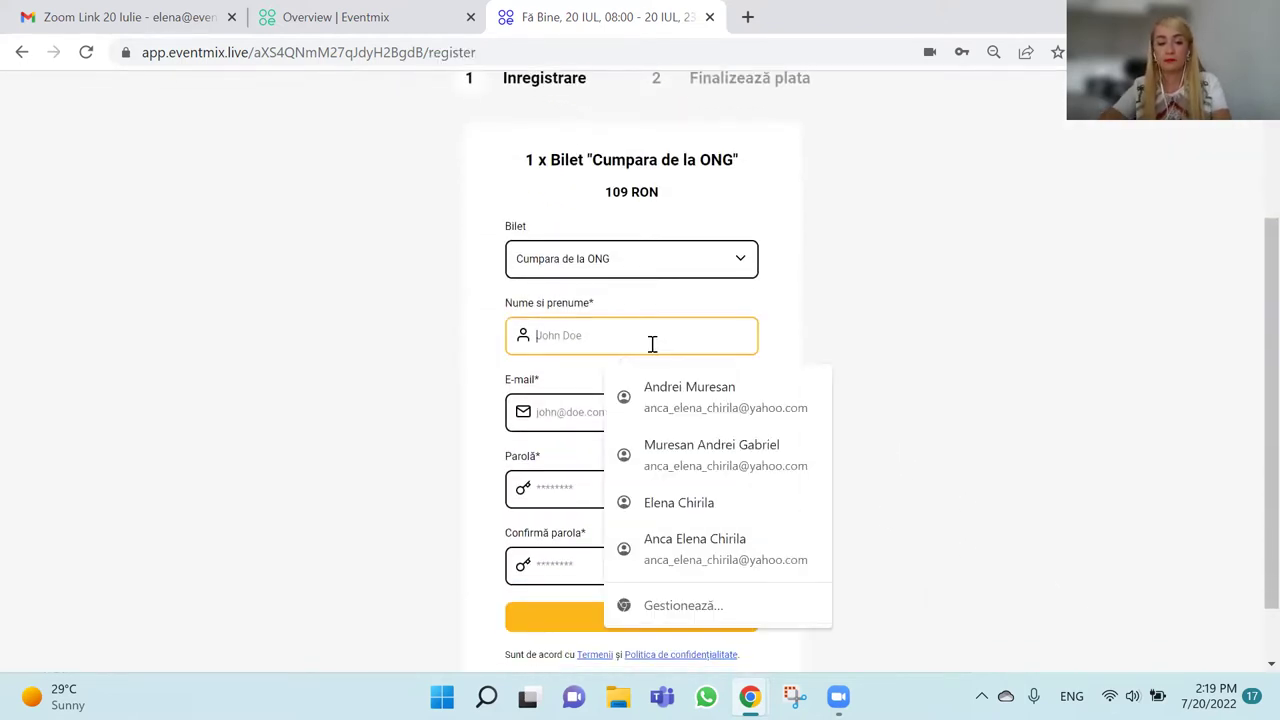
{"action": "key", "text": "Caps_Lock"}
{"action": "key", "text": "Caps_Lock"}
{"action": "key", "text": "Caps_Lock"}
{"action": "key", "text": "Caps_Lock"}
Fill in the attendee's e-mail address, adding an alias tag to it.
{"action": "left_click", "coordinate": [562, 412]}
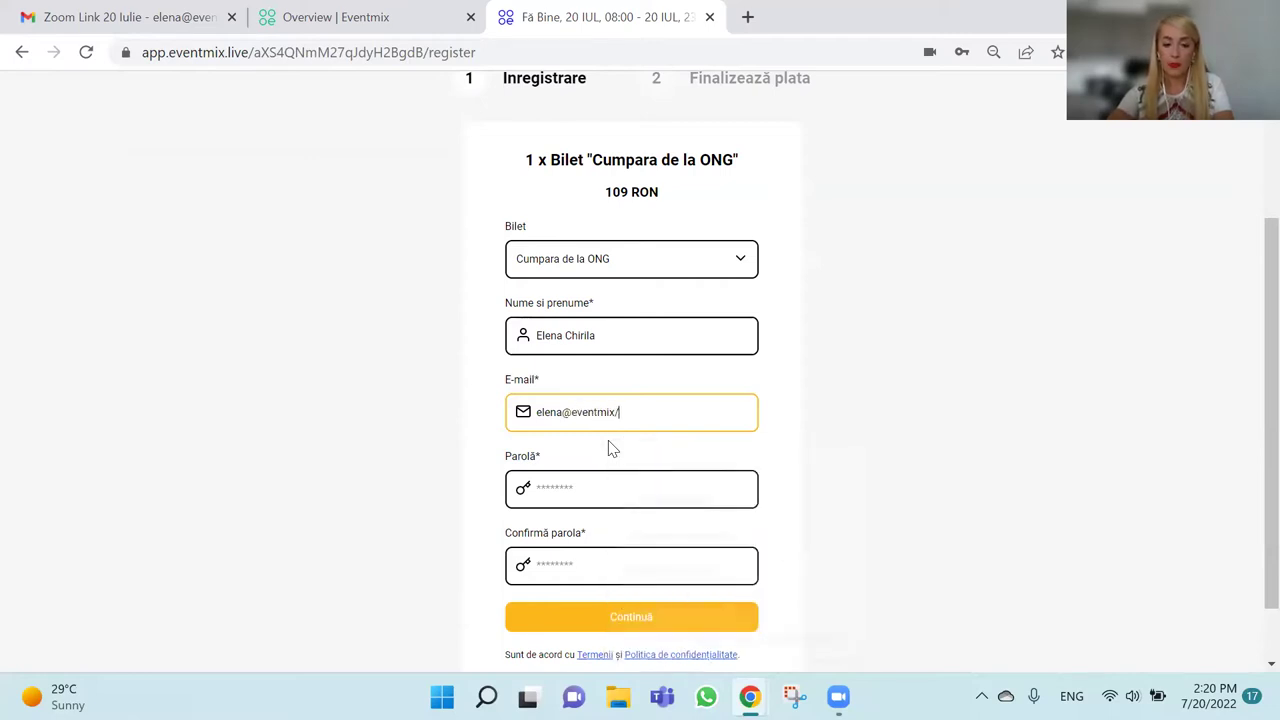
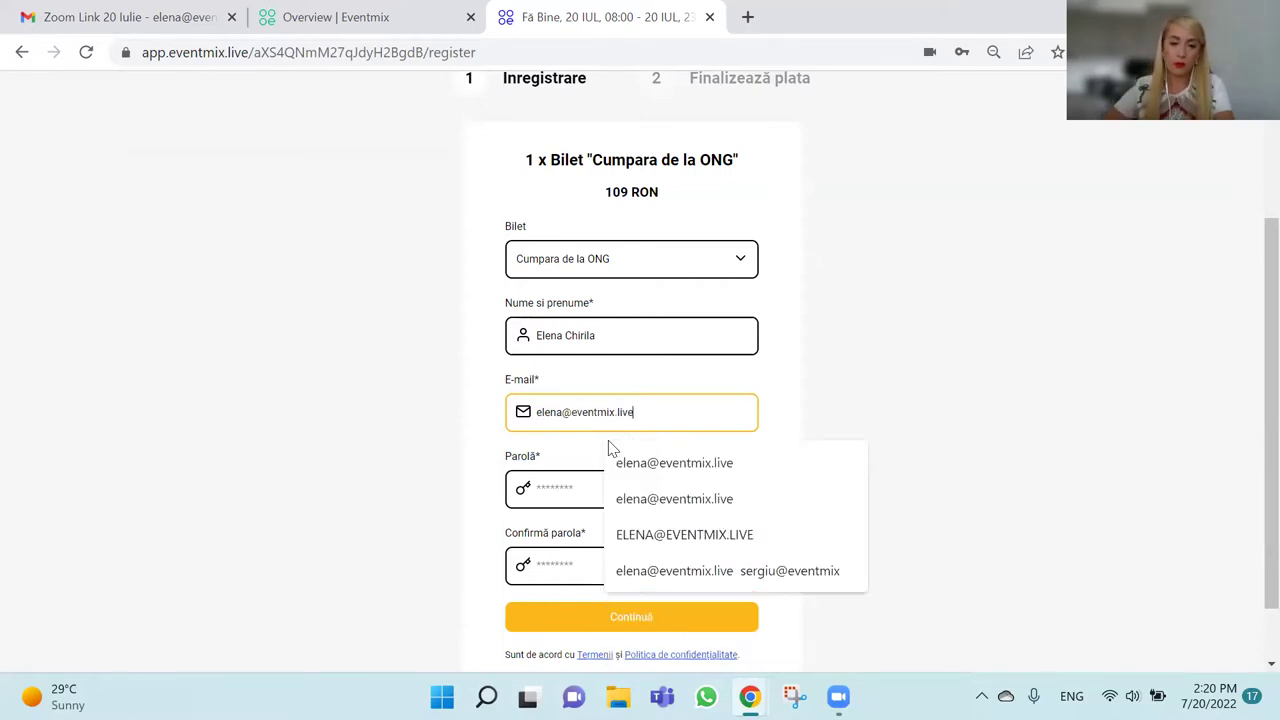
{"action": "left_click", "coordinate": [562, 411]}
{"action": "type", "text": "+1212121"}
Type and confirm the account password, then submit the ticket registration.
{"action": "left_click", "coordinate": [612, 493]}
{"action": "type", "text": "12345"}
{"action": "key", "text": "BackSpace"}
{"action": "key", "text": "BackSpace"}
{"action": "key", "text": "BackSpace"}
{"action": "key", "text": "BackSpace"}
{"action": "key", "text": "BackSpace"}
{"action": "type", "text": "12345678"}
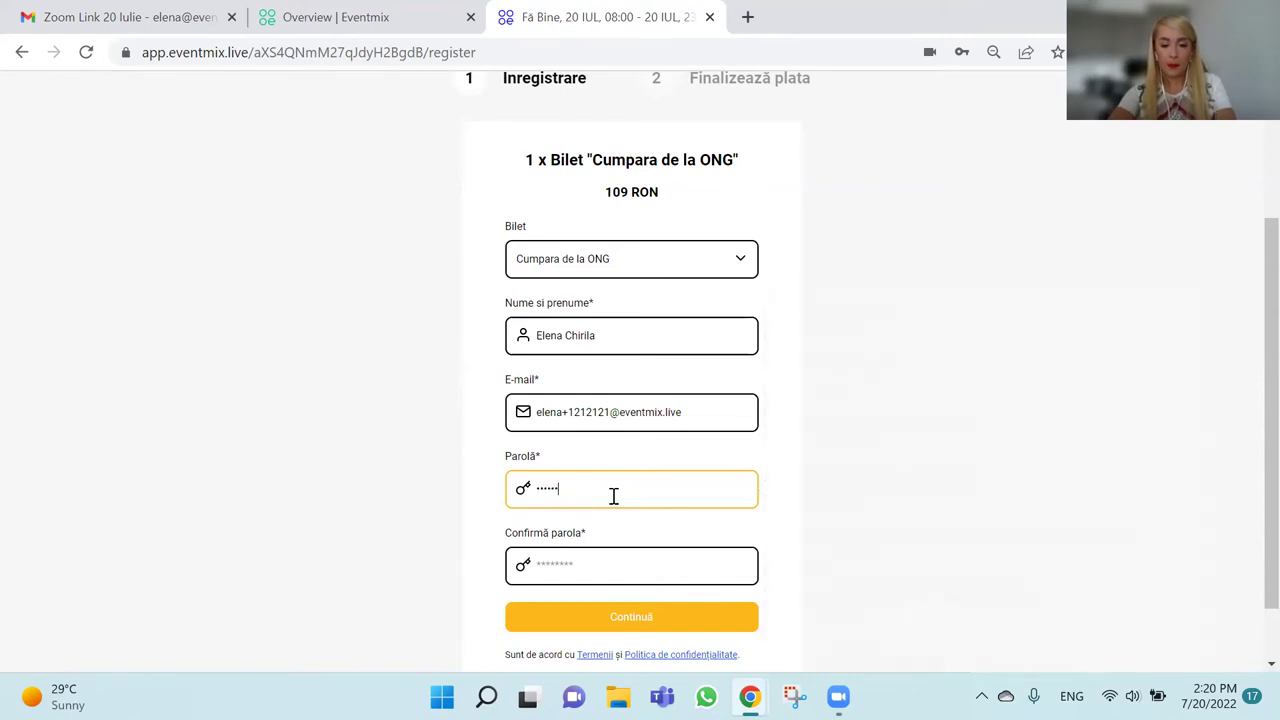
{"action": "key", "text": "Tab"}
{"action": "type", "text": "12345678"}
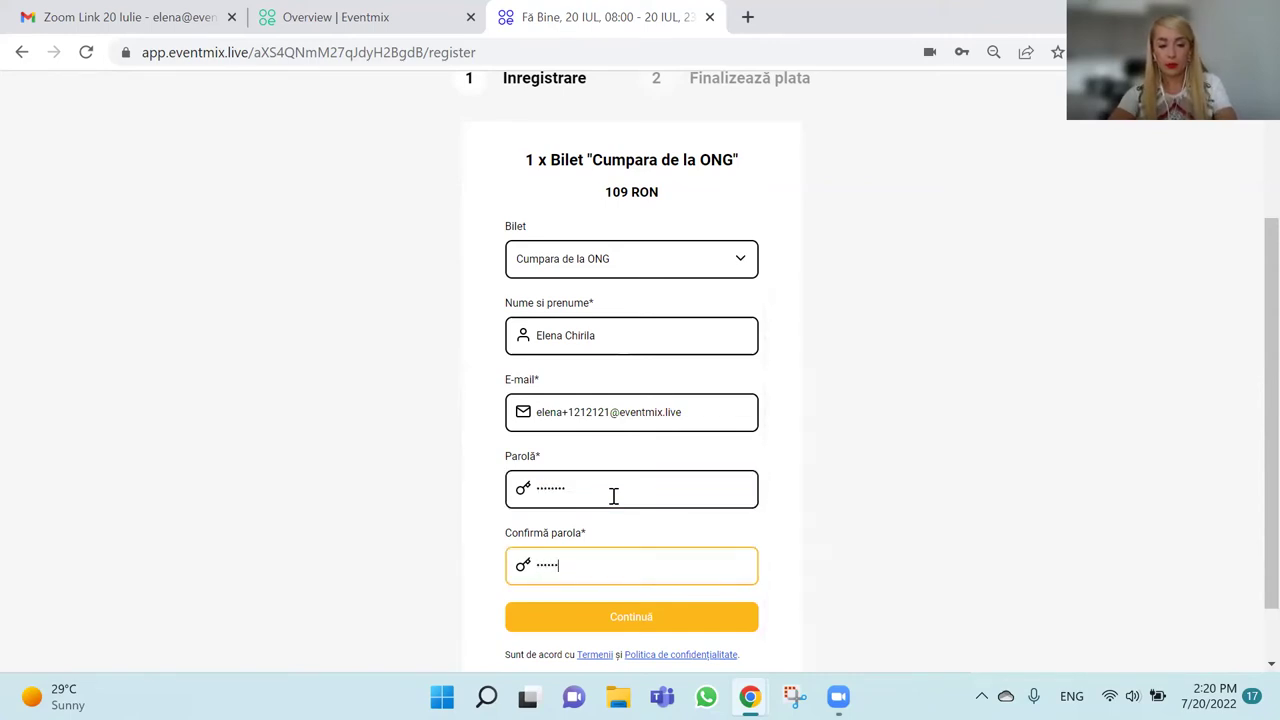
{"action": "left_click", "coordinate": [690, 615]}
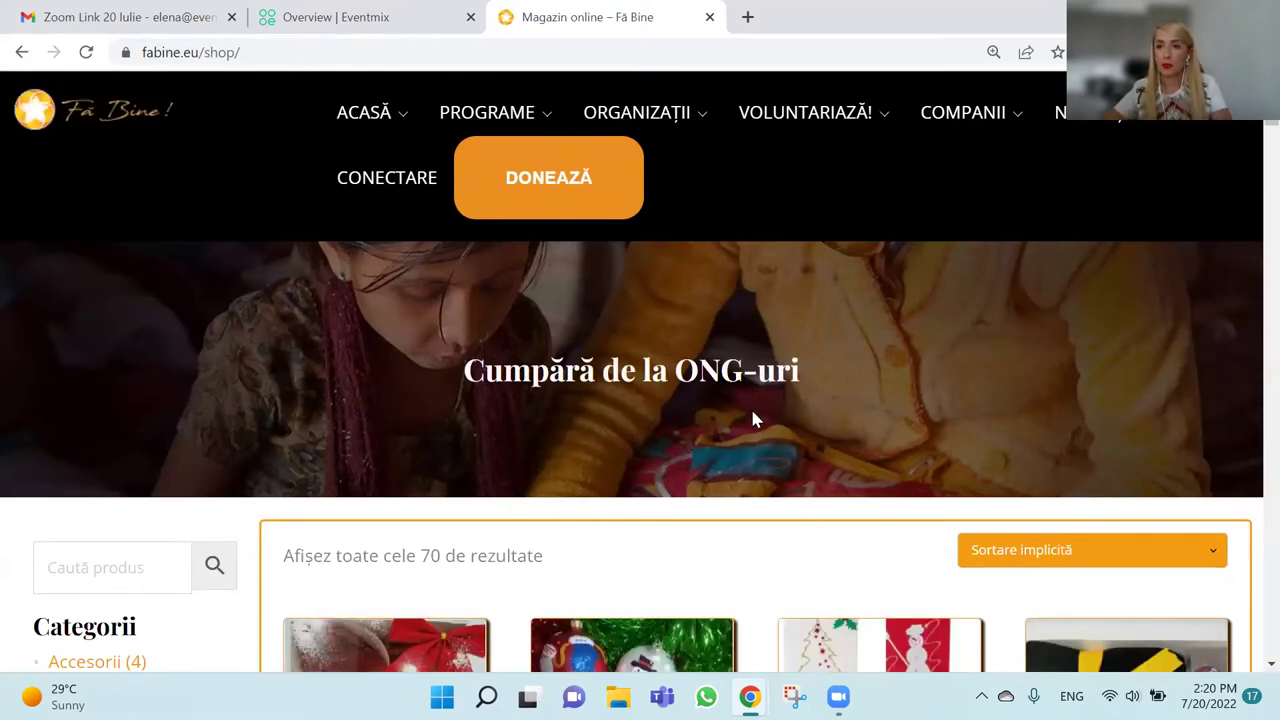
Scroll through the fabine.eu shop page, then go back to the Eventmix event page.
{"action": "scroll", "coordinate": [753, 418], "scroll_direction": "down", "scroll_amount": 4}
{"action": "scroll", "coordinate": [755, 418], "scroll_direction": "down", "scroll_amount": 6}
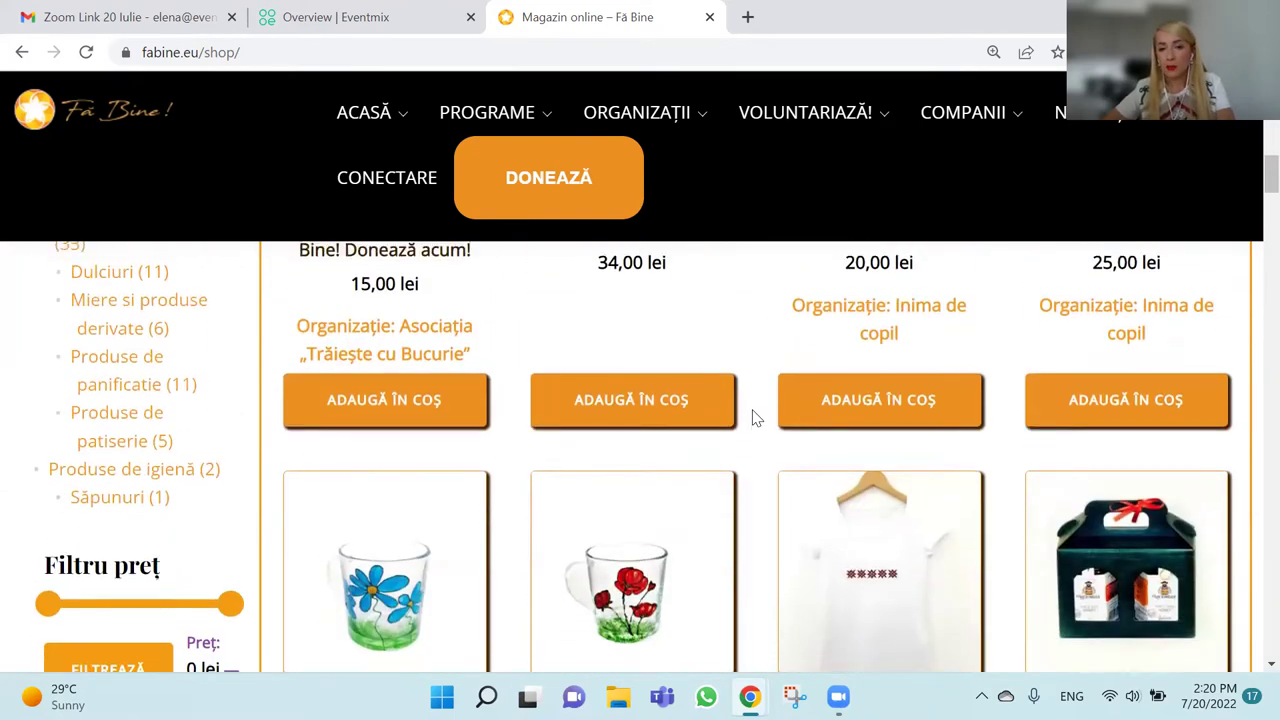
{"action": "scroll", "coordinate": [755, 418], "scroll_direction": "up", "scroll_amount": 5}
{"action": "scroll", "coordinate": [755, 418], "scroll_direction": "up", "scroll_amount": 4}
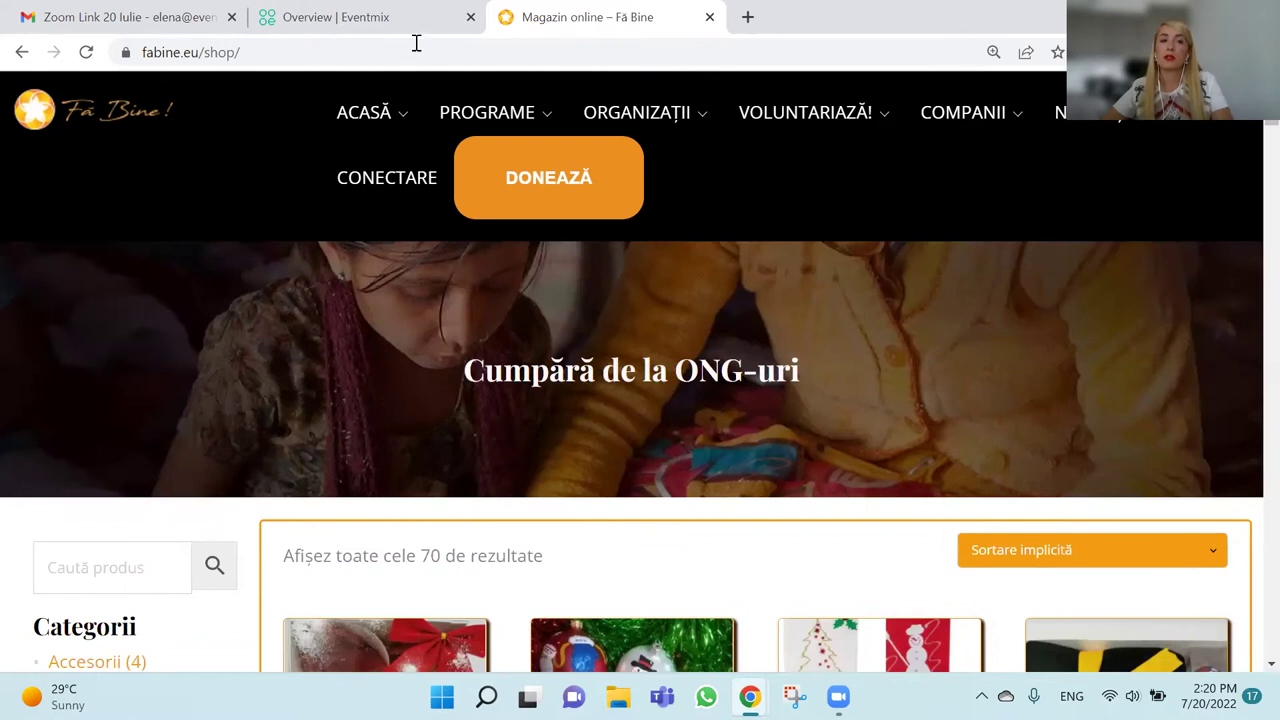
{"action": "left_click", "coordinate": [22, 54]}
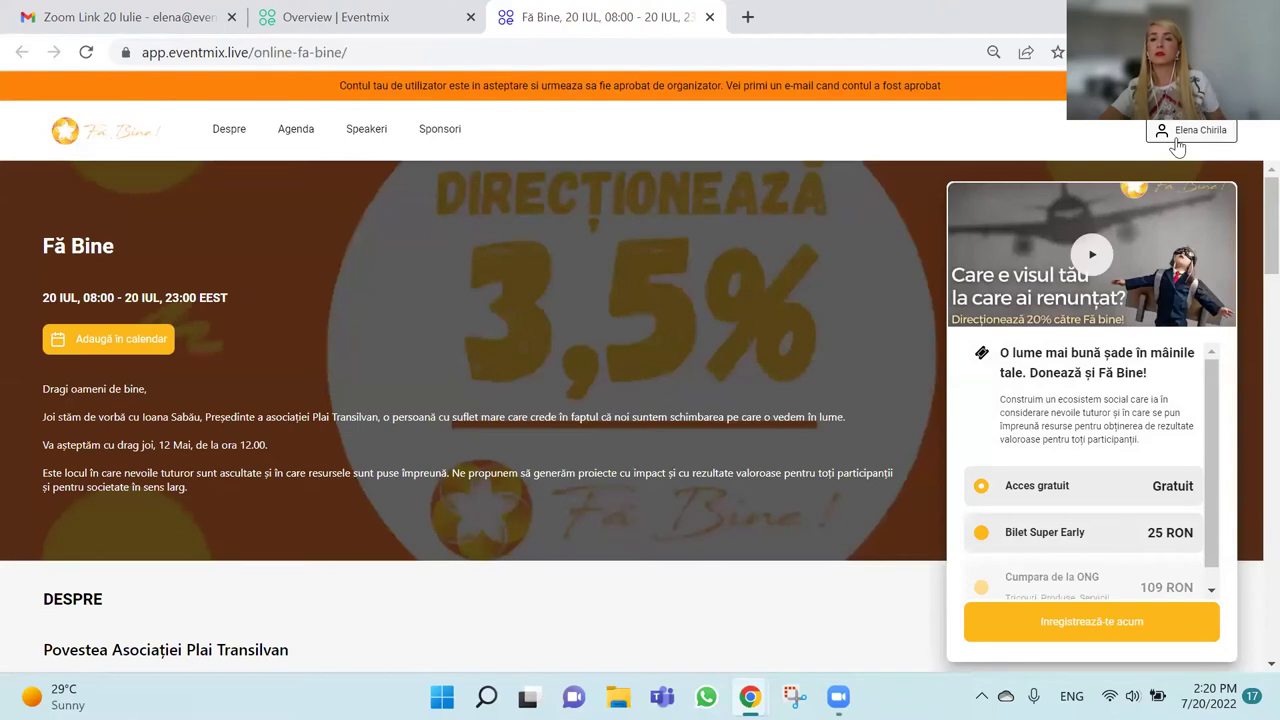
Log out of the Fă Bine event account and bring up the sign-in form.
{"action": "left_click", "coordinate": [1171, 133]}
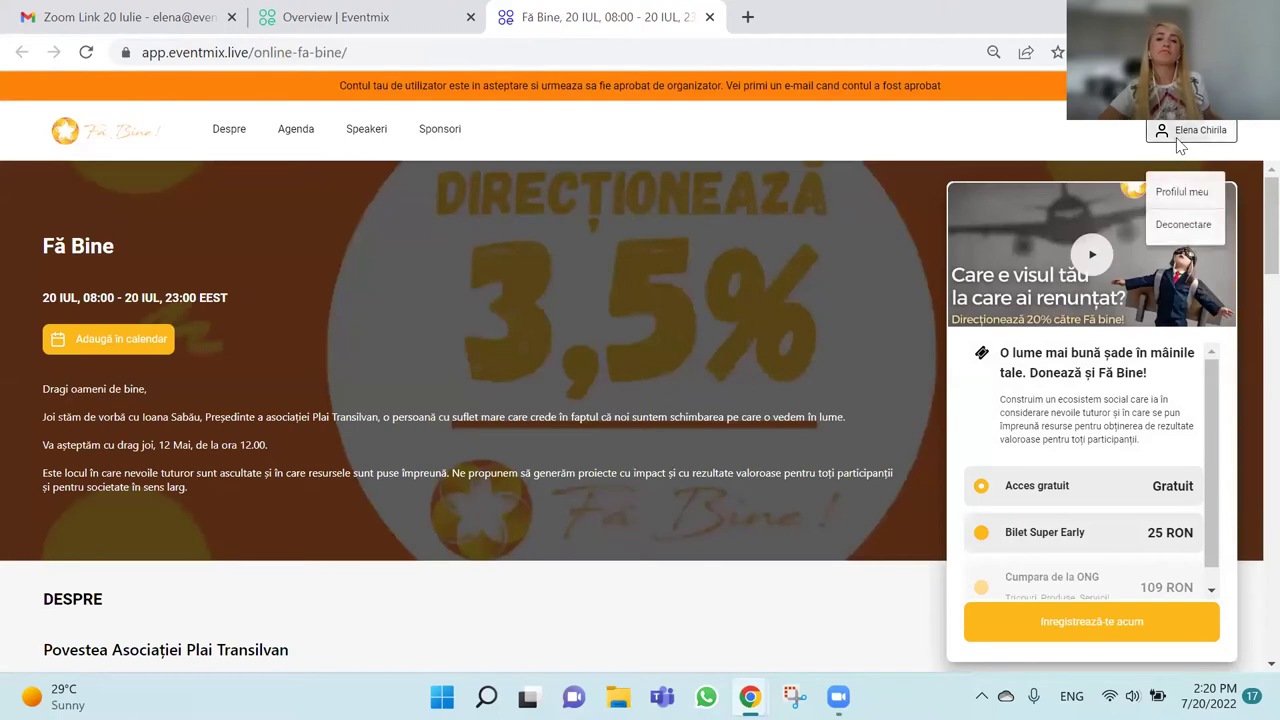
{"action": "left_click", "coordinate": [1188, 228]}
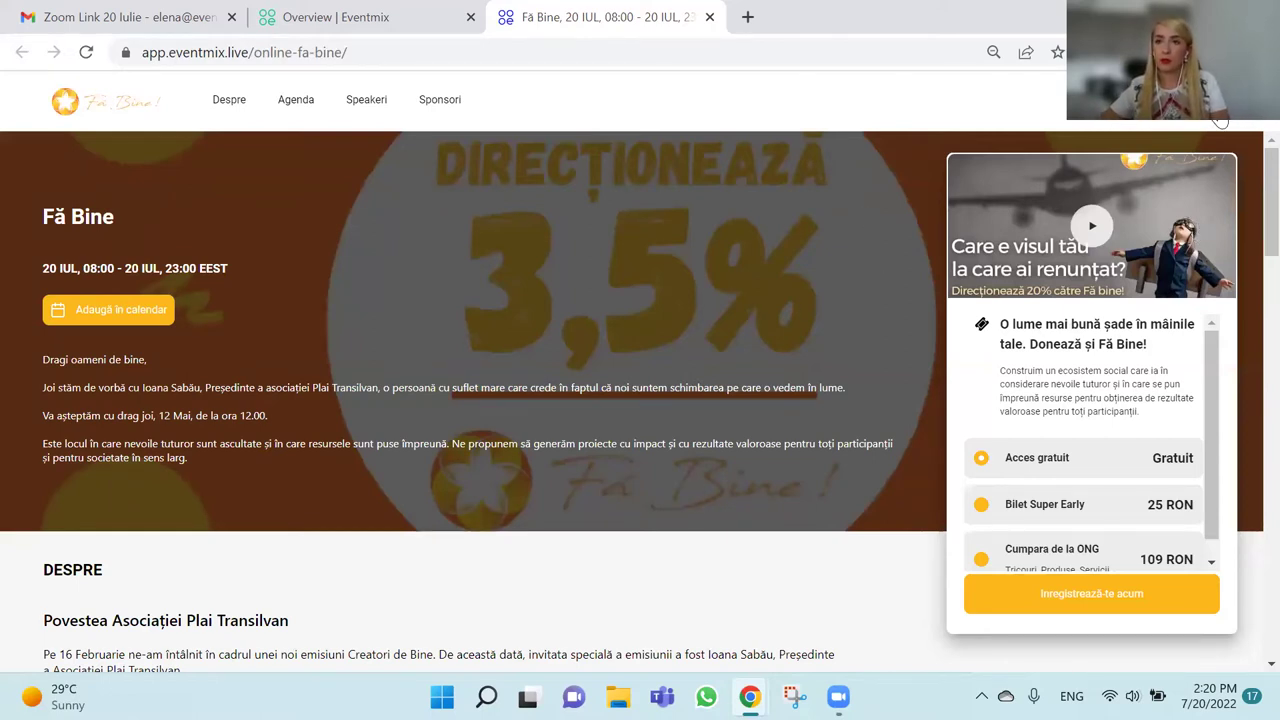
{"action": "left_click", "coordinate": [1091, 593]}
Enter the account e-mail, switch to password sign-in, and fill in the password.
{"action": "left_click", "coordinate": [614, 320]}
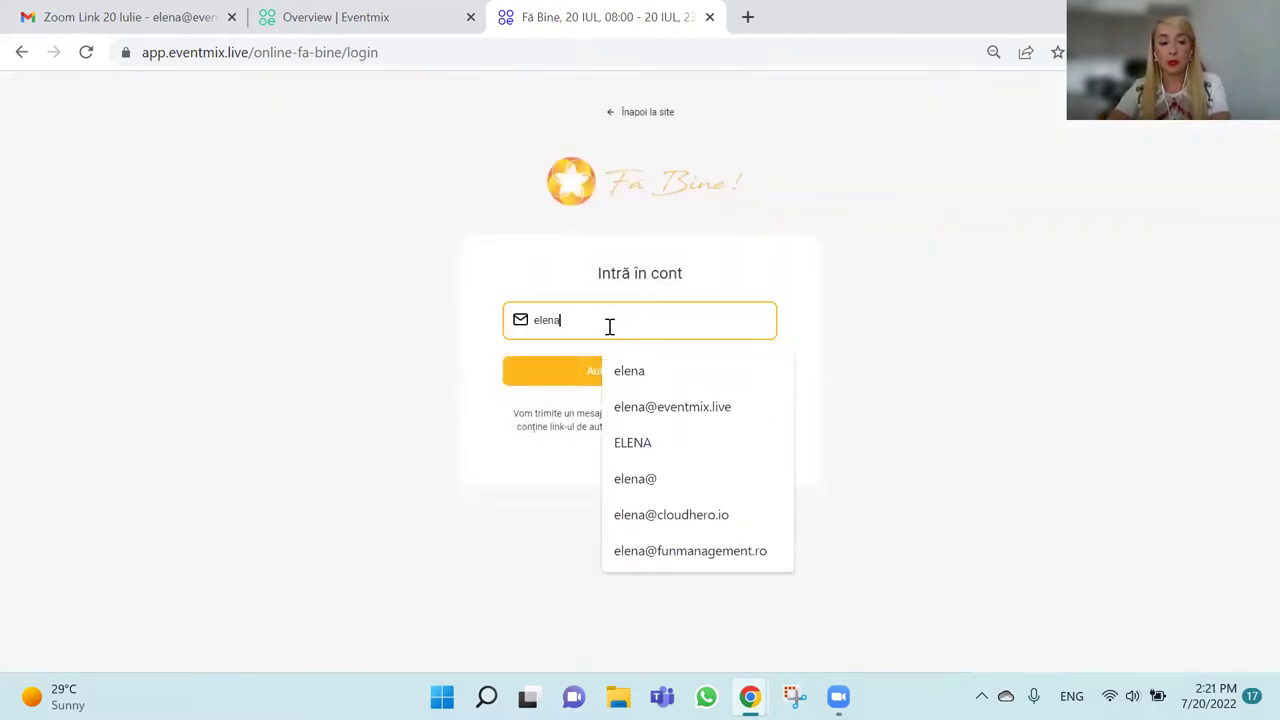
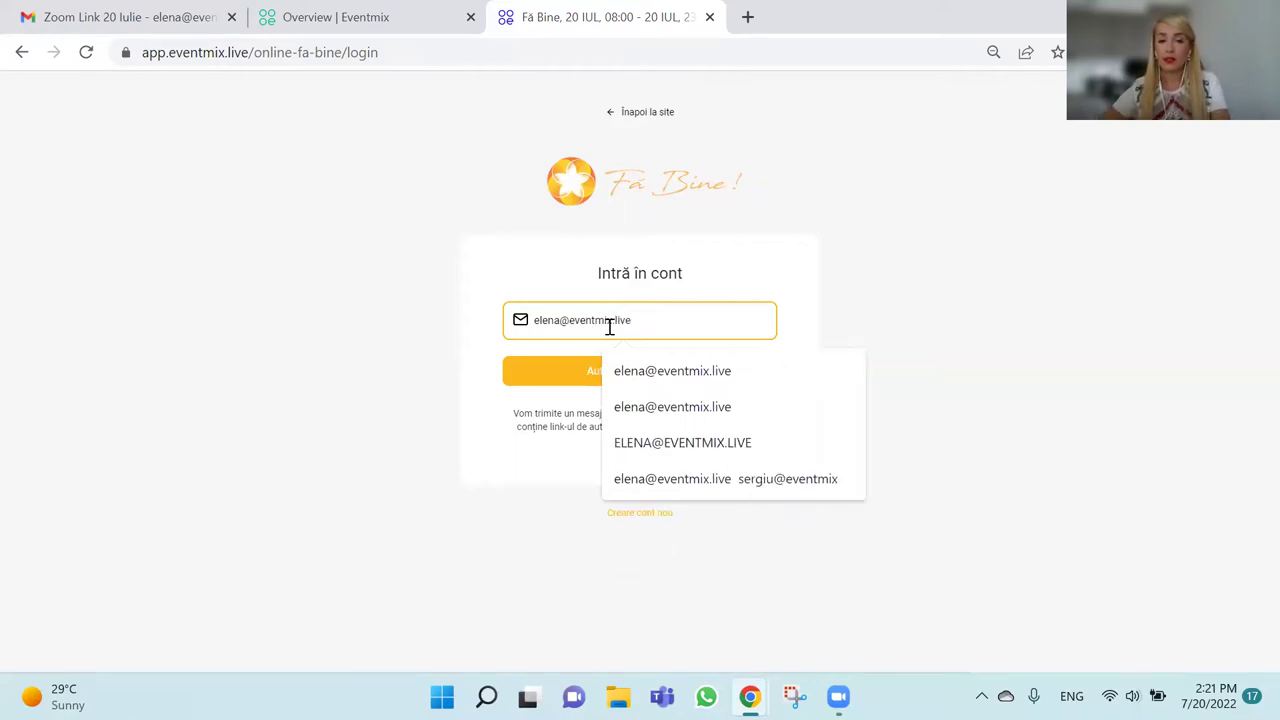
{"action": "left_click", "coordinate": [771, 243]}
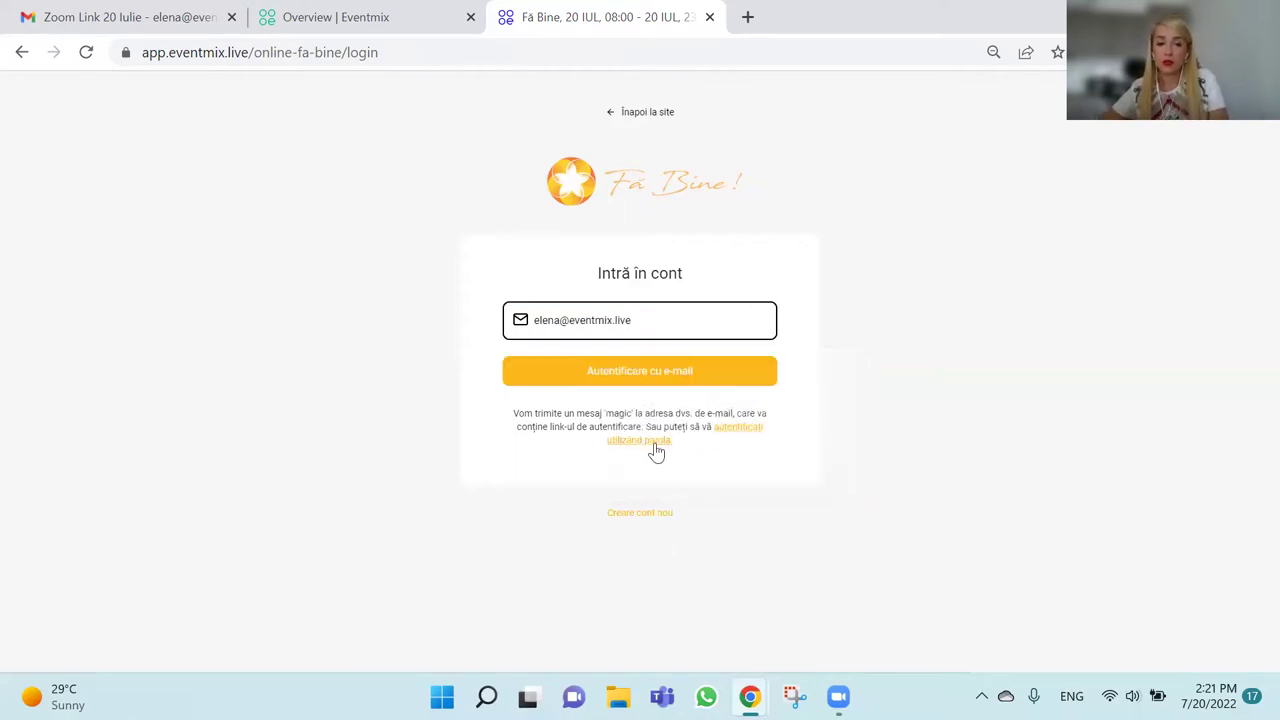
{"action": "left_click", "coordinate": [737, 431]}
{"action": "left_click", "coordinate": [661, 385]}
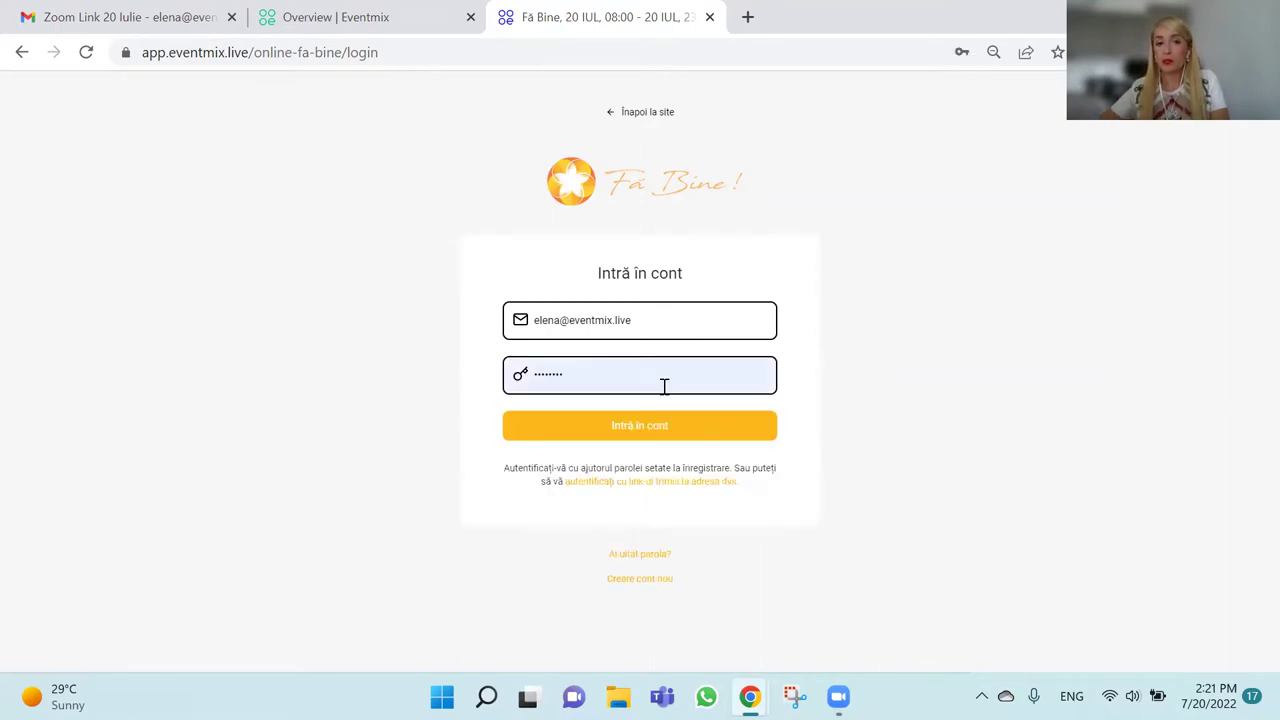
{"action": "left_click", "coordinate": [658, 384]}
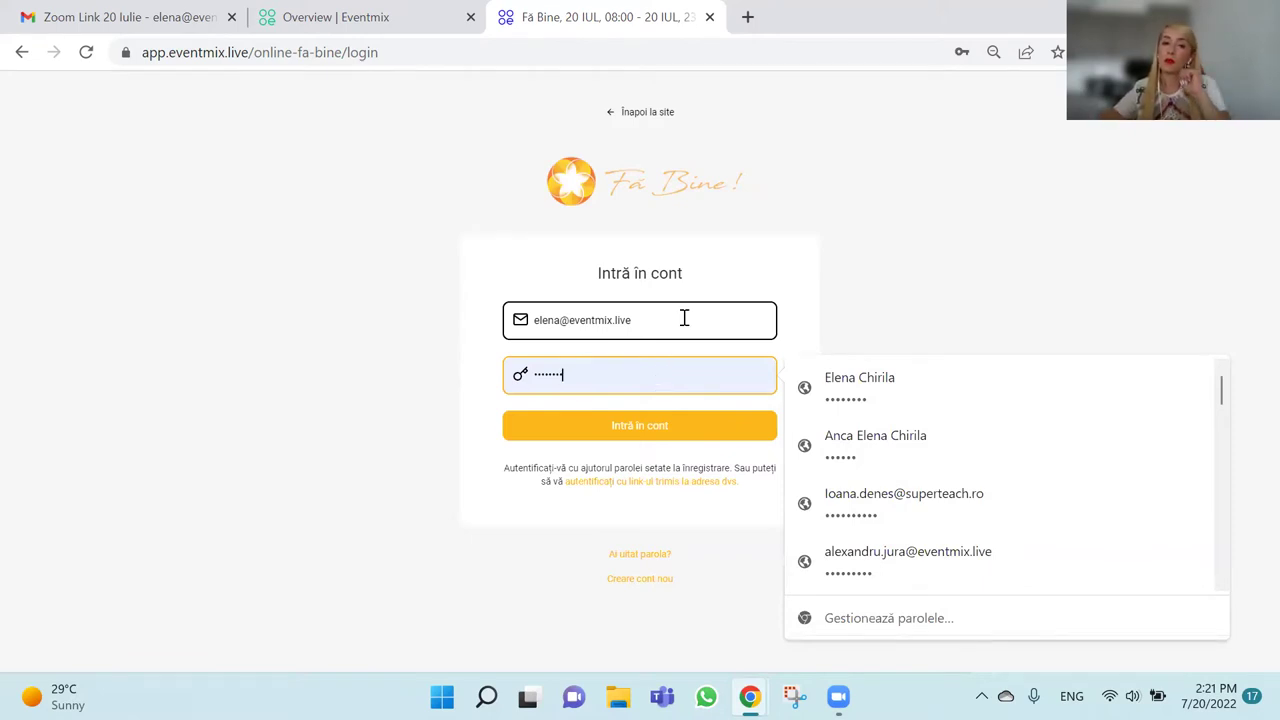
{"action": "left_click_drag", "start_coordinate": [684, 318], "coordinate": [520, 317]}
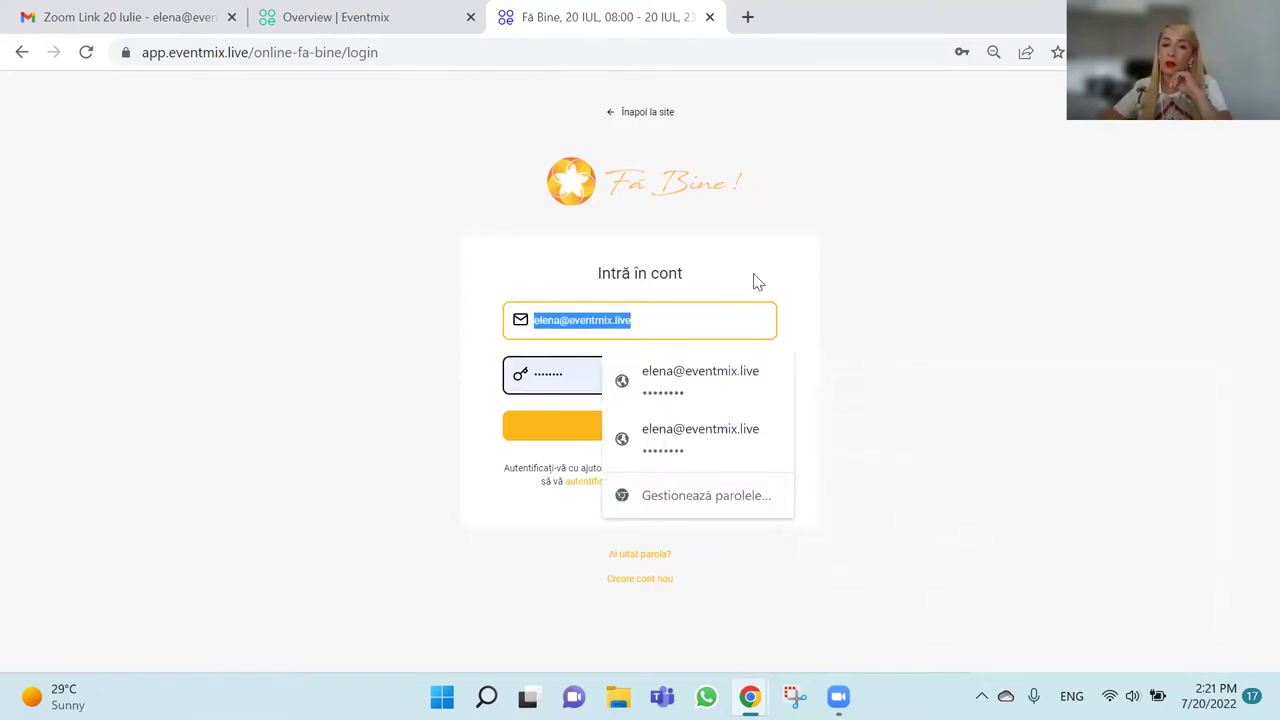
{"action": "left_click", "coordinate": [748, 428]}
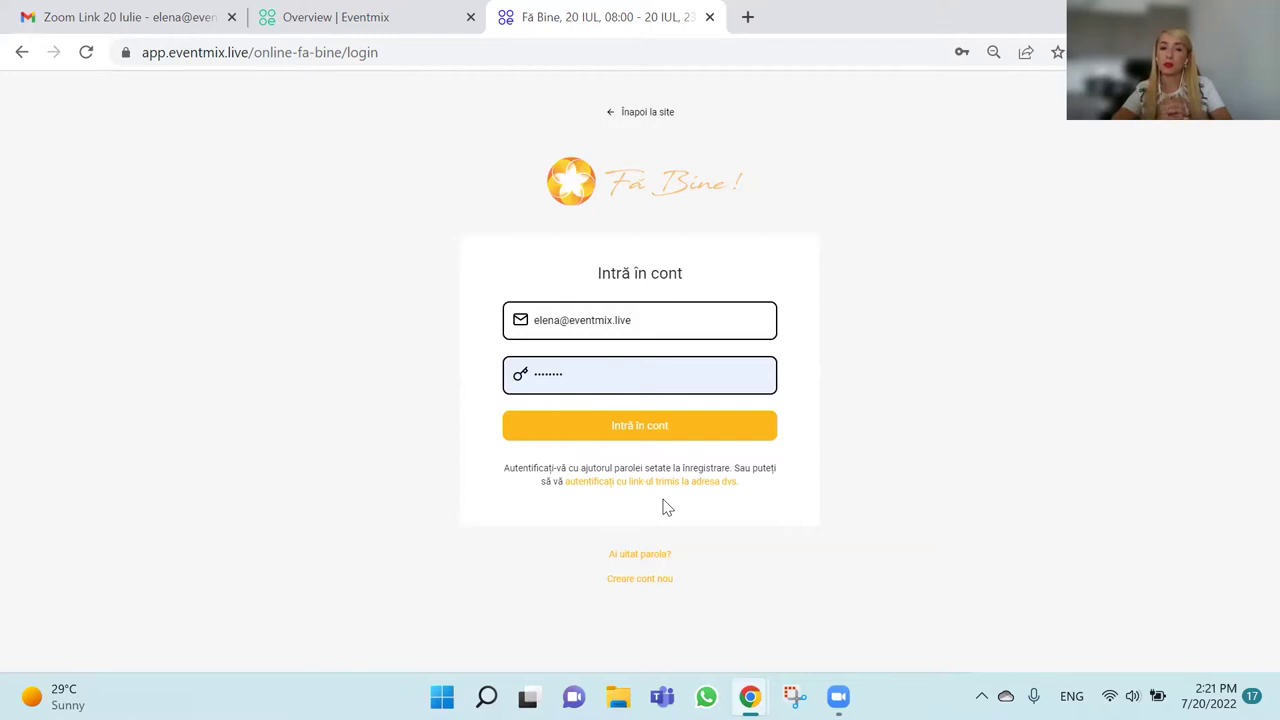
Sign in to the event and post 'salut :)' in the lobby chat.
{"action": "left_click", "coordinate": [701, 430]}
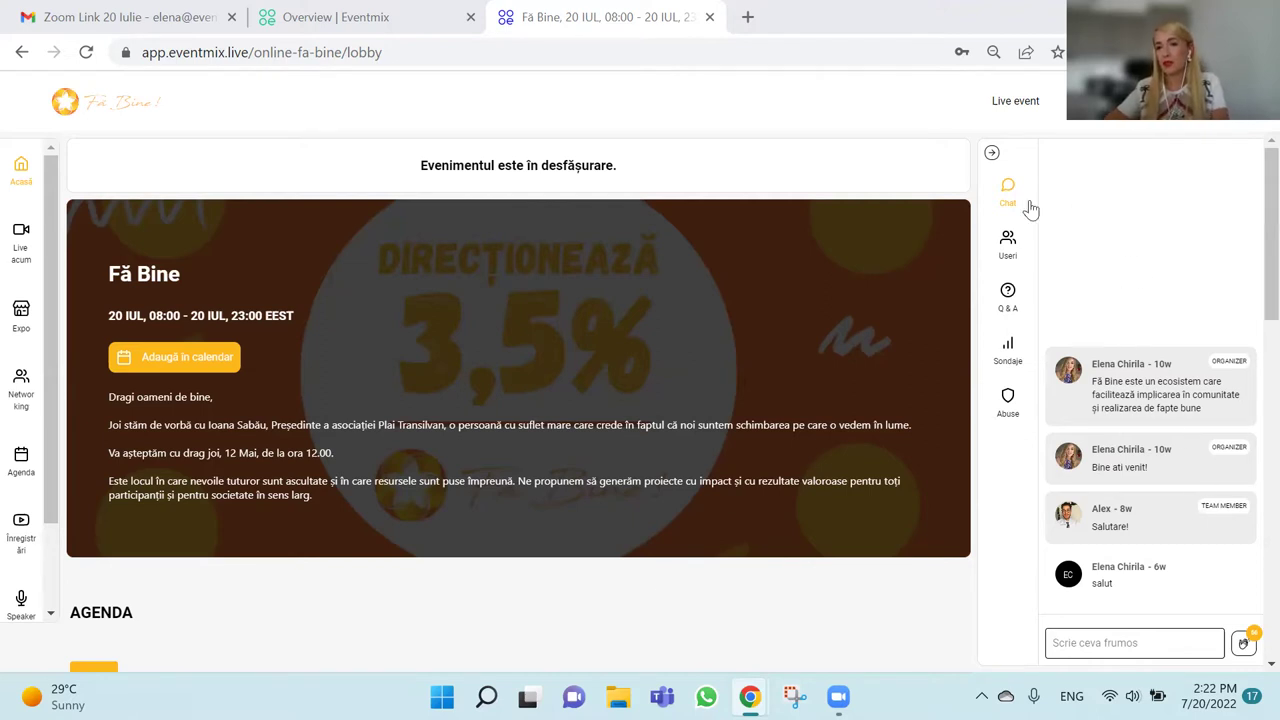
{"action": "left_click", "coordinate": [1131, 646]}
{"action": "type", "text": "salut :)"}
{"action": "key", "text": "Return"}
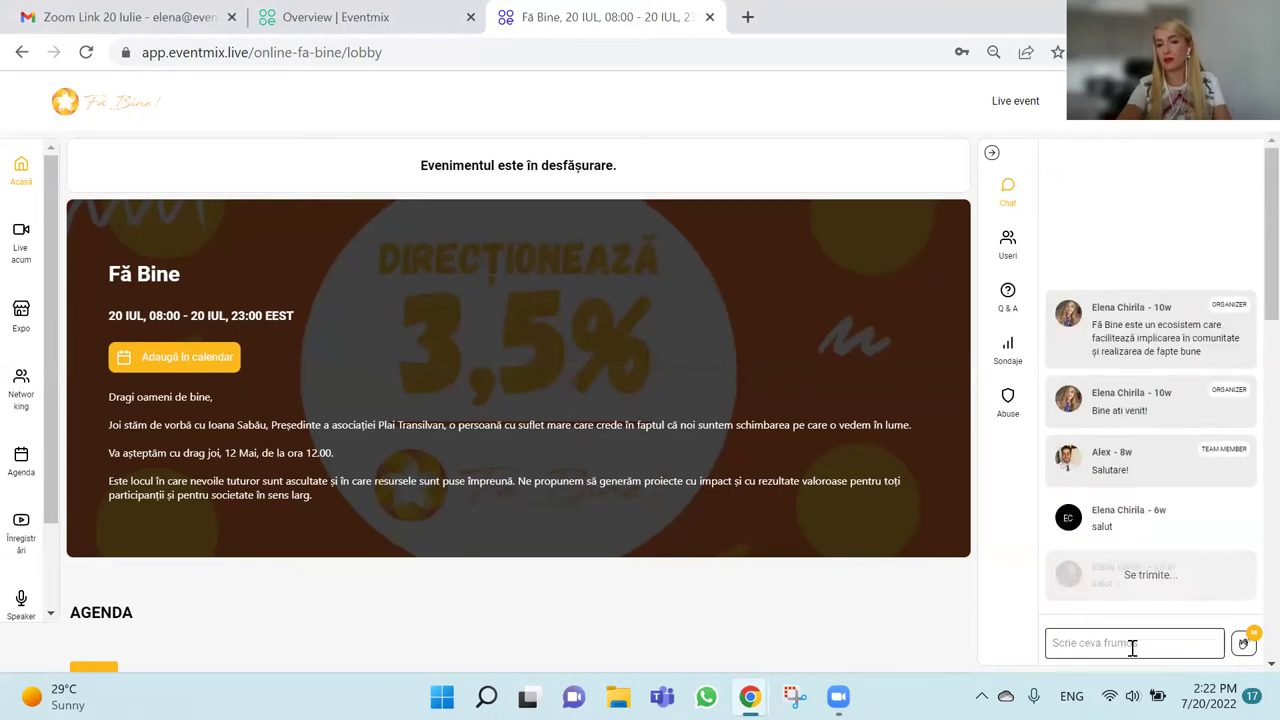
Browse the Useri, Q&A and Sondaje panels, then view the 'In ce industrie activezi?' poll results.
{"action": "left_click", "coordinate": [1015, 246]}
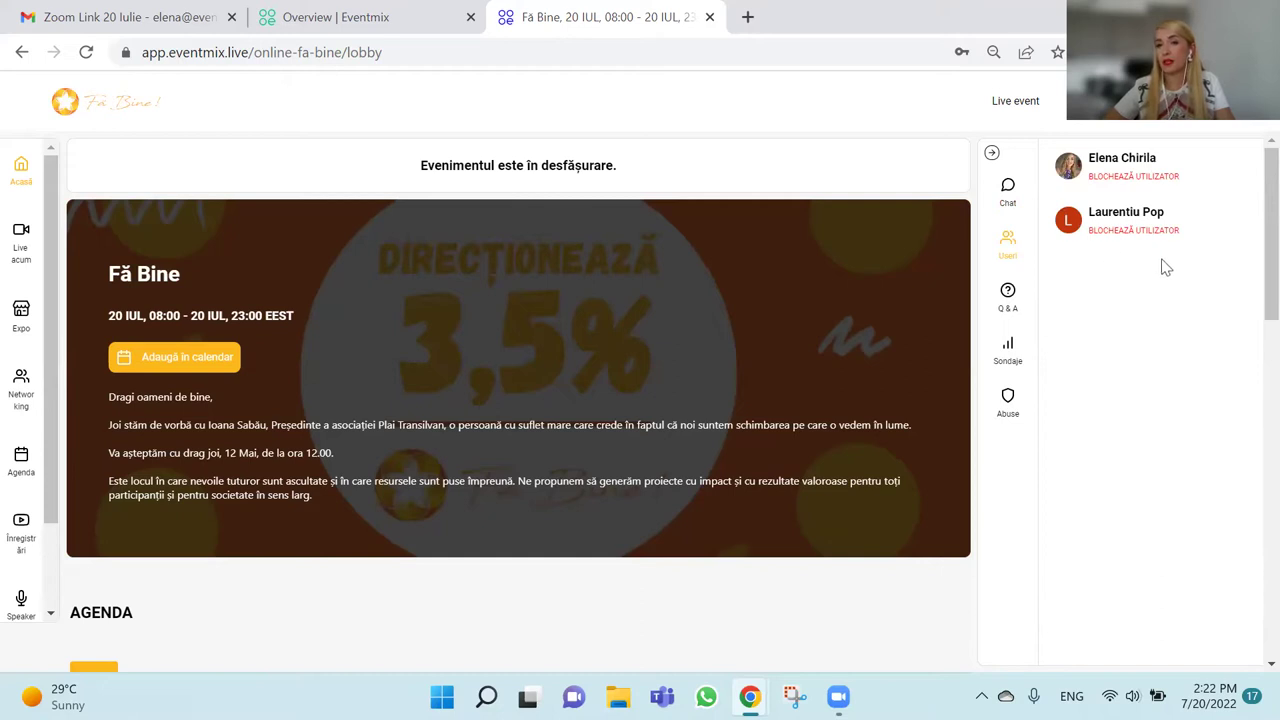
{"action": "left_click", "coordinate": [1010, 312]}
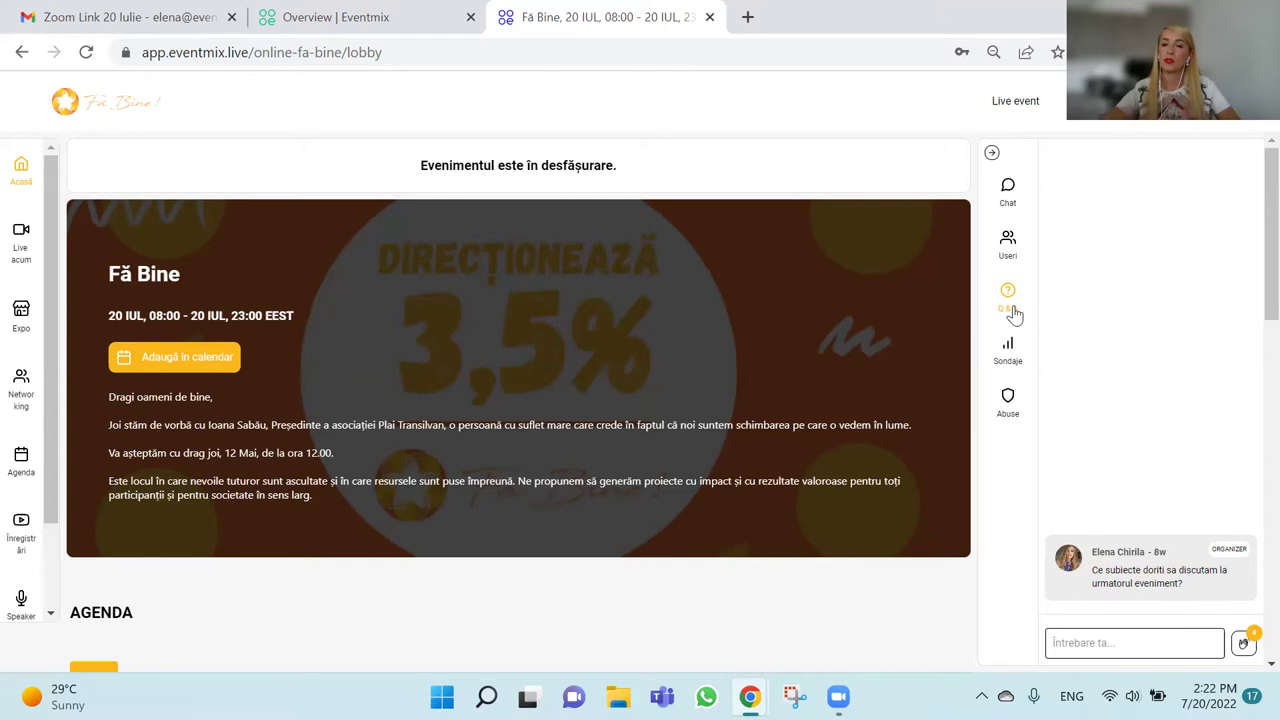
{"action": "left_click", "coordinate": [1014, 366]}
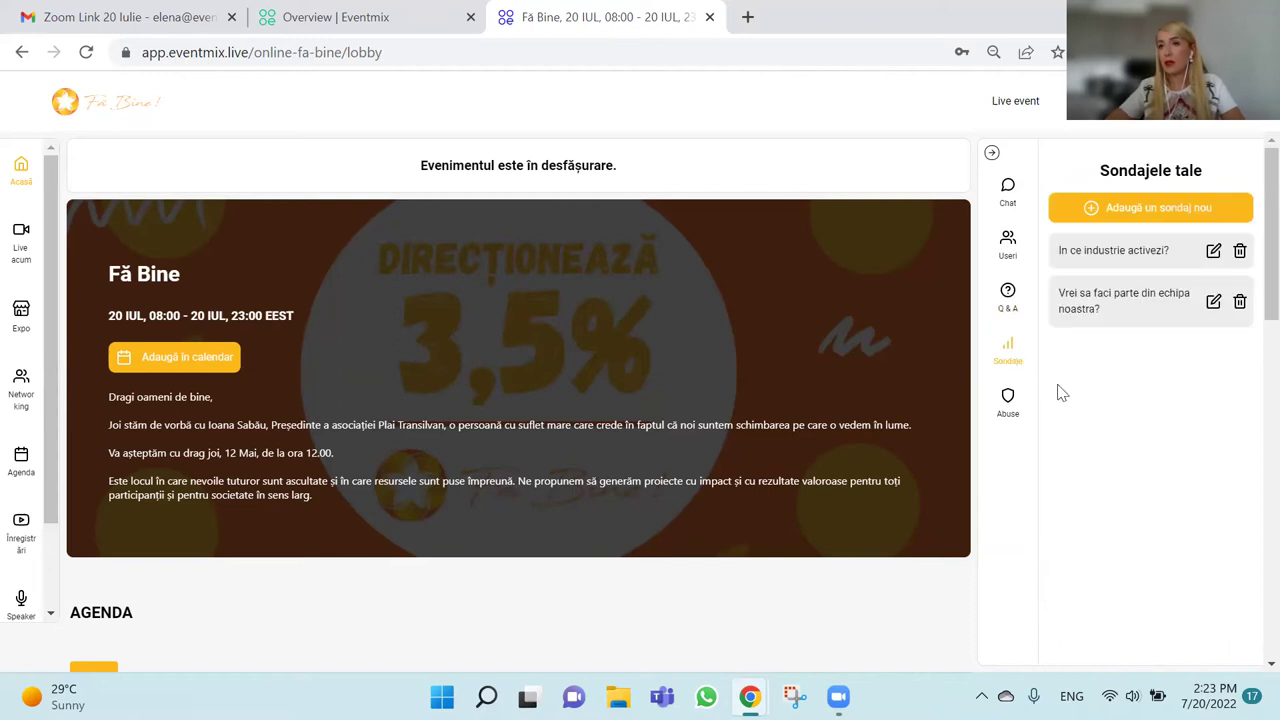
{"action": "left_click", "coordinate": [1115, 257]}
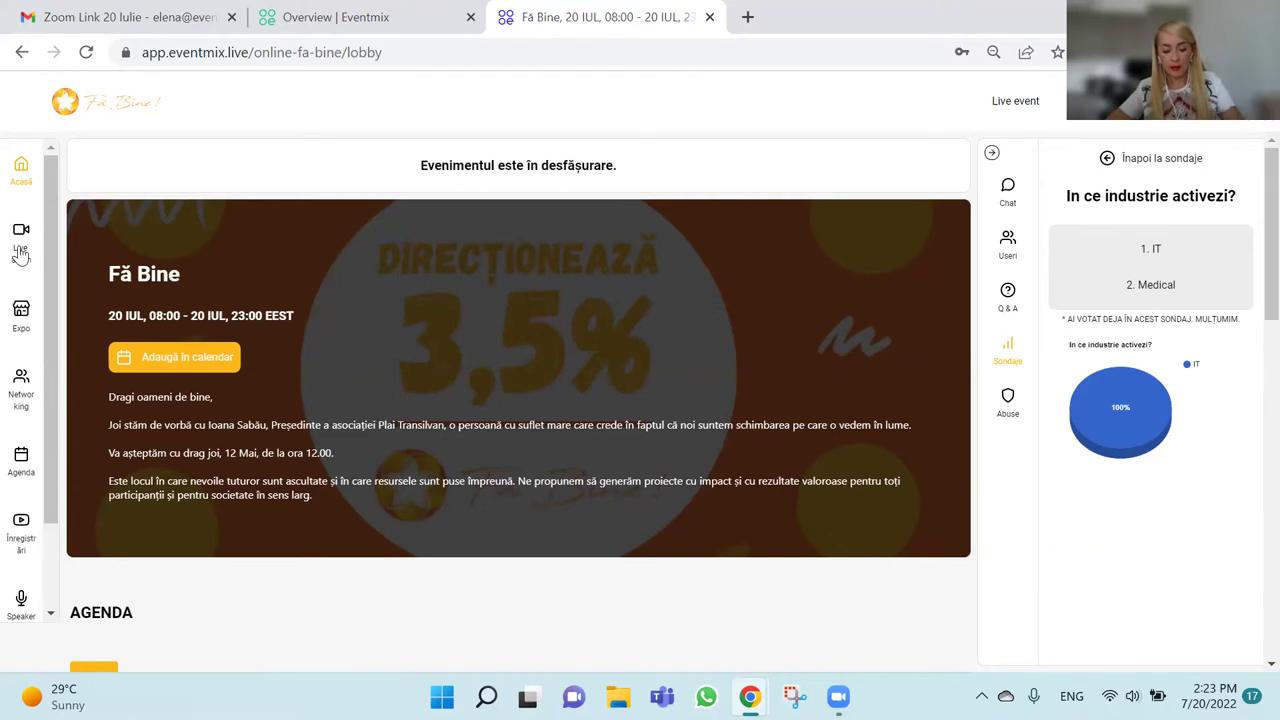
Under Live acum, open the Main stage session 'Povestea Asociației Plai Transilvan'.
{"action": "left_click", "coordinate": [21, 252]}
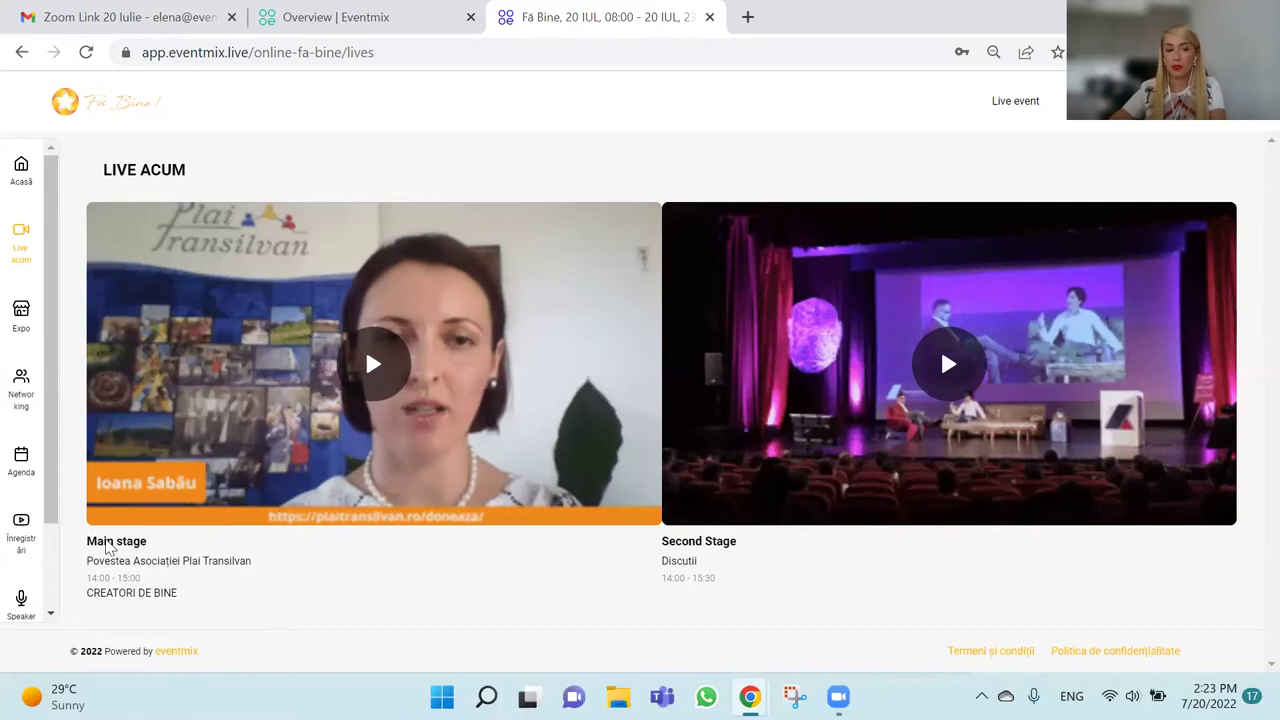
{"action": "left_click", "coordinate": [362, 386]}
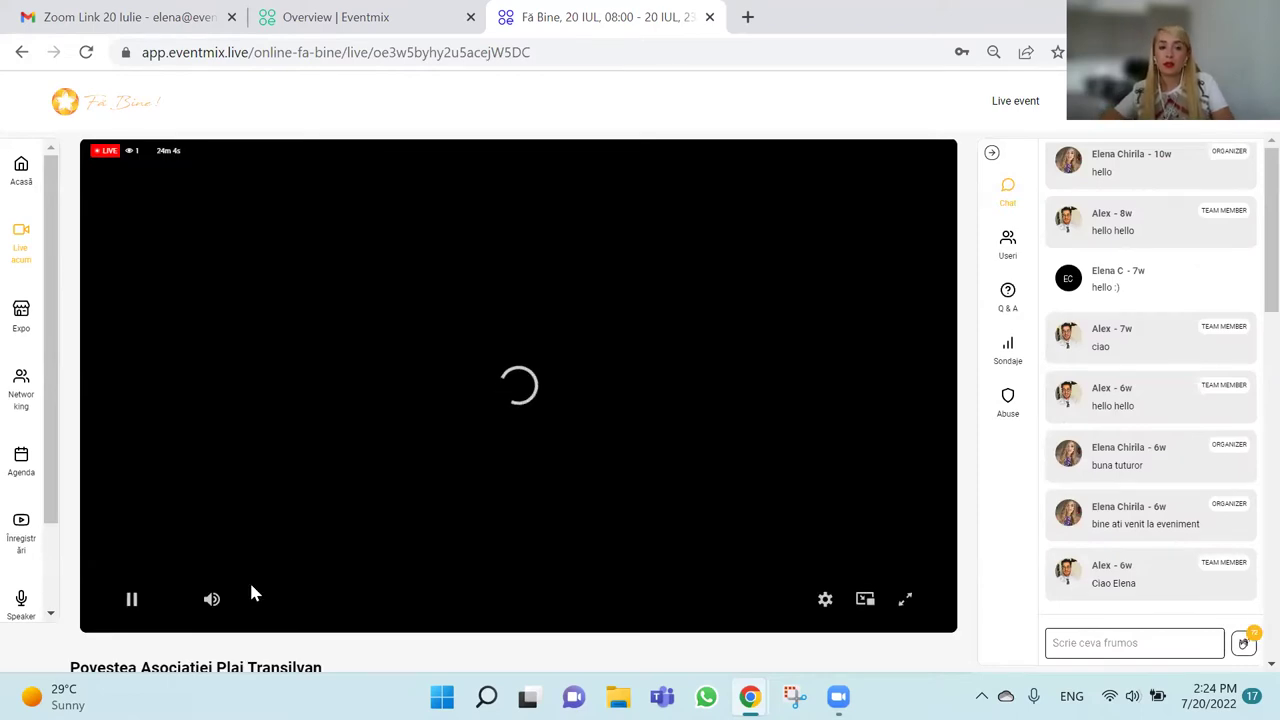
Mute the Main stage stream and post 'hello :)' in its chat.
{"action": "left_click", "coordinate": [212, 600]}
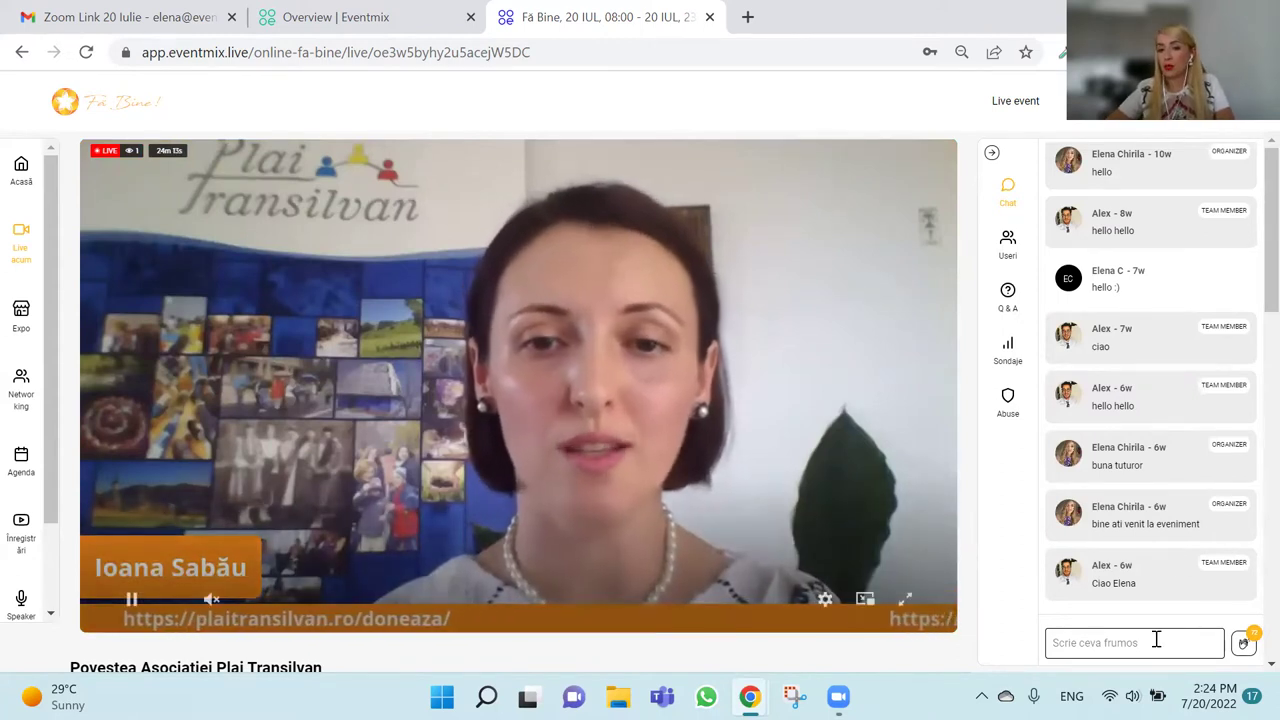
{"action": "left_click", "coordinate": [1157, 645]}
{"action": "type", "text": "hello :)"}
{"action": "key", "text": "Return"}
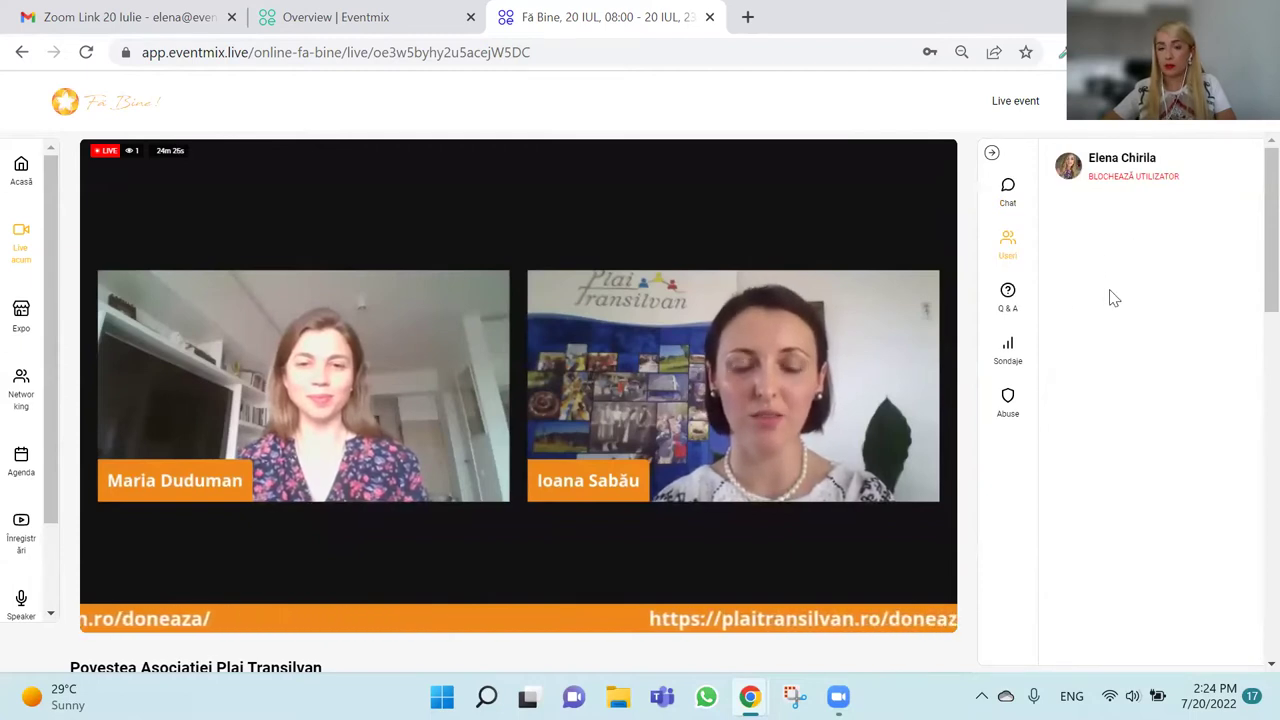
Check the stage's Q&A and polls, back to chat, then return to Live acum.
{"action": "left_click", "coordinate": [1008, 296]}
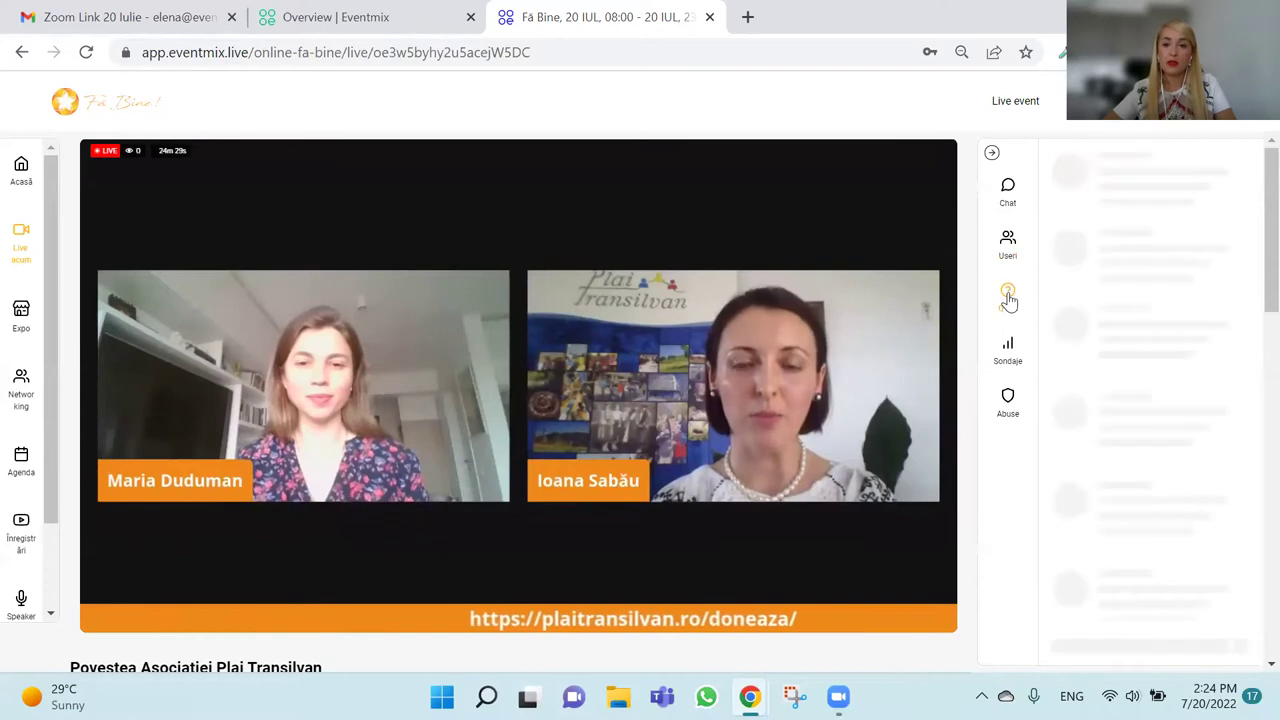
{"action": "left_click", "coordinate": [1008, 345]}
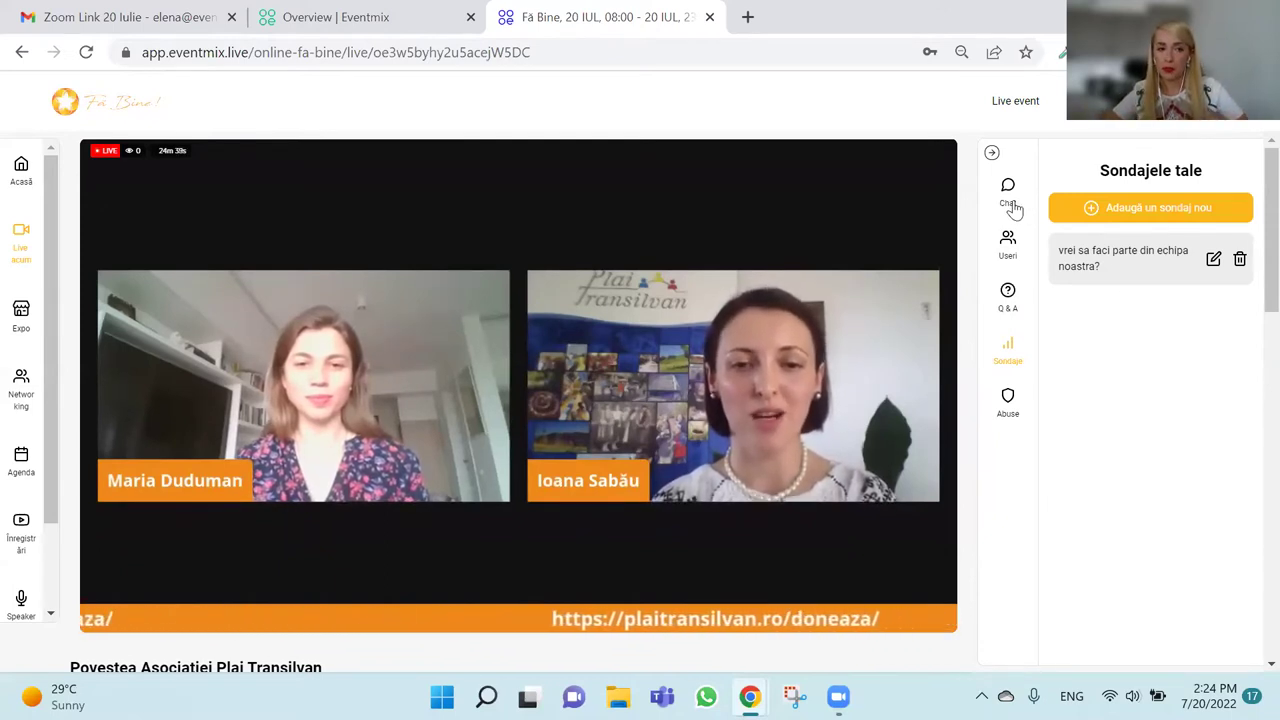
{"action": "left_click", "coordinate": [1010, 200]}
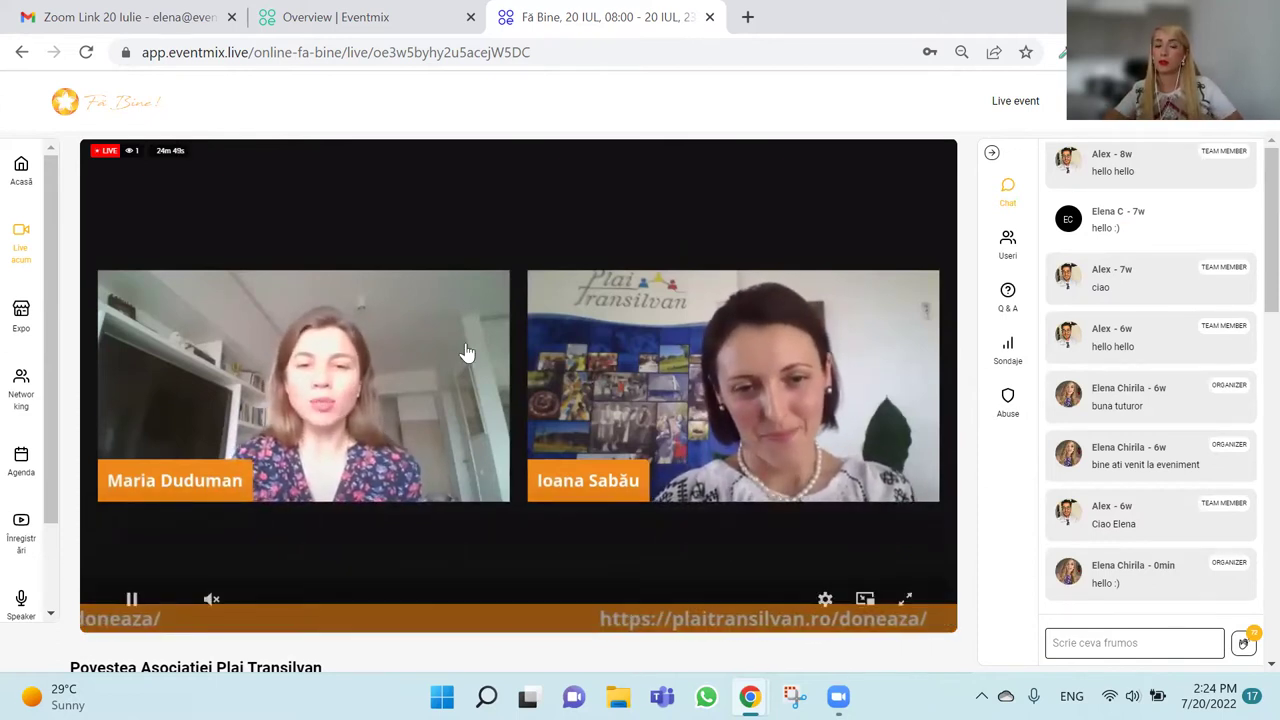
{"action": "left_click", "coordinate": [28, 262]}
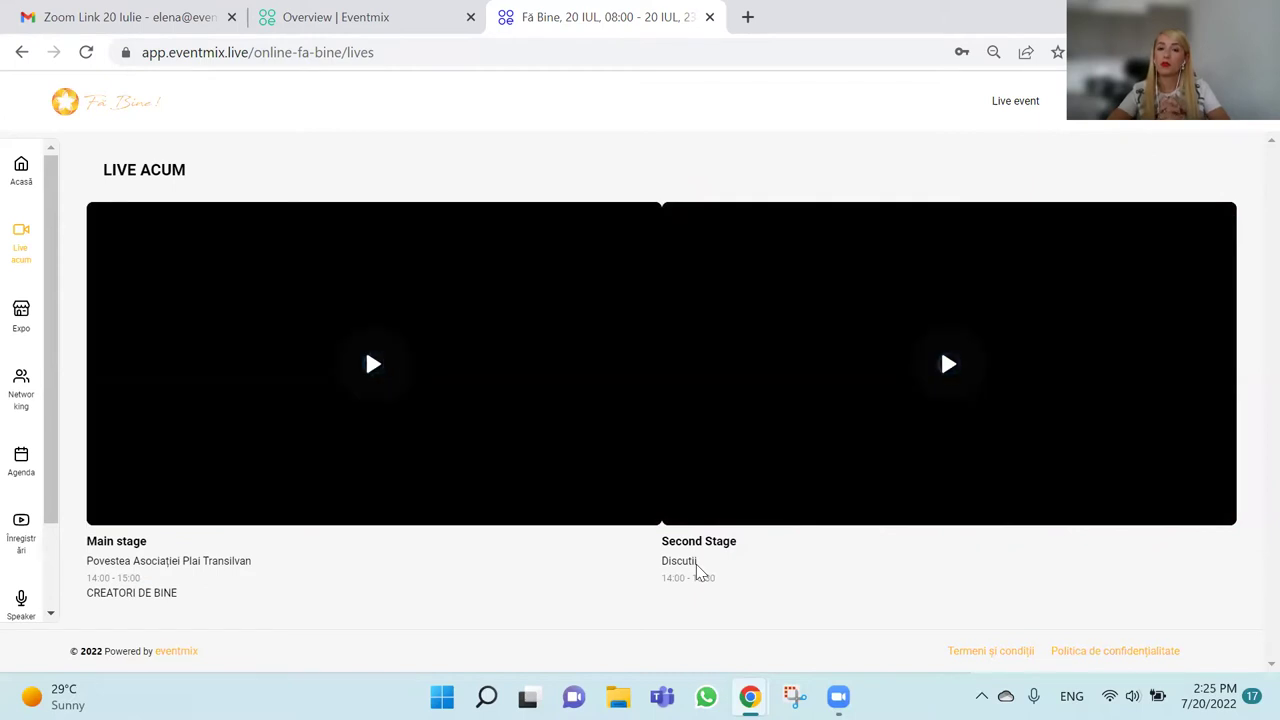
Open the Second Stage 'Discutii' session from Live acum and mute its audio.
{"action": "left_click", "coordinate": [966, 380]}
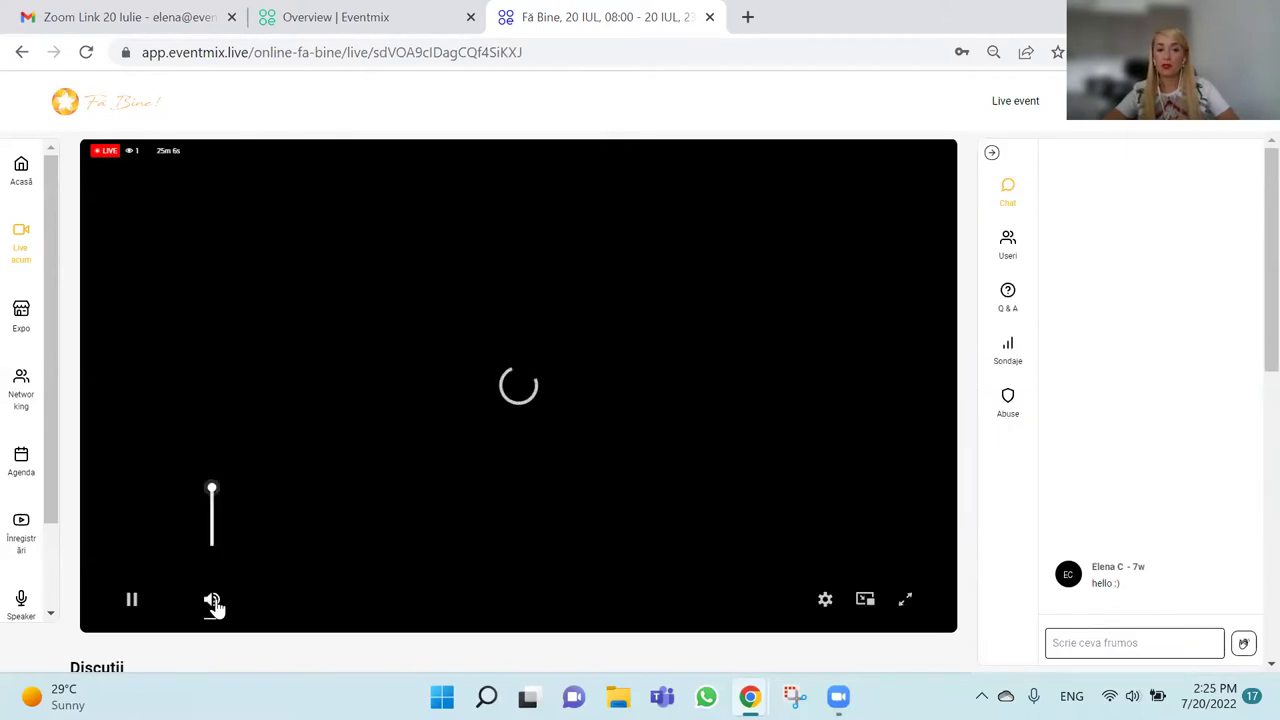
{"action": "left_click", "coordinate": [213, 601]}
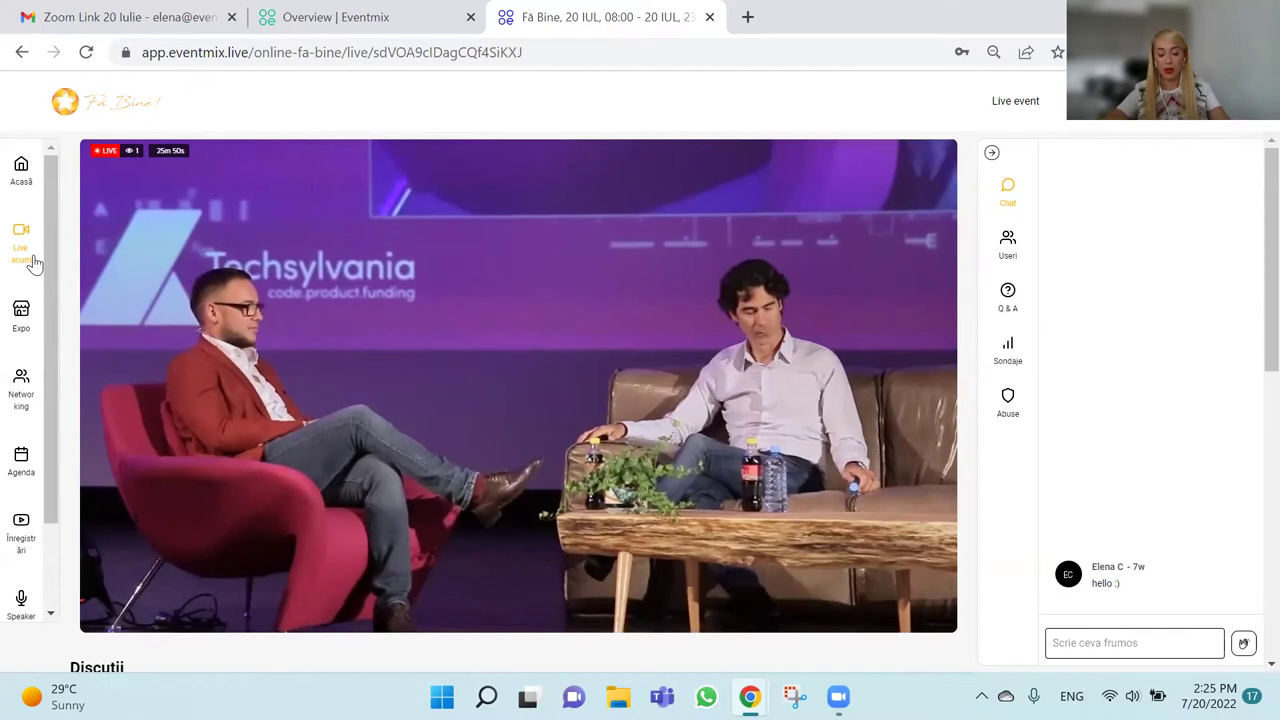
Switch to the Networking page listing the three discussion tables.
{"action": "left_click", "coordinate": [22, 386]}
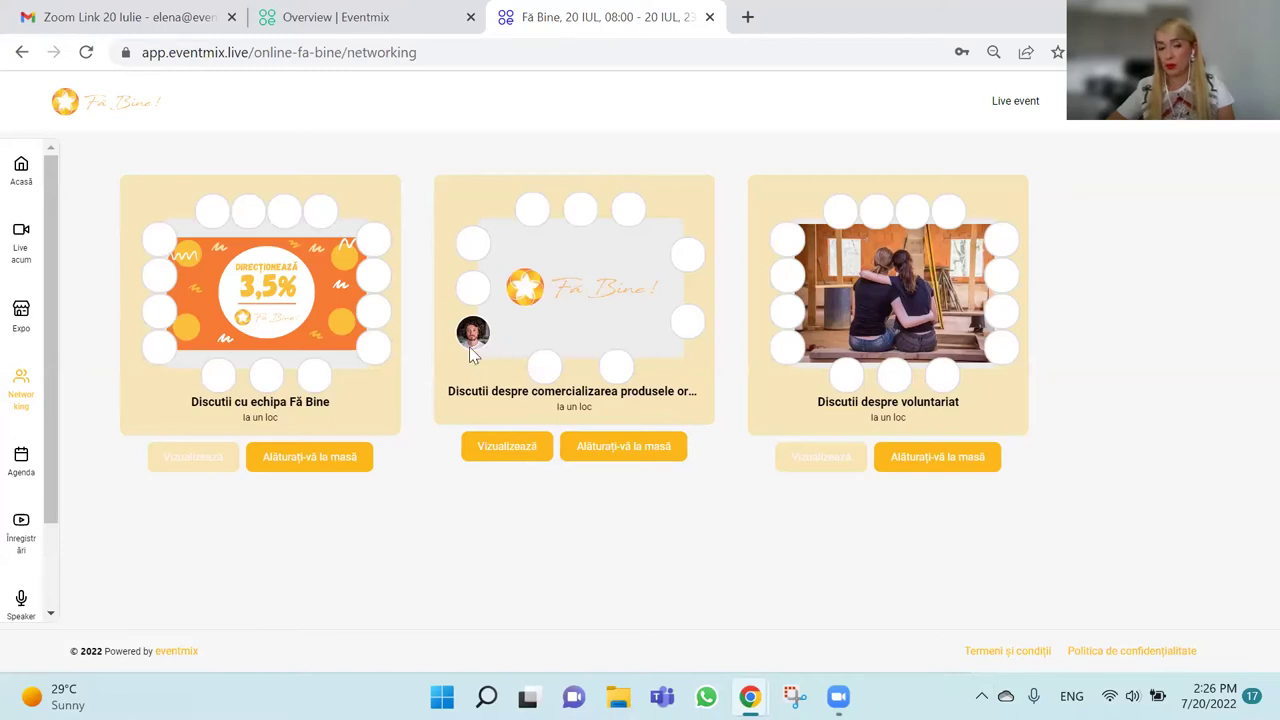
Preview the 'Discutii despre comercializarea produsele organizațiilor' table.
{"action": "left_click", "coordinate": [490, 448]}
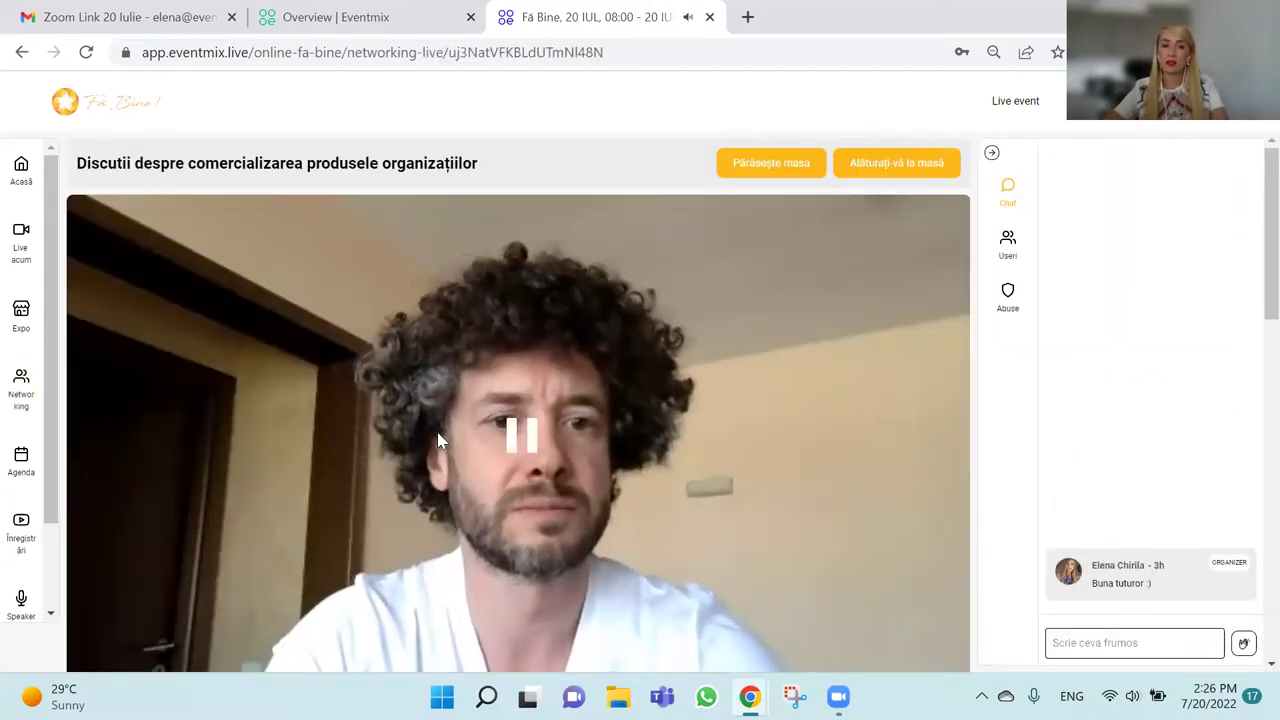
{"action": "scroll", "coordinate": [200, 570], "scroll_direction": "down", "scroll_amount": 1}
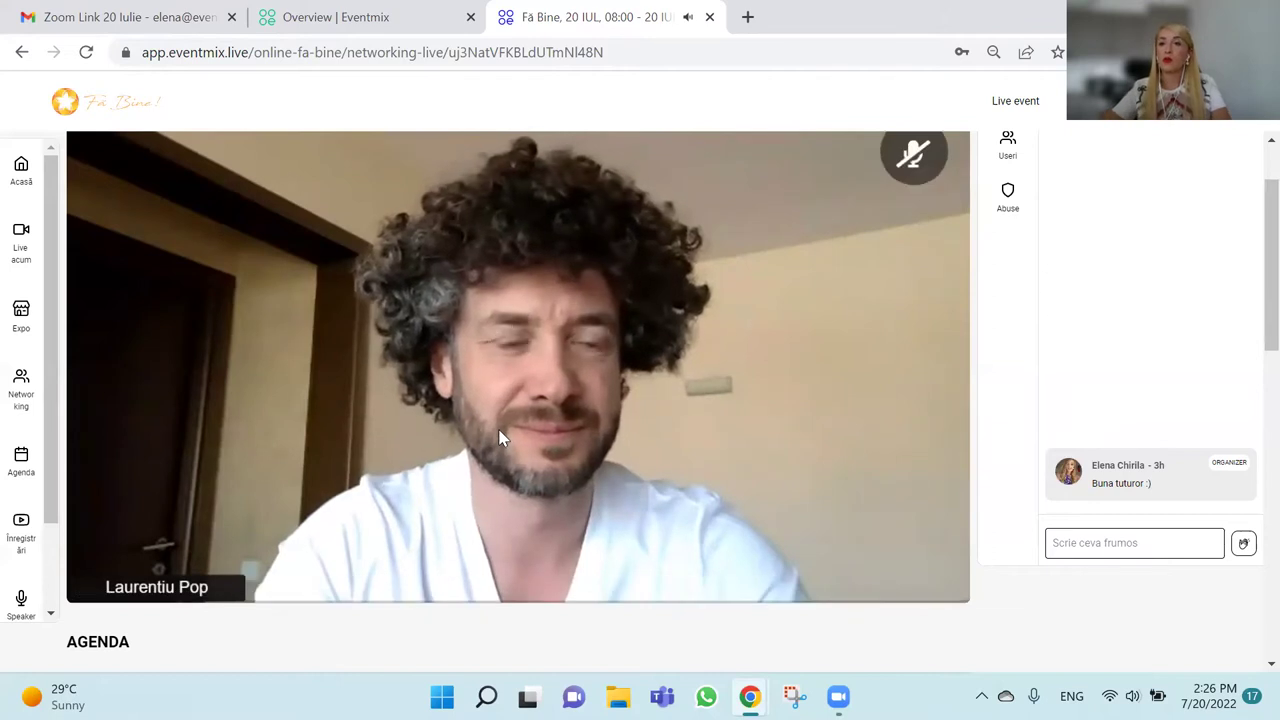
{"action": "scroll", "coordinate": [743, 337], "scroll_direction": "up", "scroll_amount": 1}
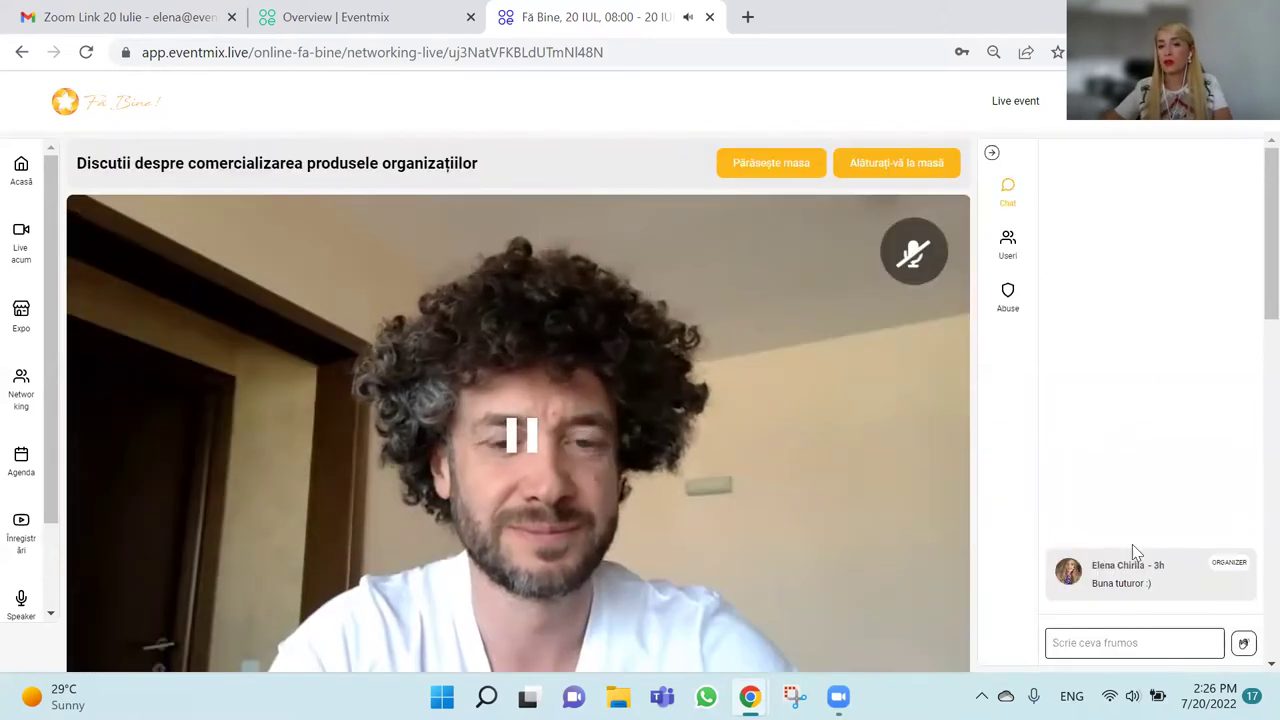
Post 'hello :)' in the table chat, then turn the camera off with F8.
{"action": "left_click", "coordinate": [1122, 640]}
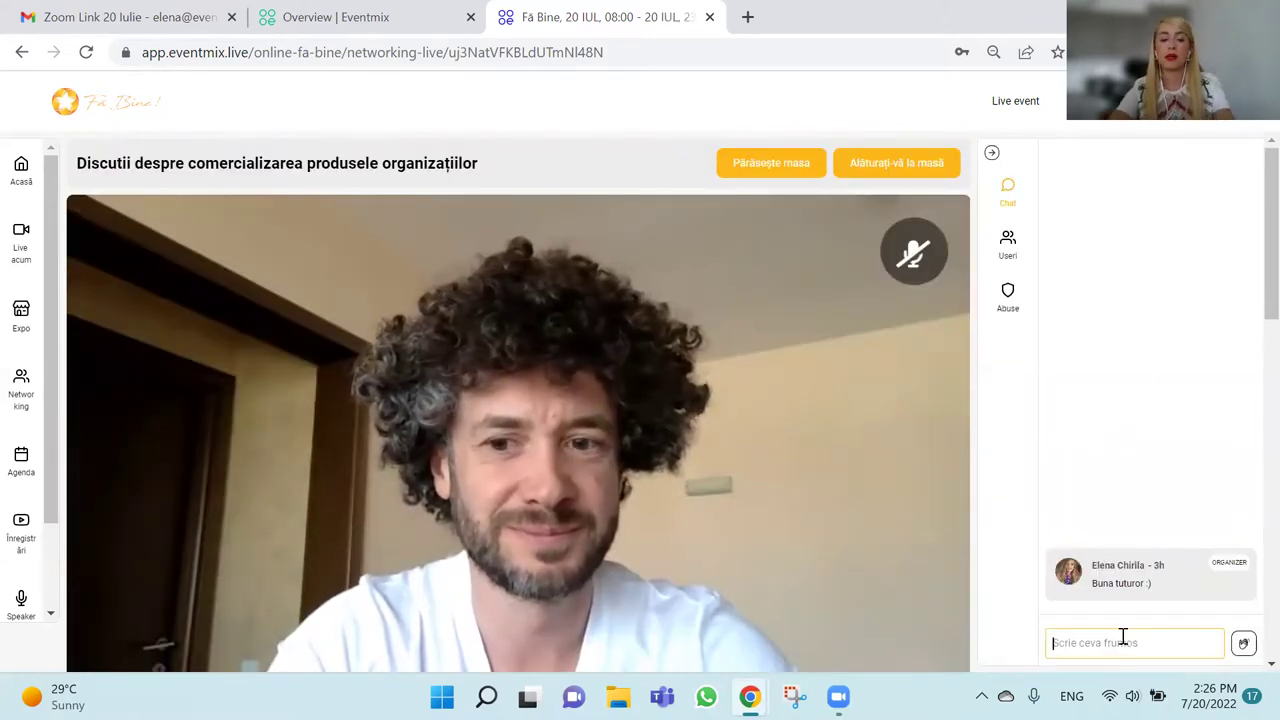
{"action": "type", "text": "hello :)"}
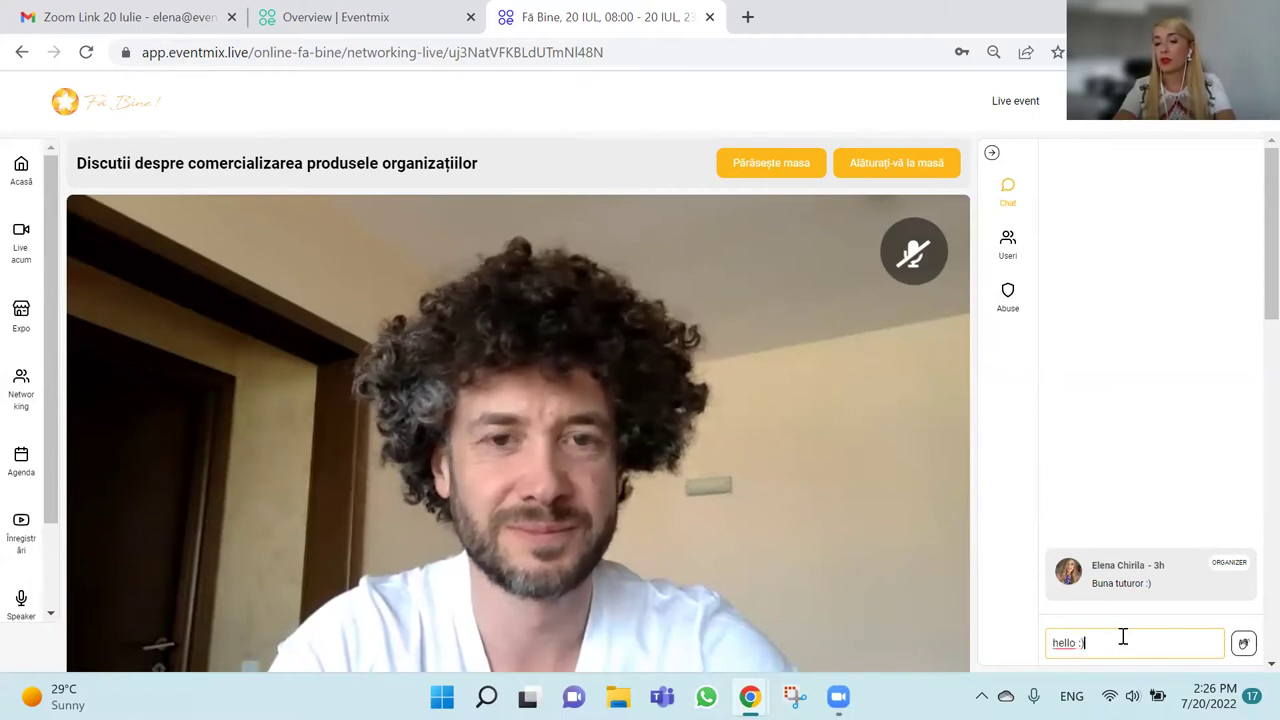
{"action": "key", "text": "Return"}
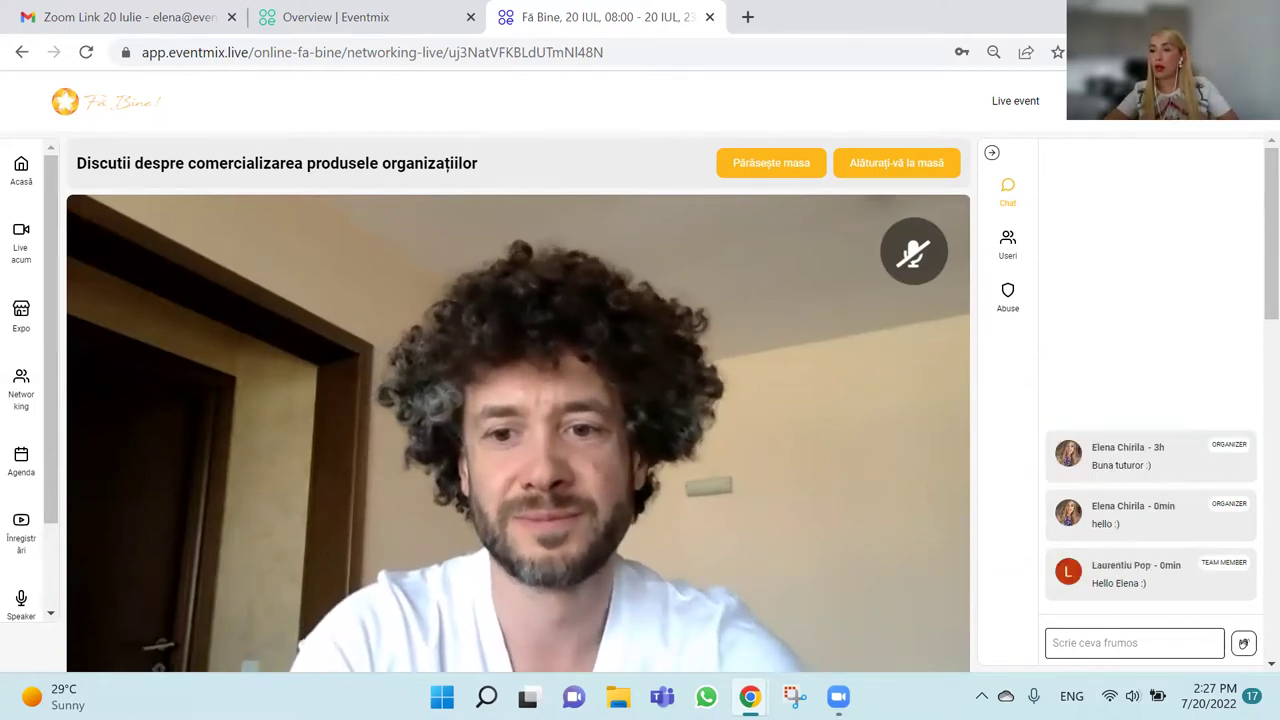
{"action": "key", "text": "F8"}
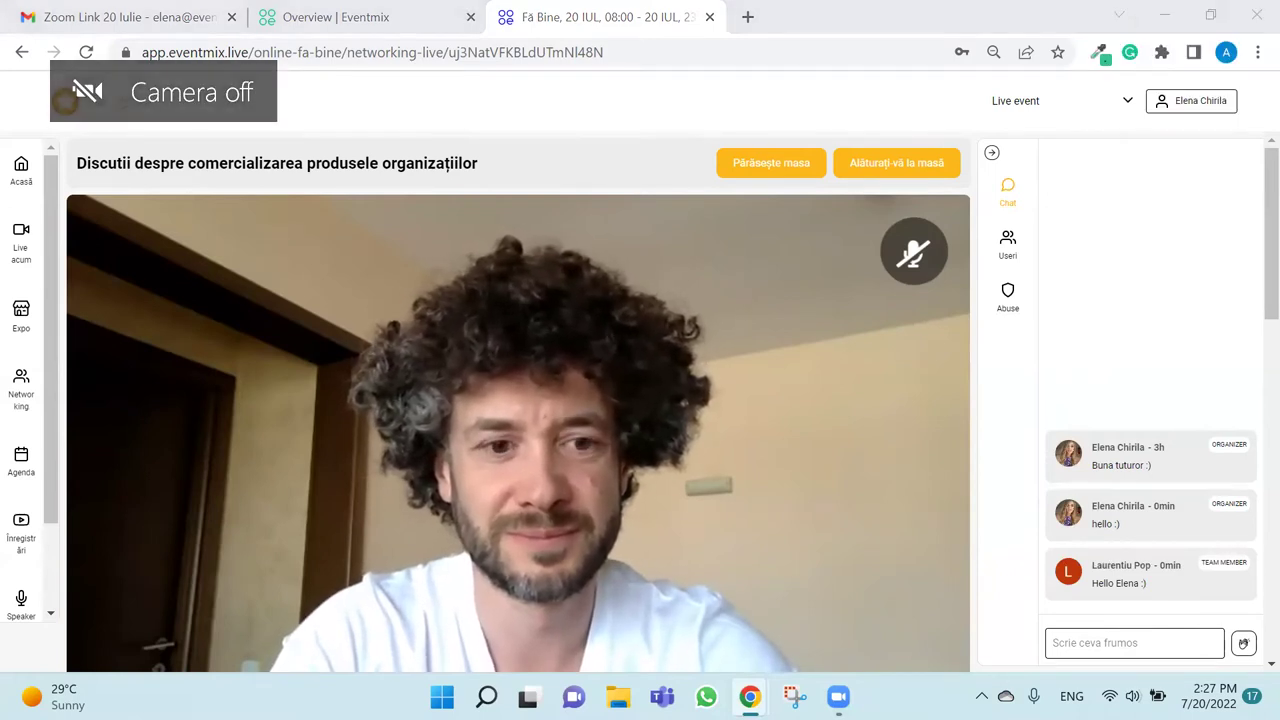
Choose 'Alăturați-vă la masă' to reach the table's video and audio check.
{"action": "left_click", "coordinate": [918, 166]}
{"action": "left_click", "coordinate": [918, 164]}
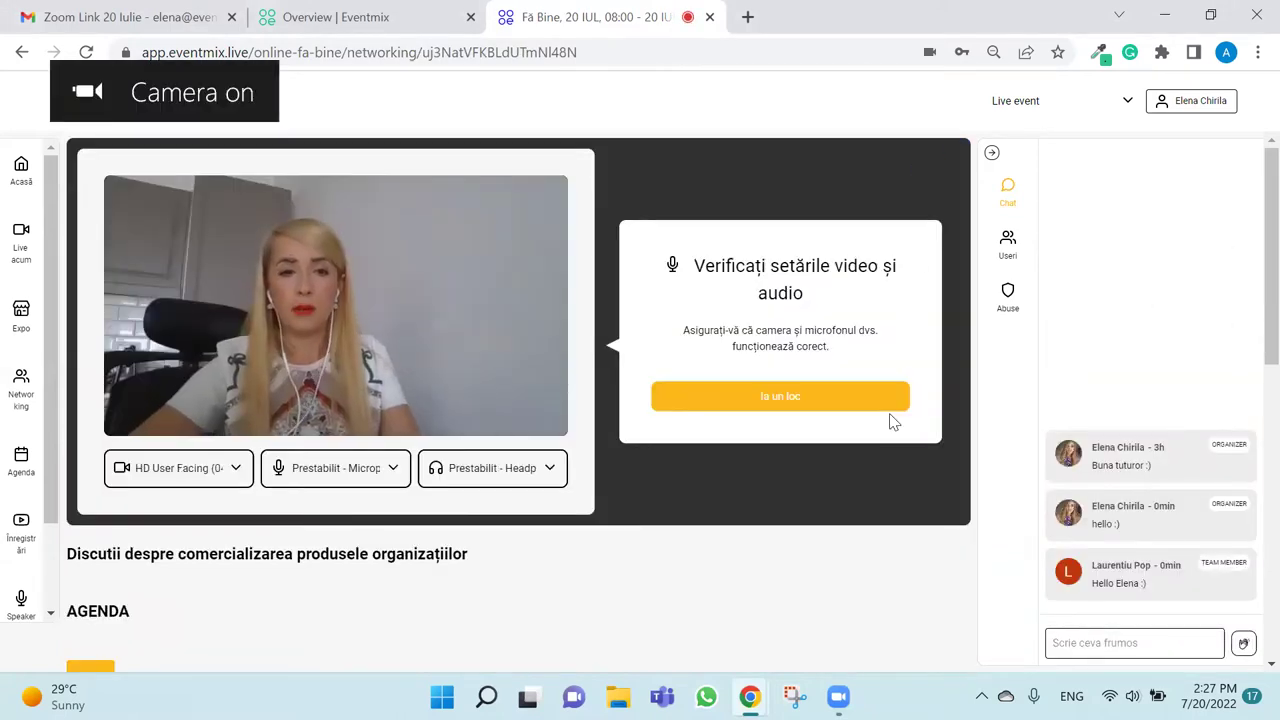
Take a seat with 'Ia un loc' and toggle your camera in the call.
{"action": "left_click", "coordinate": [872, 397]}
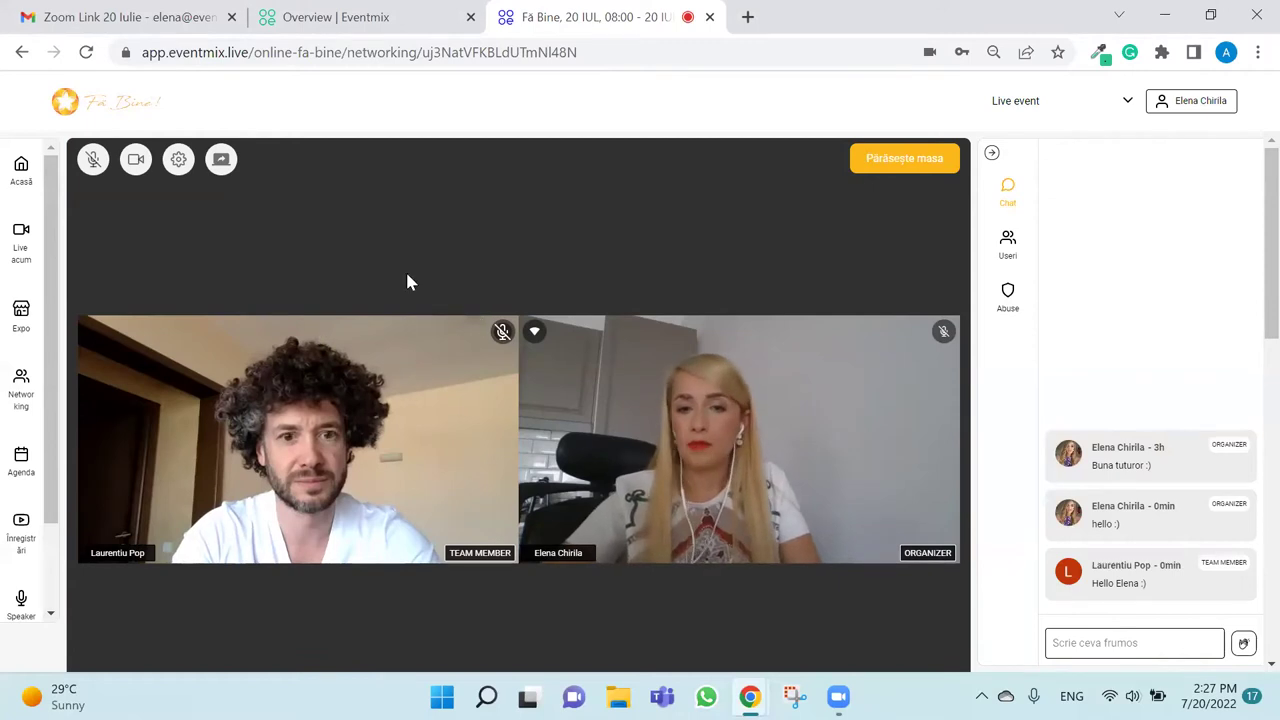
{"action": "left_click", "coordinate": [136, 162]}
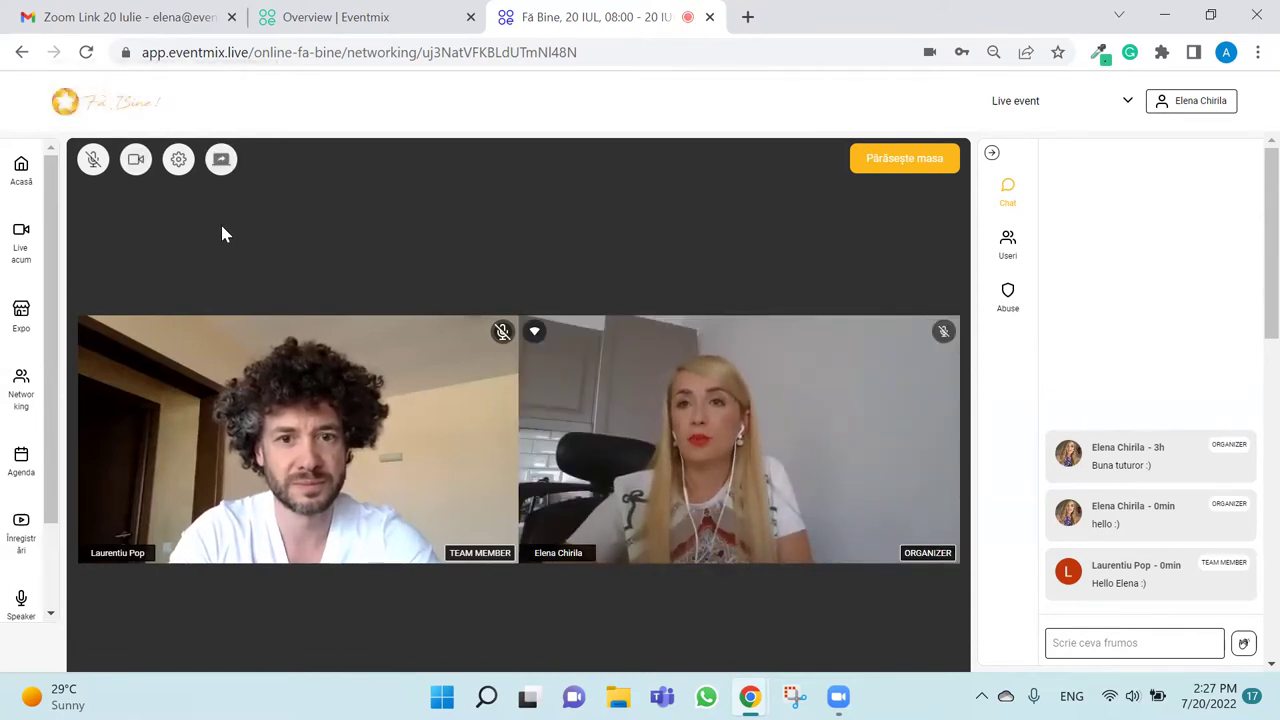
Share Ecranul 2 so the Eventmix website appears in the table call.
{"action": "left_click", "coordinate": [221, 162]}
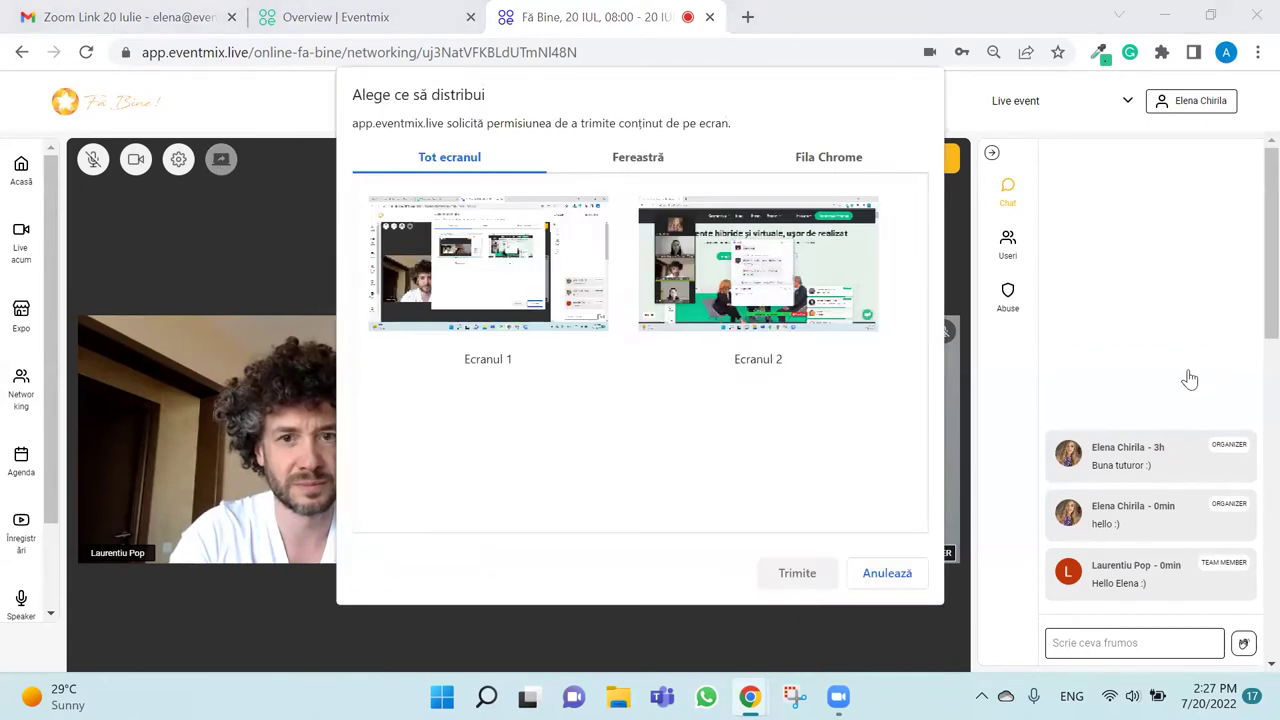
{"action": "left_click", "coordinate": [780, 326]}
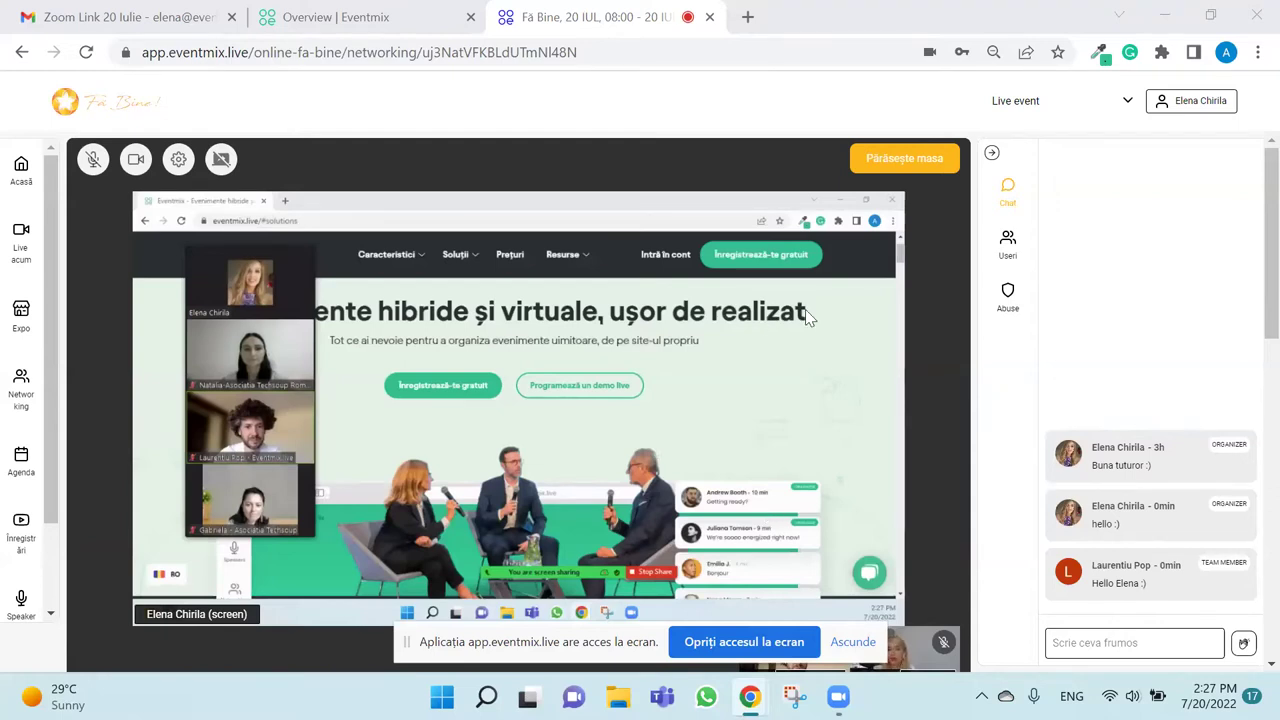
{"action": "scroll", "coordinate": [805, 309], "scroll_direction": "down", "scroll_amount": 1}
{"action": "scroll", "coordinate": [805, 310], "scroll_direction": "up", "scroll_amount": 1}
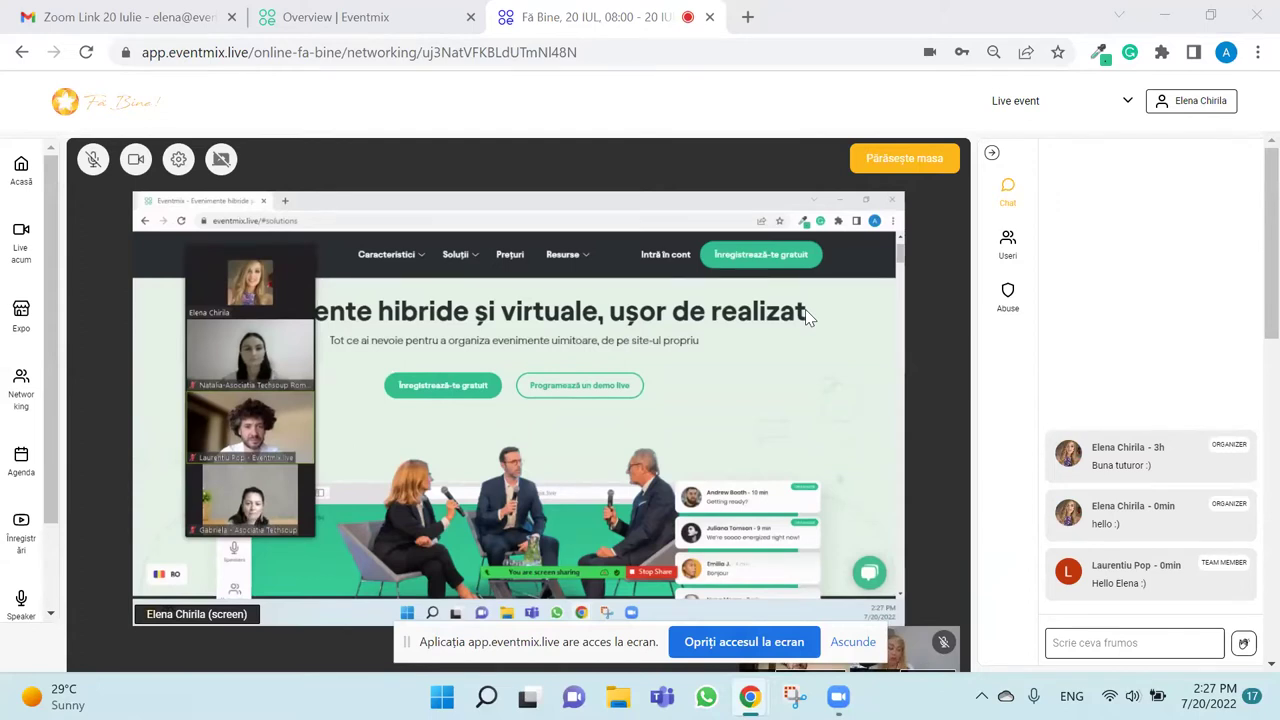
Leave the table via 'Părăsește masa', ending the call and screen share.
{"action": "left_click", "coordinate": [912, 163]}
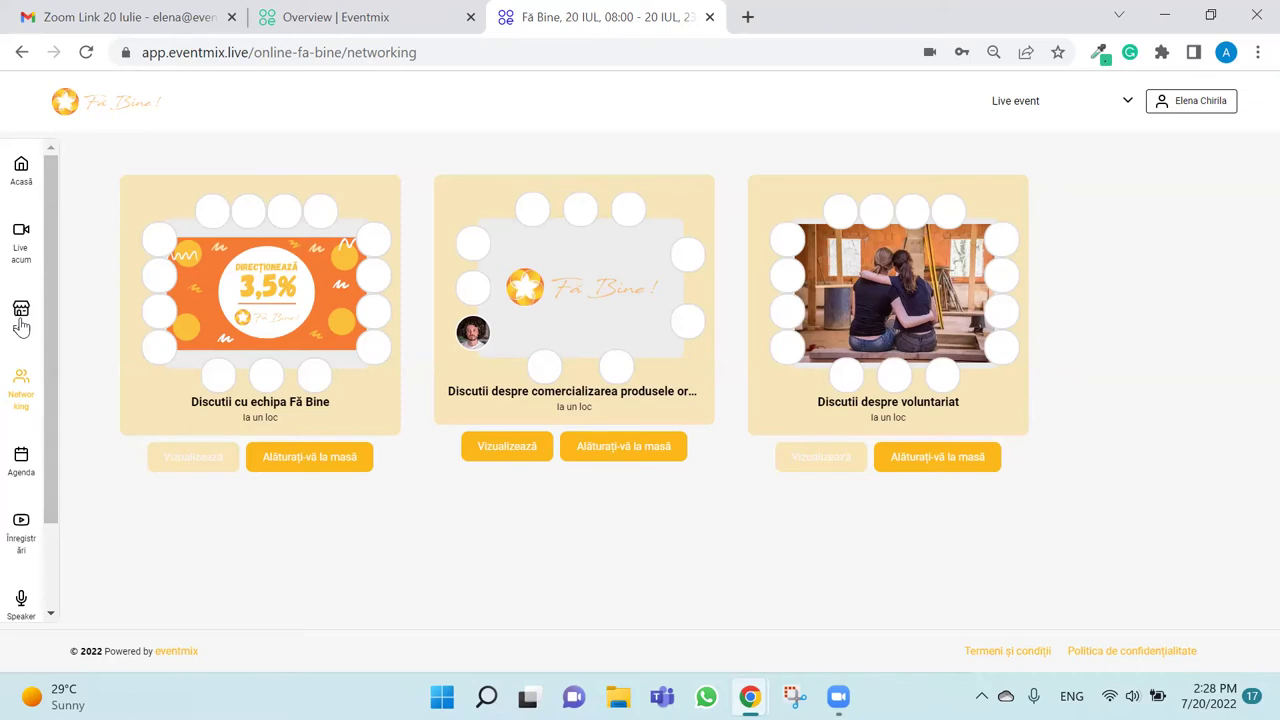
Go to the Expo and open the Coca Cola stand with 'Vezi standul'.
{"action": "left_click", "coordinate": [21, 318]}
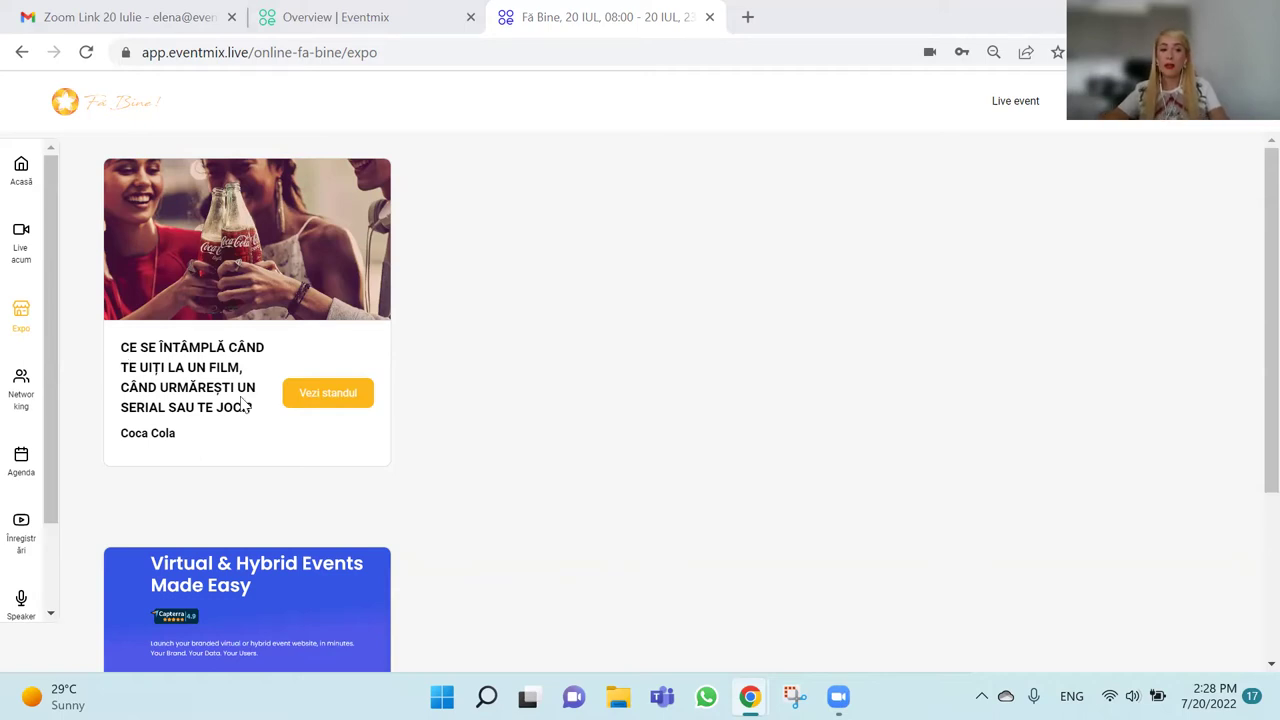
{"action": "left_click", "coordinate": [355, 399]}
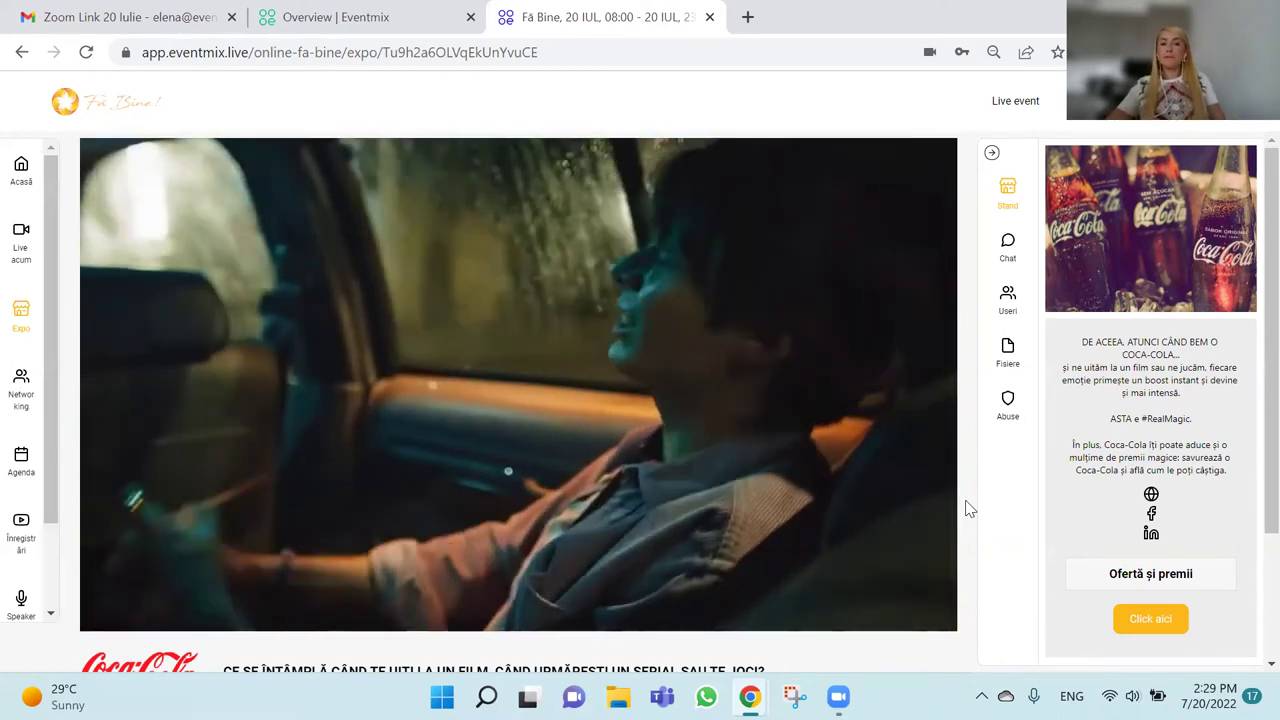
{"action": "scroll", "coordinate": [968, 508], "scroll_direction": "down", "scroll_amount": 1}
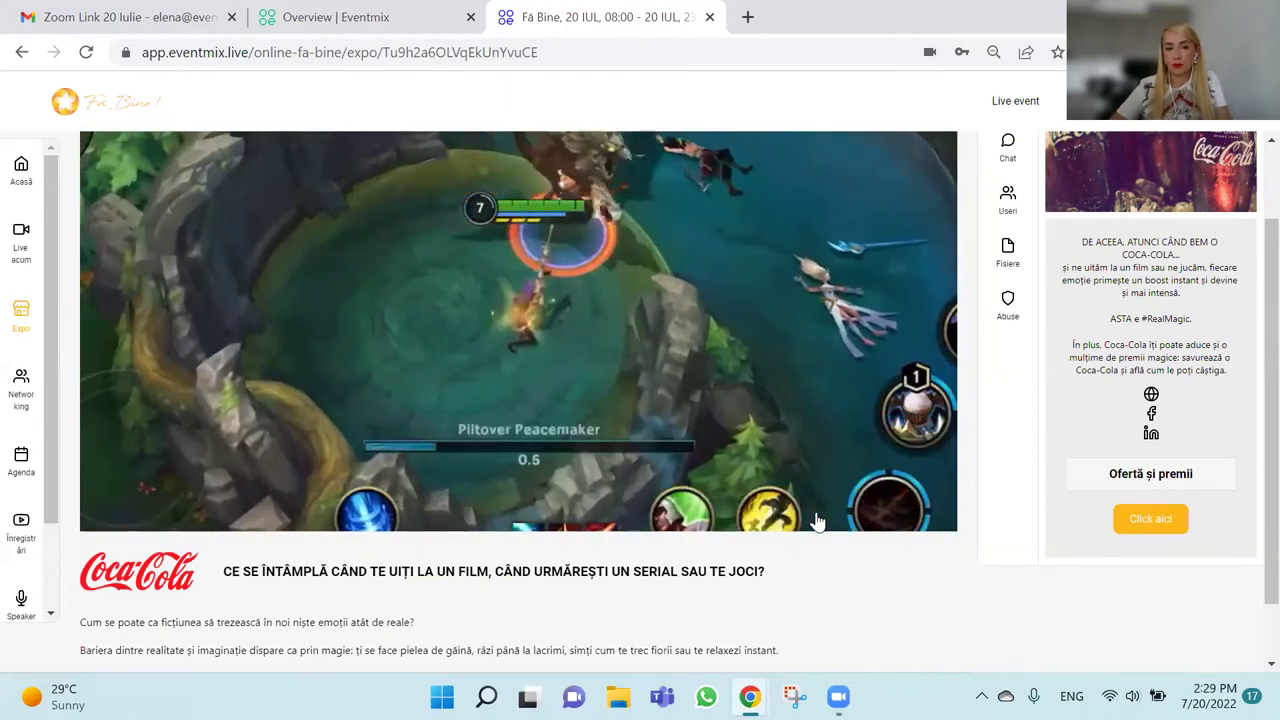
{"action": "scroll", "coordinate": [543, 612], "scroll_direction": "down", "scroll_amount": 1}
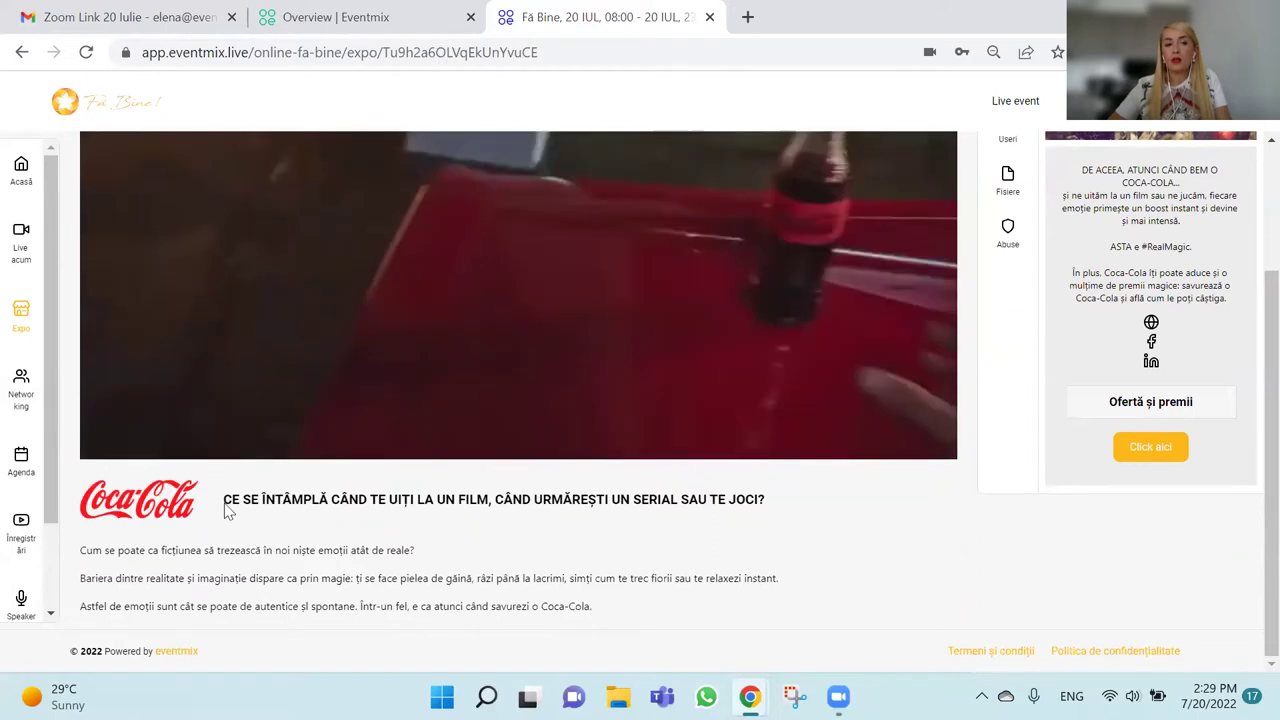
{"action": "left_click_drag", "start_coordinate": [204, 550], "coordinate": [416, 551]}
{"action": "left_click", "coordinate": [389, 580]}
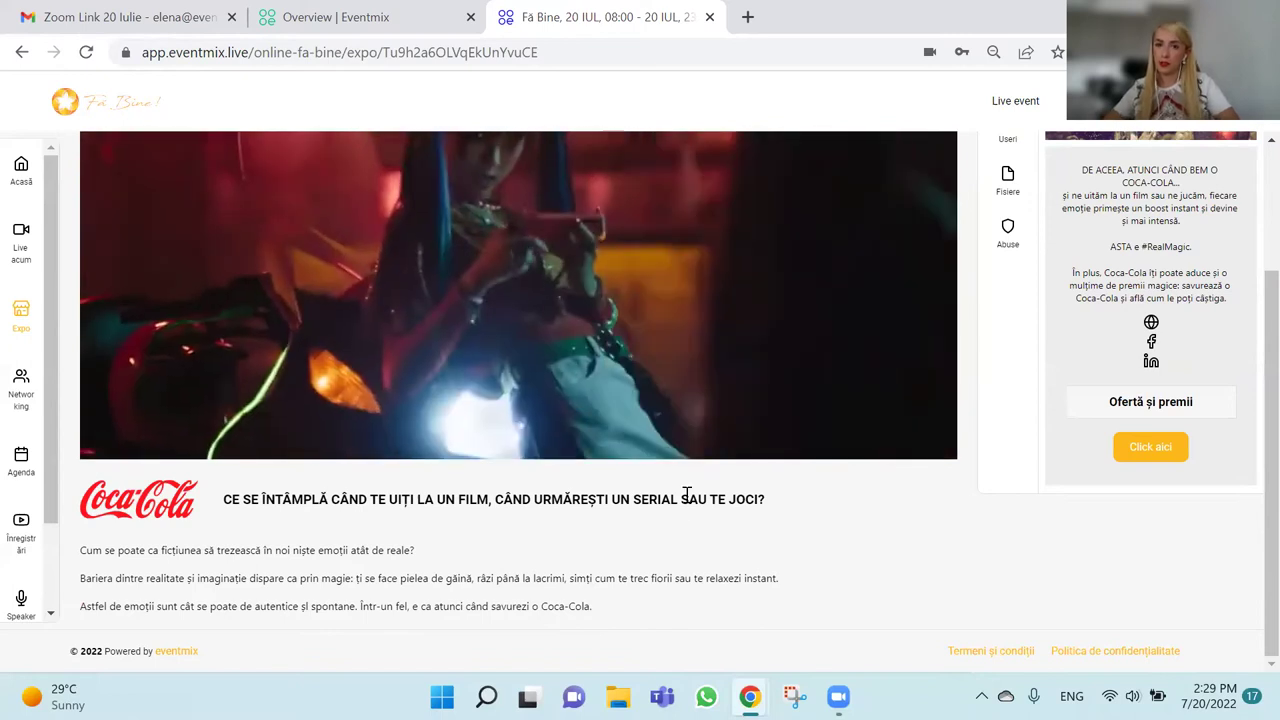
{"action": "scroll", "coordinate": [686, 494], "scroll_direction": "up", "scroll_amount": 2}
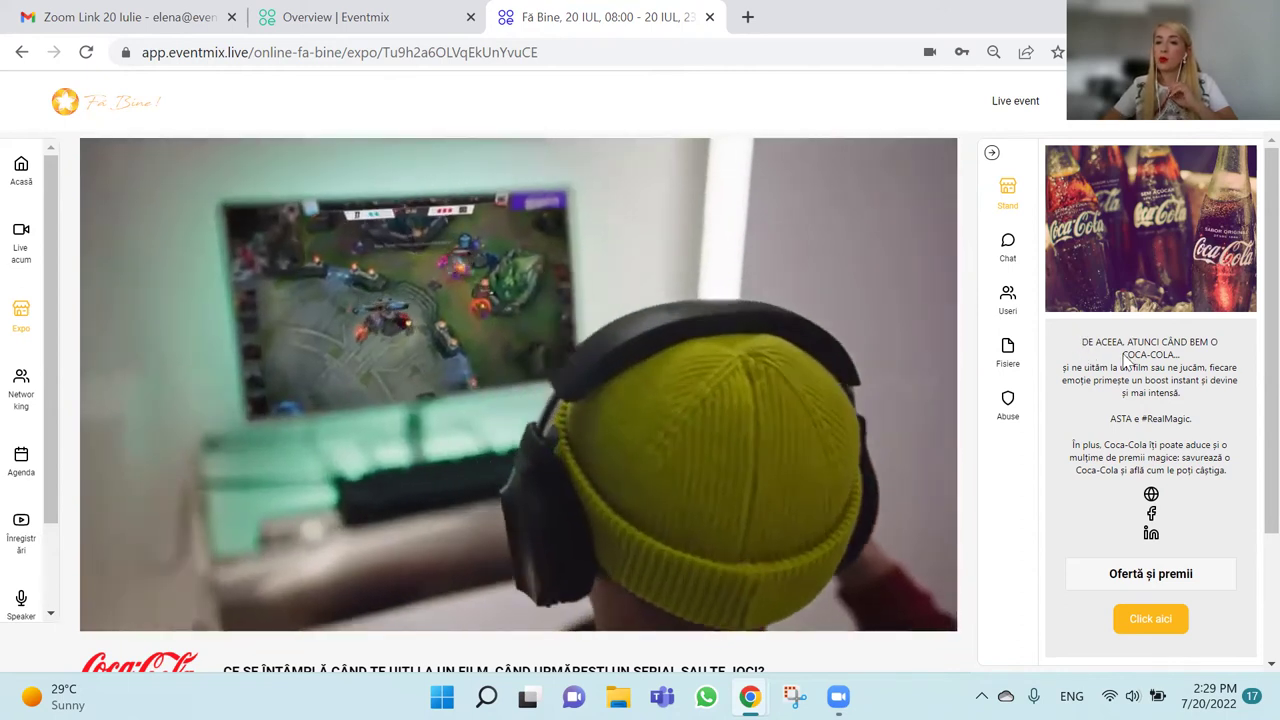
{"action": "left_click_drag", "start_coordinate": [1123, 357], "coordinate": [1205, 393]}
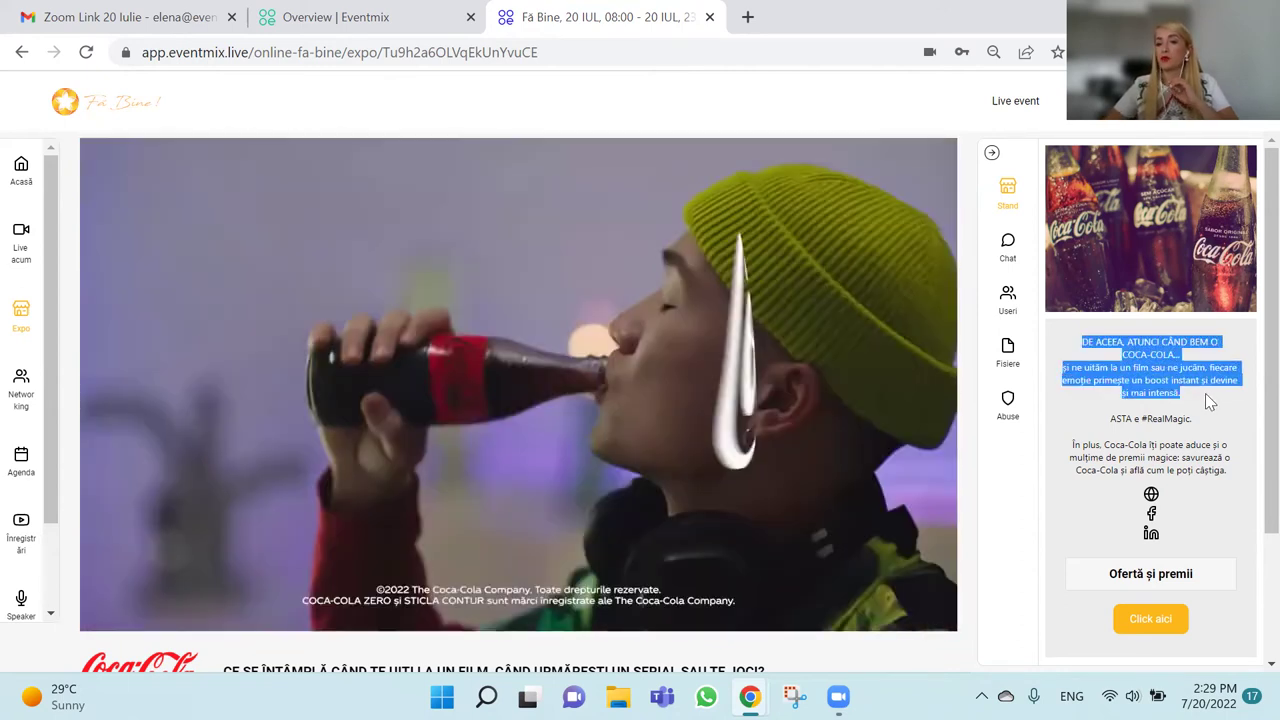
{"action": "left_click", "coordinate": [1205, 393]}
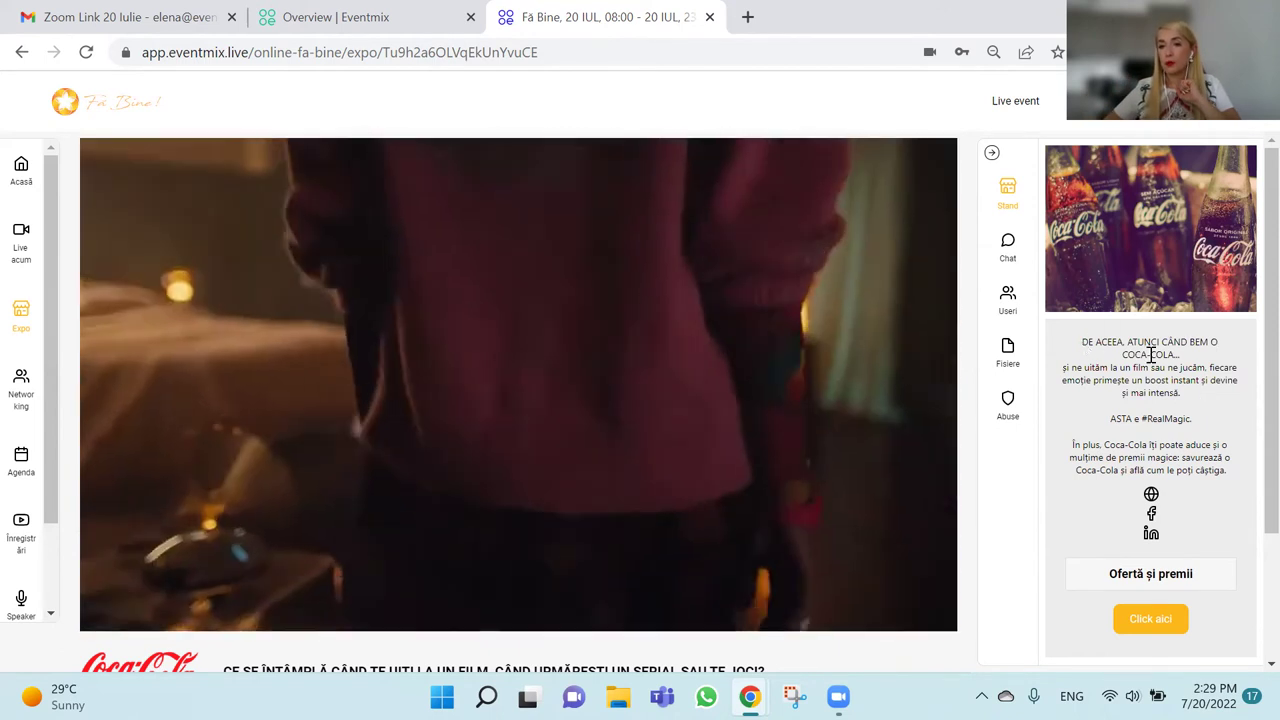
{"action": "left_click_drag", "start_coordinate": [1151, 355], "coordinate": [1184, 395]}
{"action": "left_click", "coordinate": [1147, 397]}
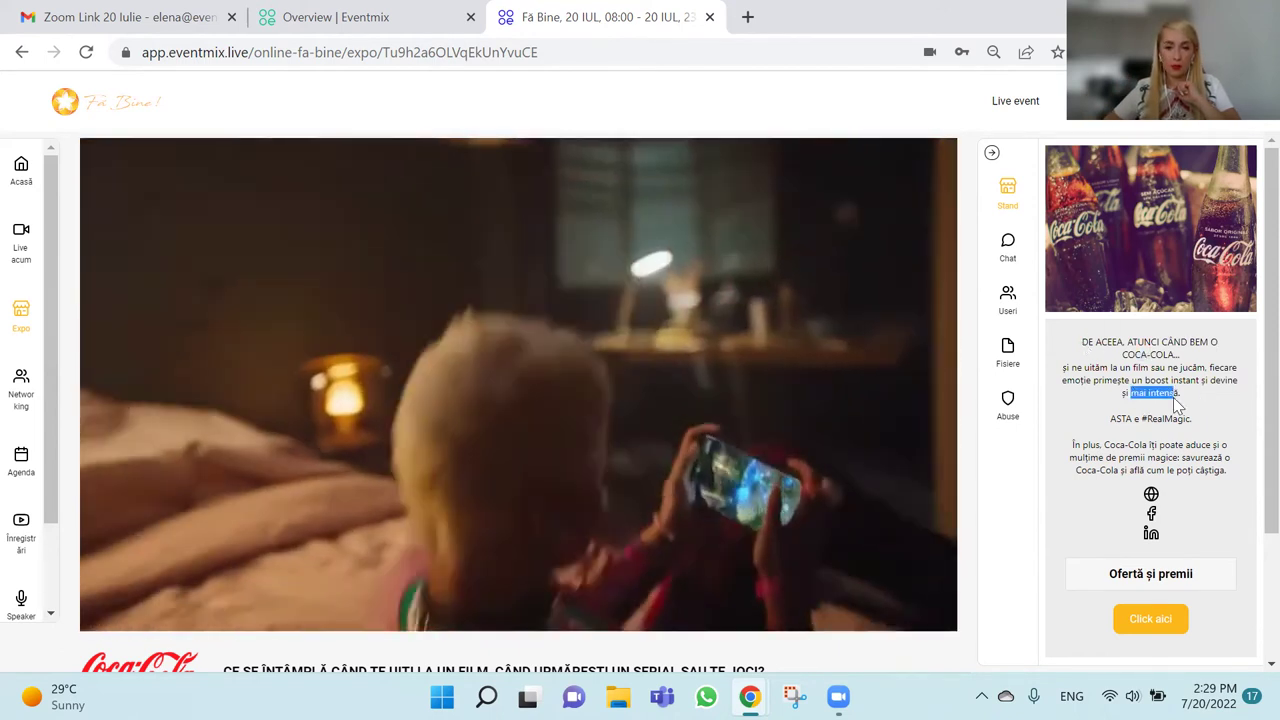
{"action": "left_click", "coordinate": [1195, 403]}
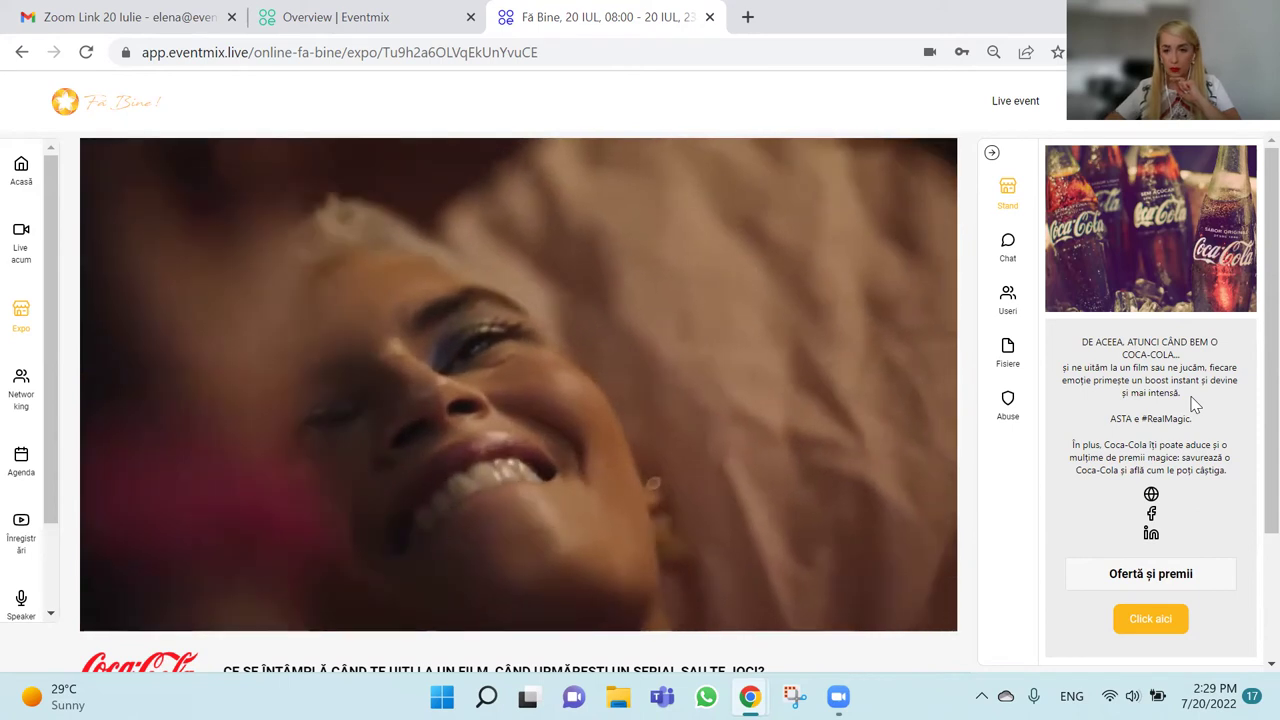
{"action": "scroll", "coordinate": [1195, 403], "scroll_direction": "down", "scroll_amount": 1}
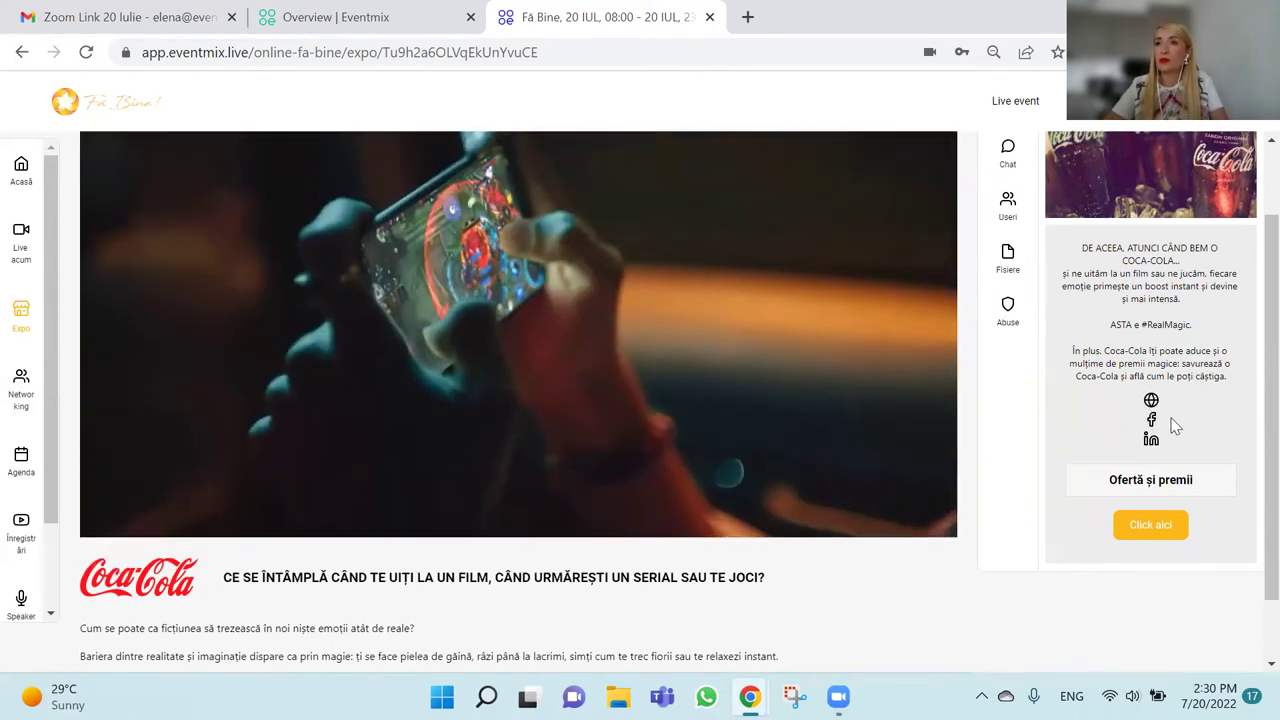
{"action": "scroll", "coordinate": [1175, 425], "scroll_direction": "up", "scroll_amount": 2}
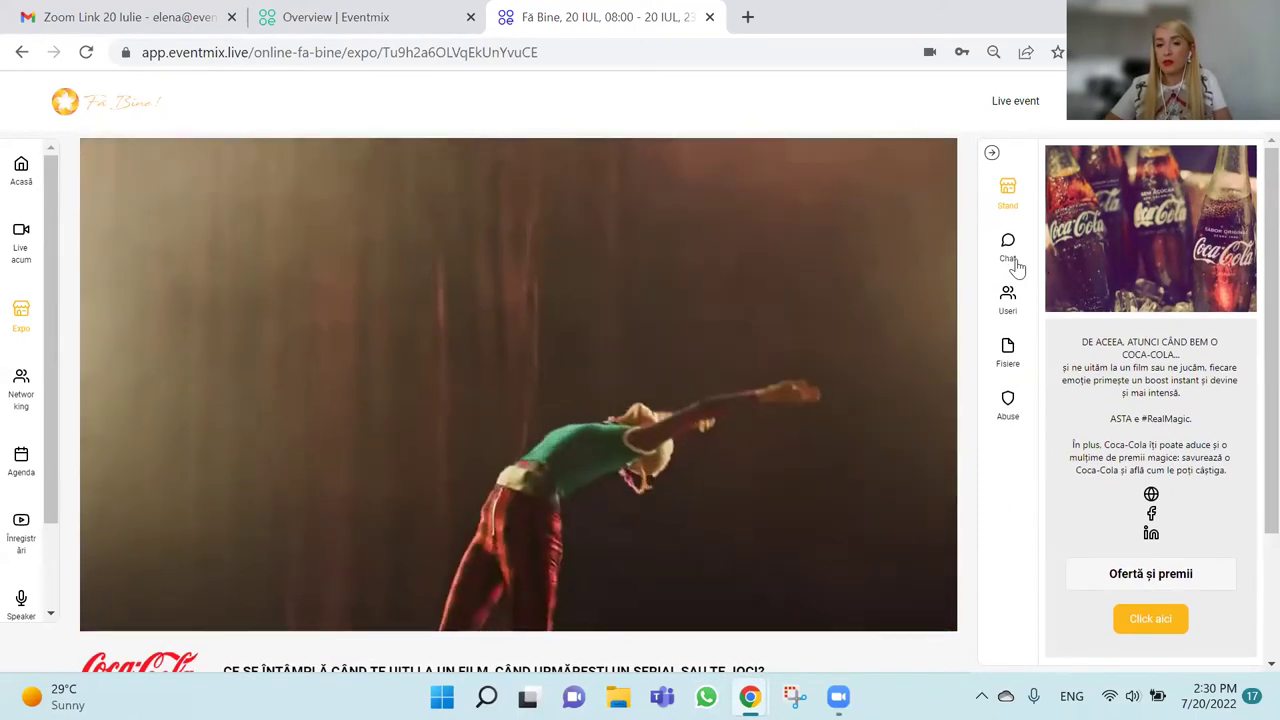
Browse the booth's chat, users and files, return to Stand, and zoom the page out.
{"action": "left_click", "coordinate": [1010, 258]}
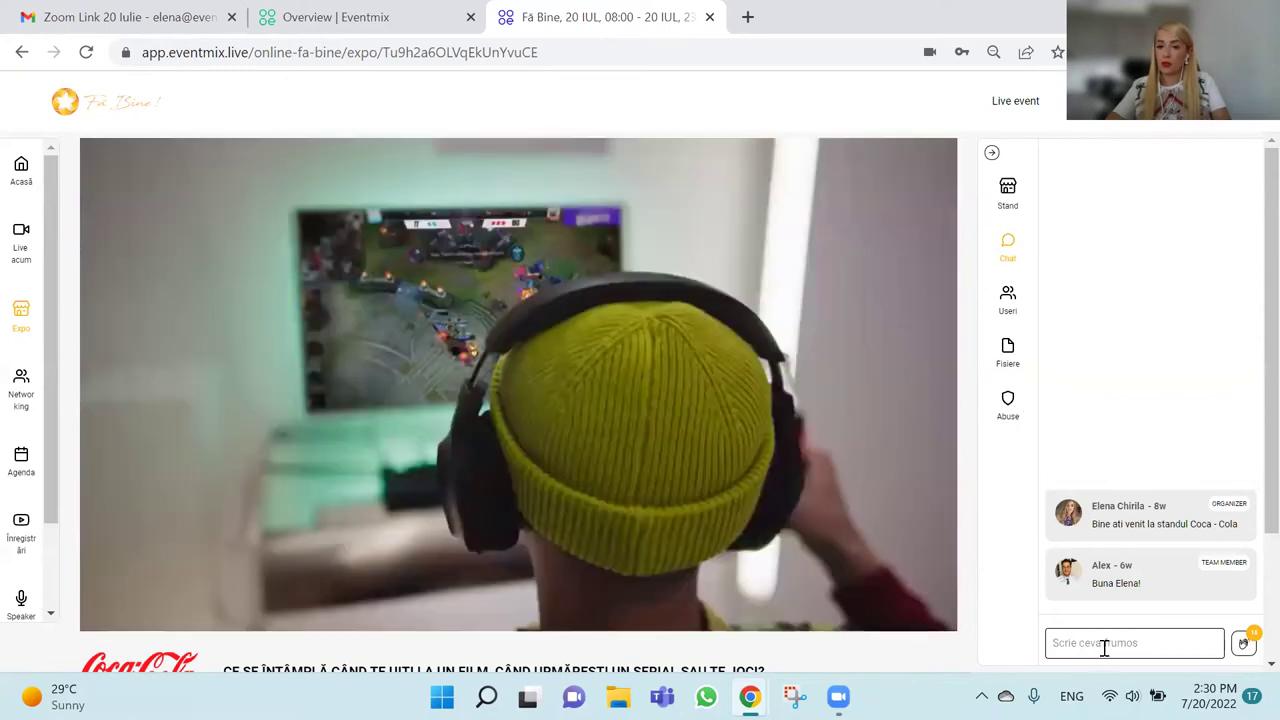
{"action": "left_click", "coordinate": [1104, 648]}
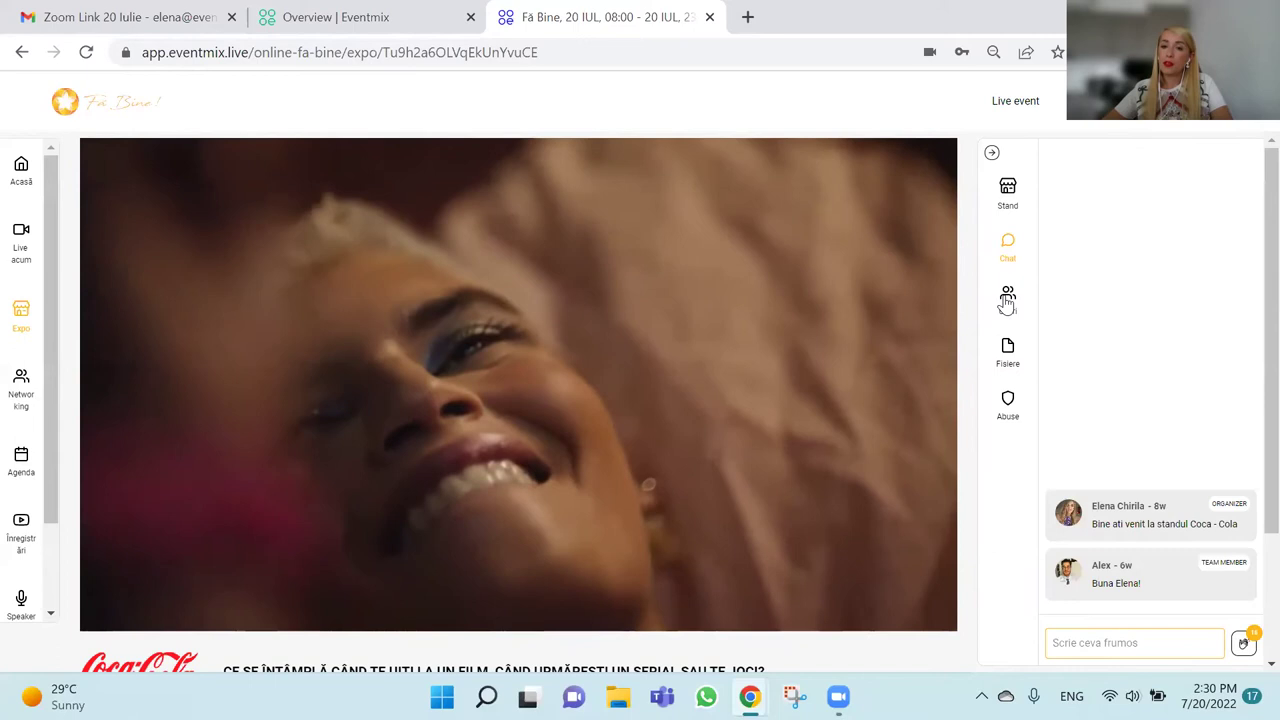
{"action": "left_click", "coordinate": [1007, 300]}
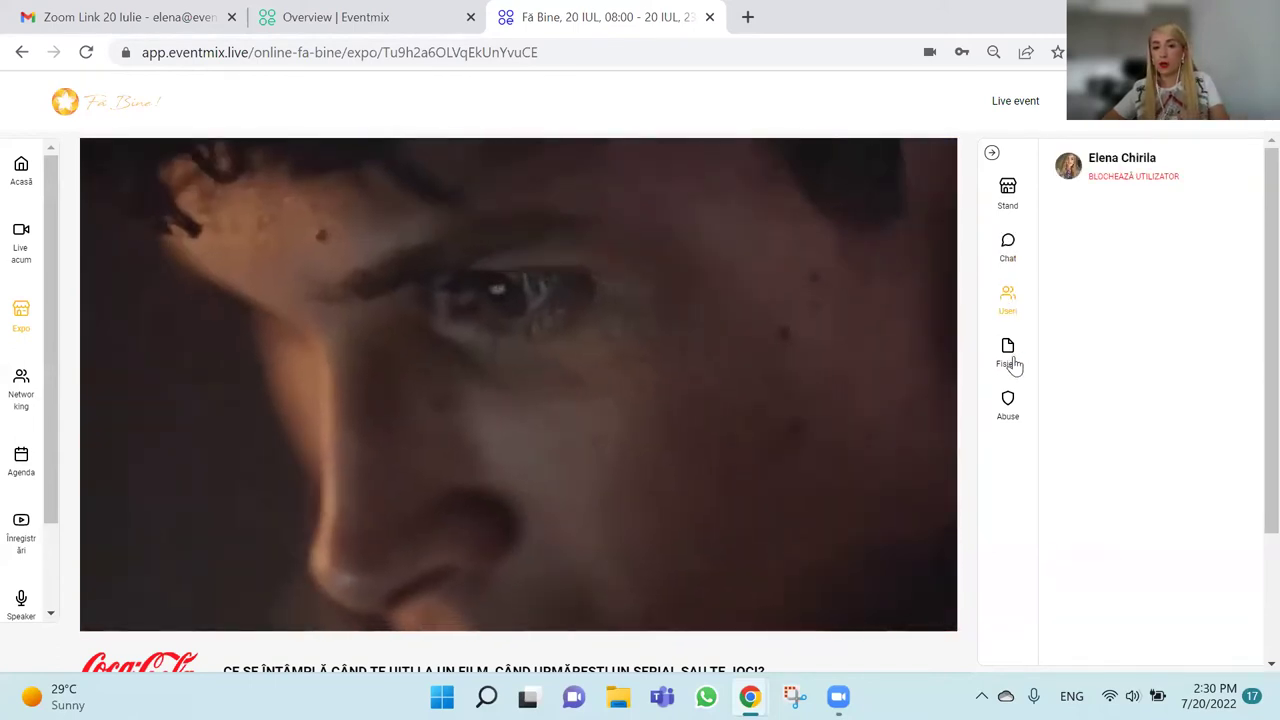
{"action": "left_click", "coordinate": [1010, 360]}
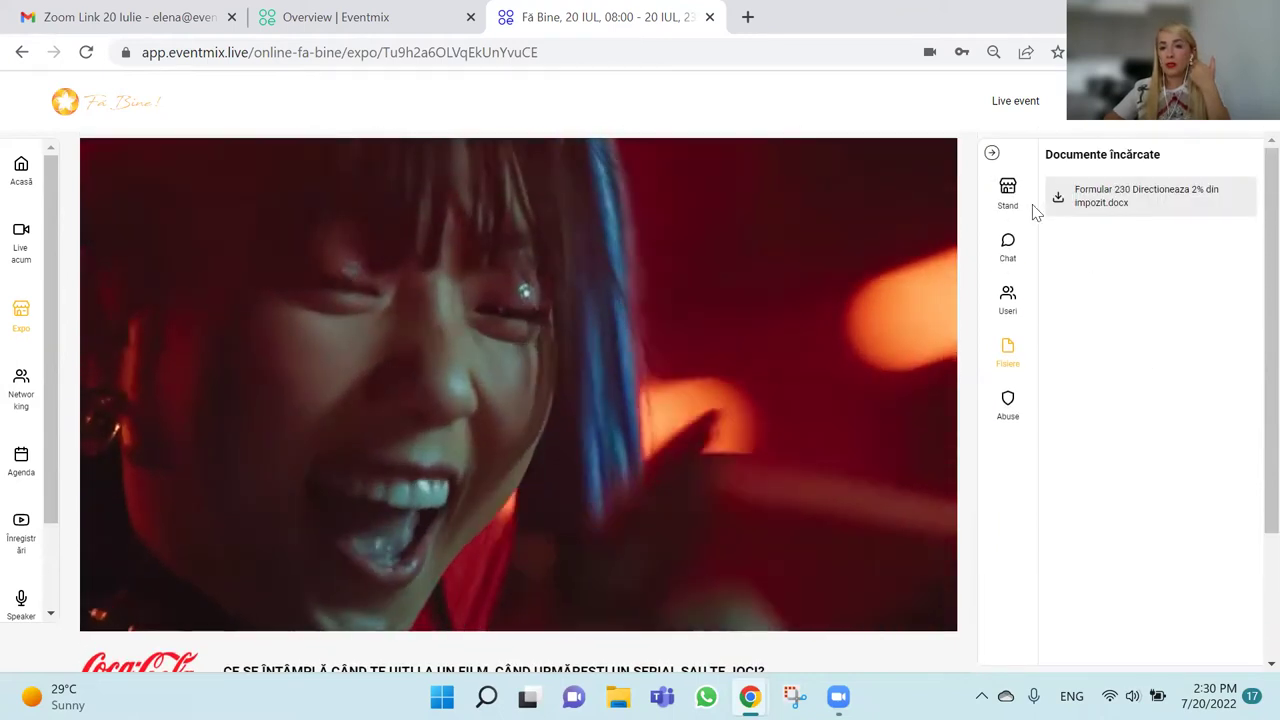
{"action": "left_click", "coordinate": [1012, 195]}
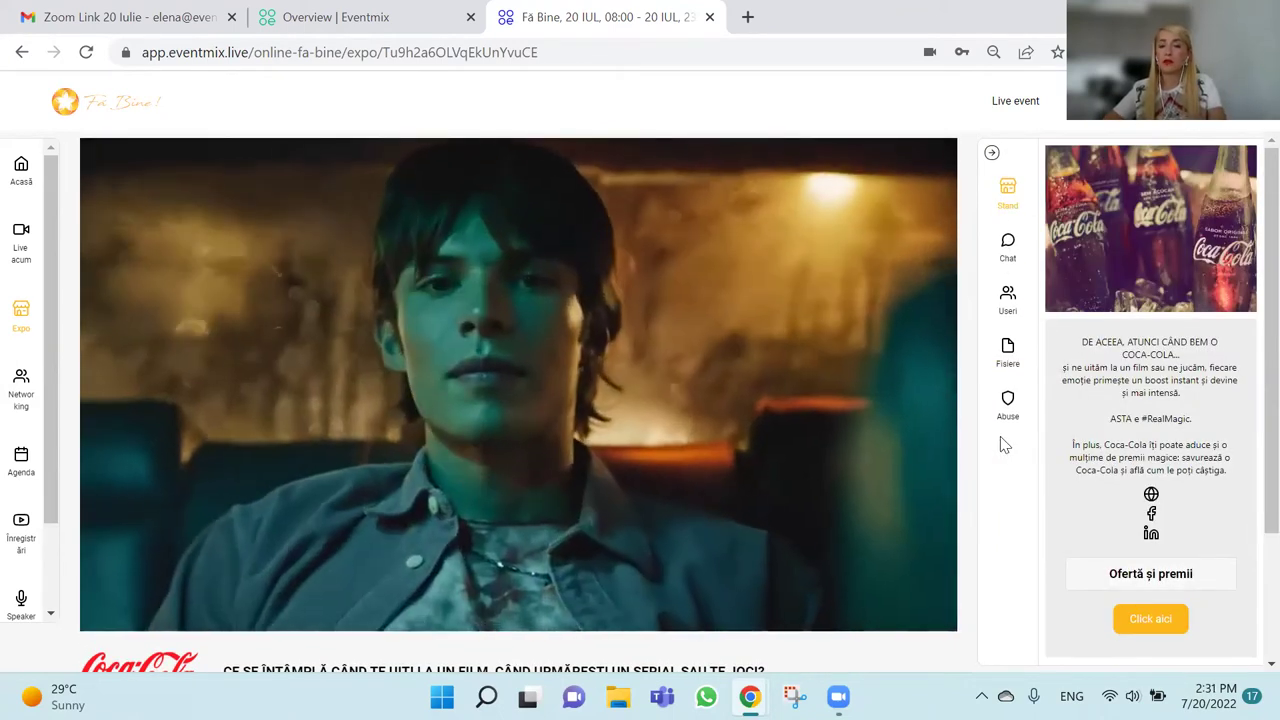
{"action": "key", "text": "ctrl+minus"}
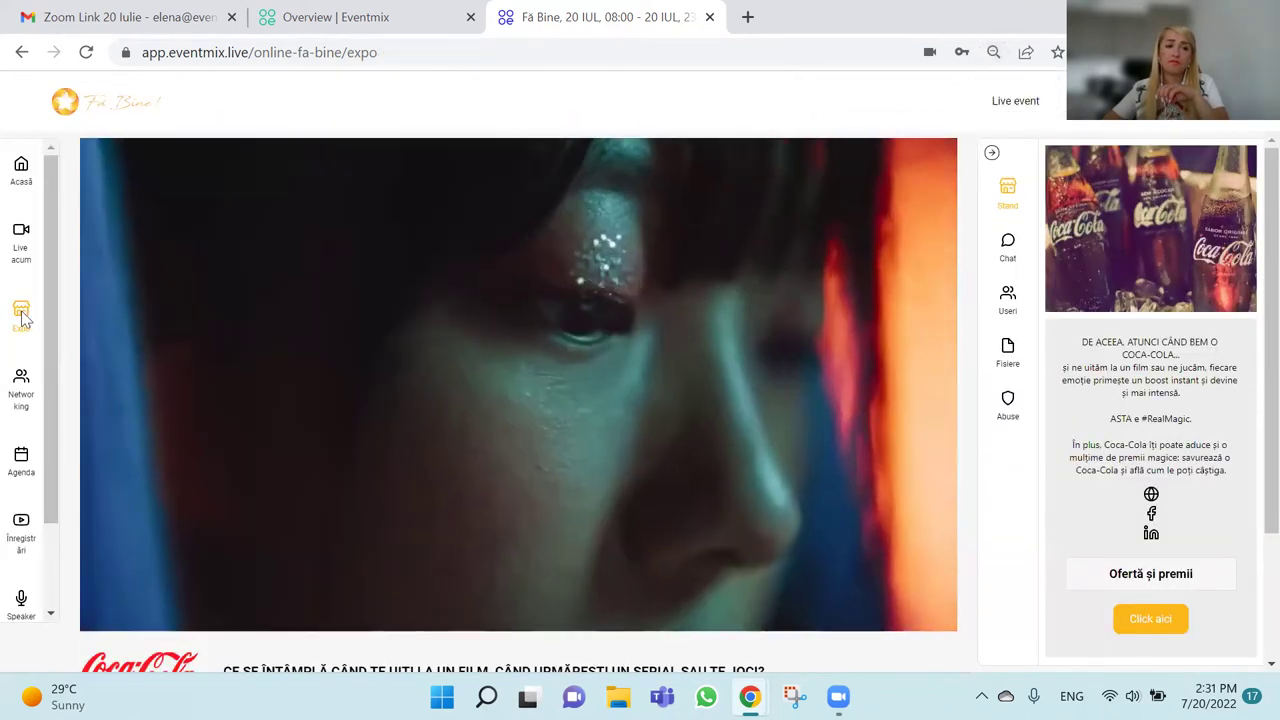
Go back to the Expo stand list and open the Eventmix sponsor booth.
{"action": "left_click", "coordinate": [22, 318]}
{"action": "scroll", "coordinate": [575, 316], "scroll_direction": "down", "scroll_amount": 1}
{"action": "scroll", "coordinate": [573, 317], "scroll_direction": "down", "scroll_amount": 2}
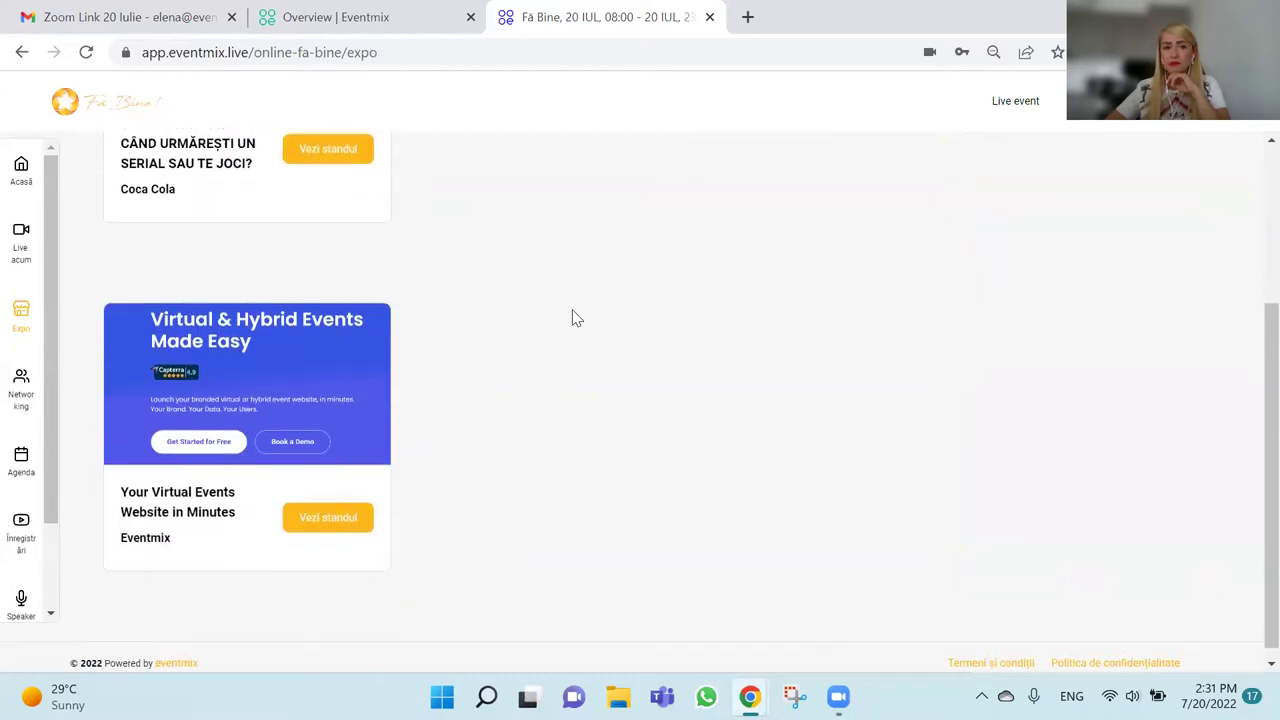
{"action": "scroll", "coordinate": [569, 377], "scroll_direction": "up", "scroll_amount": 2}
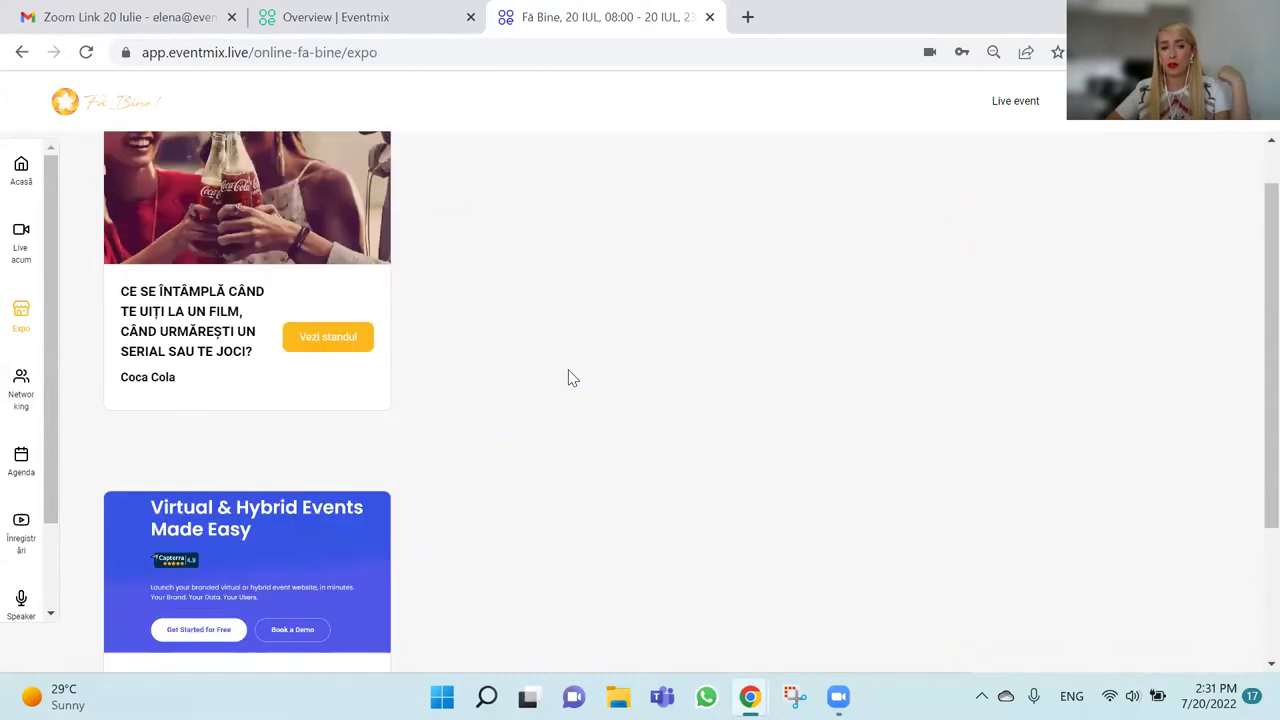
{"action": "scroll", "coordinate": [569, 375], "scroll_direction": "down", "scroll_amount": 1}
{"action": "left_click", "coordinate": [328, 605]}
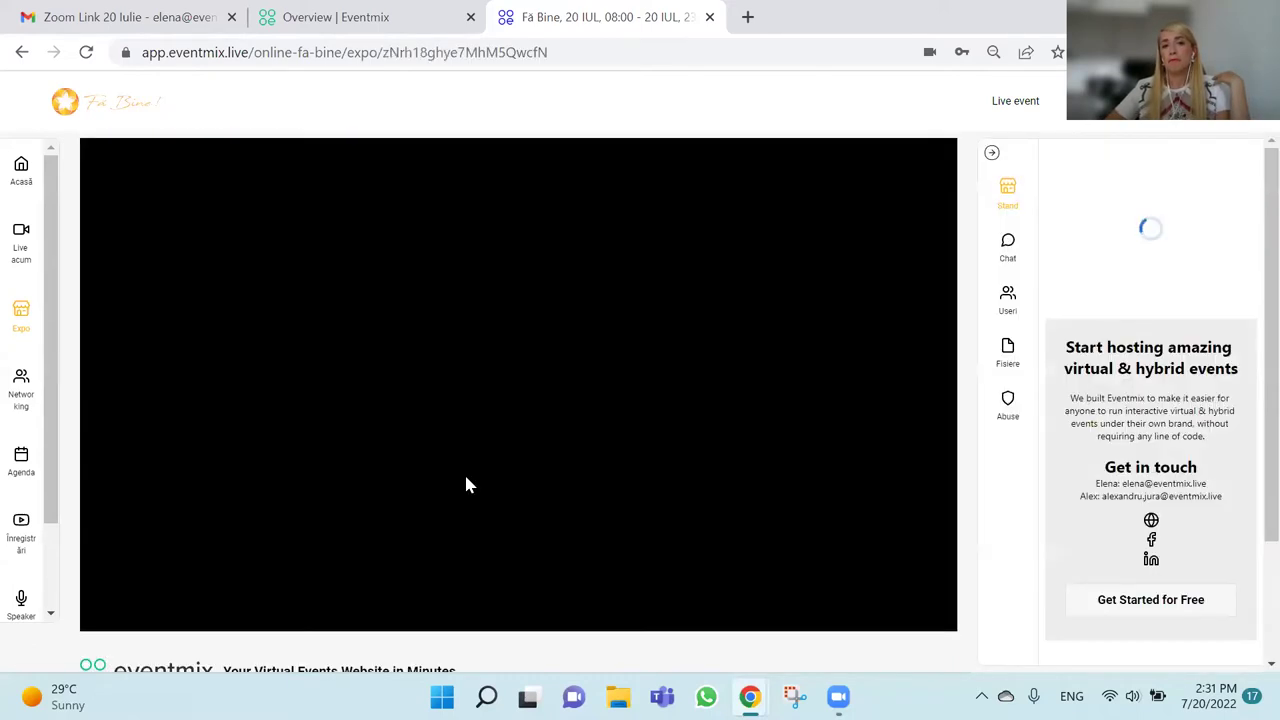
Play the Eventmix booth's demo video, then return to the Fă Bine lobby.
{"action": "left_click", "coordinate": [108, 611]}
{"action": "left_click", "coordinate": [108, 611]}
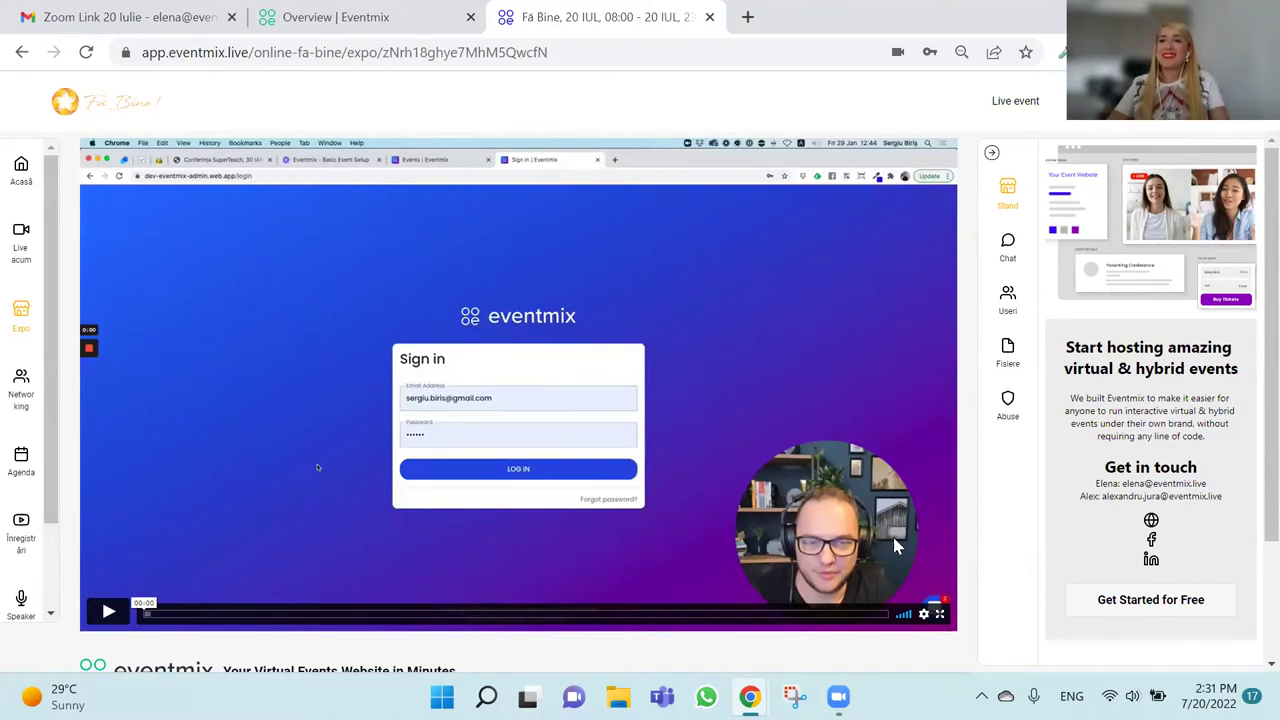
{"action": "scroll", "coordinate": [1000, 483], "scroll_direction": "down", "scroll_amount": 2}
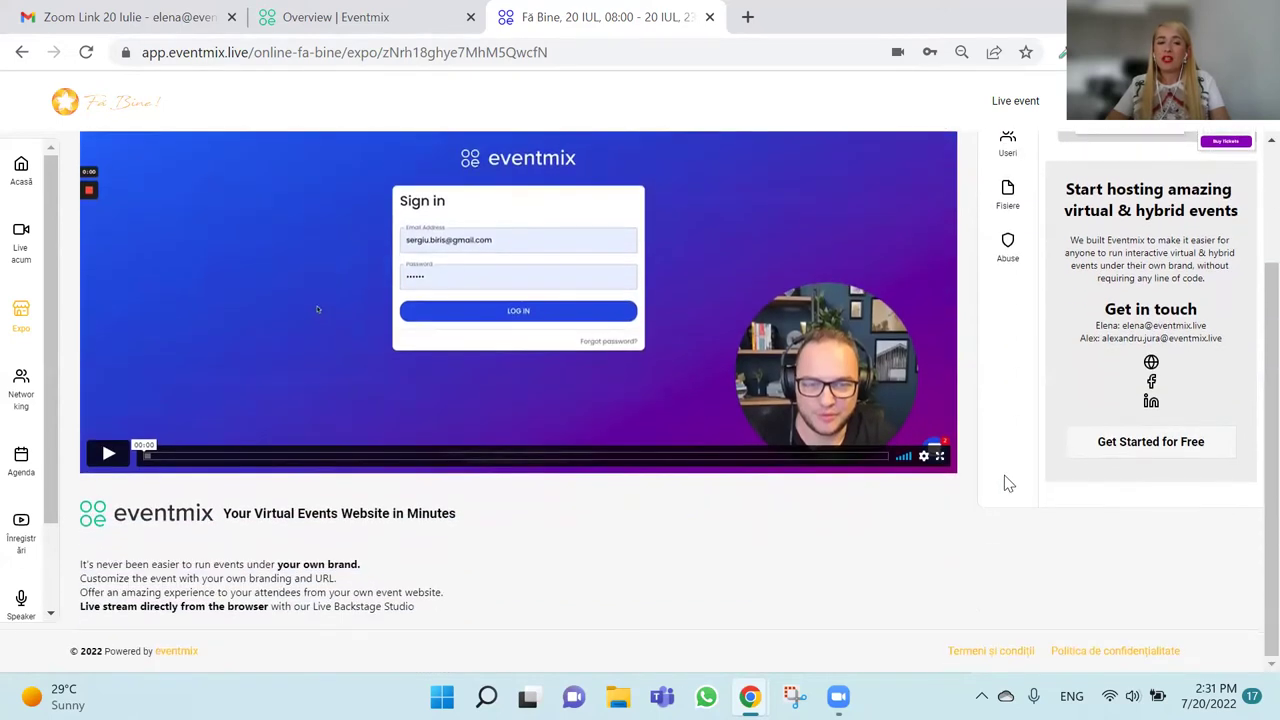
{"action": "scroll", "coordinate": [1008, 483], "scroll_direction": "up", "scroll_amount": 2}
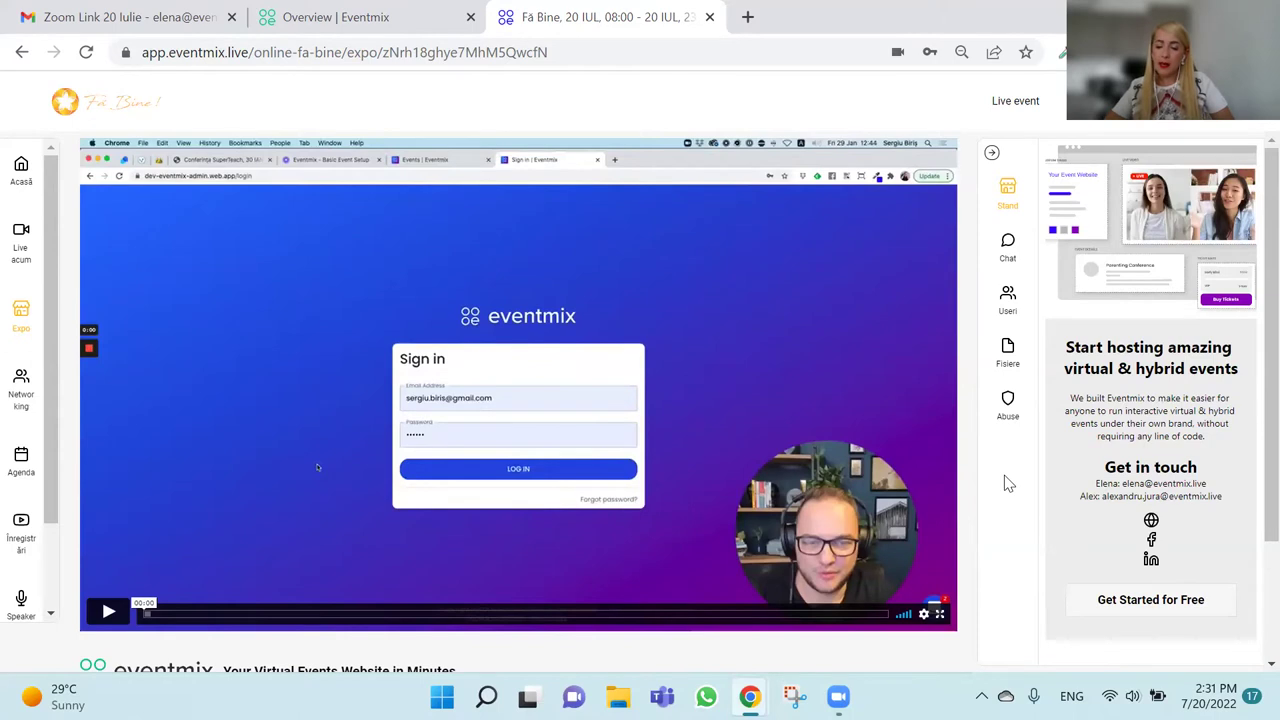
{"action": "left_click", "coordinate": [28, 175]}
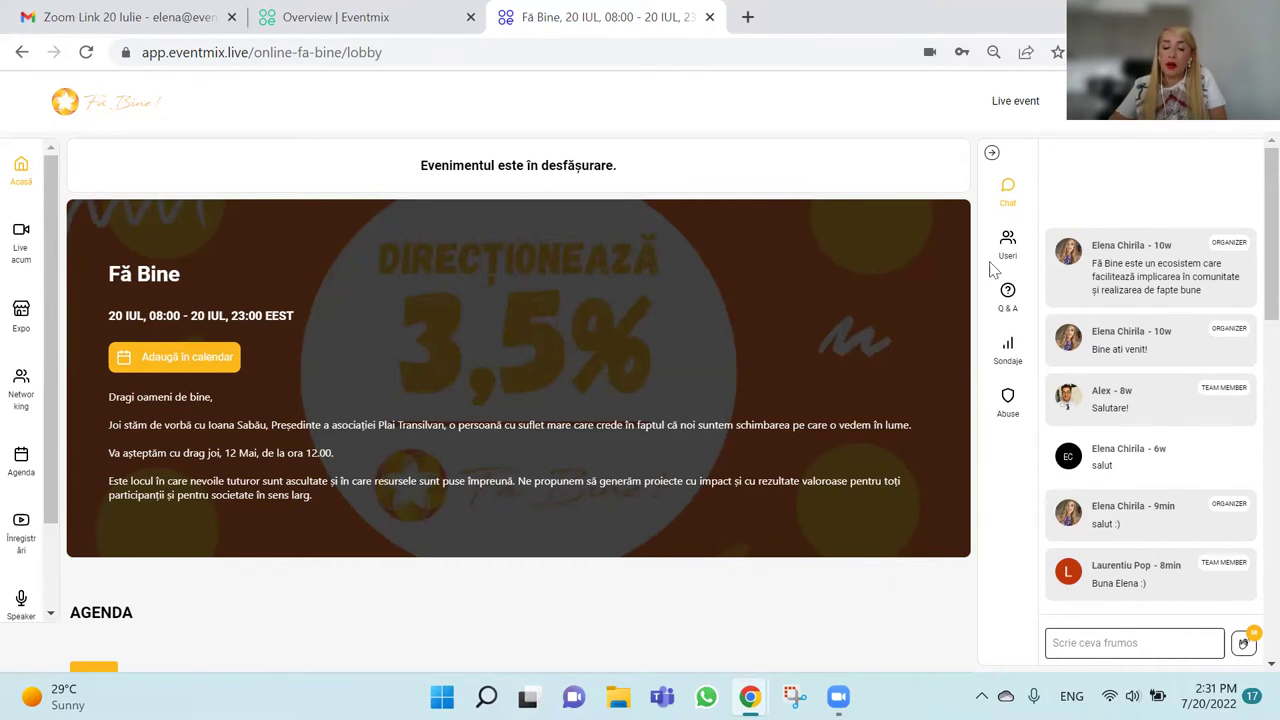
Choose Deconectare from the profile menu to log out of Fă Bine.
{"action": "left_click", "coordinate": [1206, 122]}
{"action": "left_click", "coordinate": [1196, 170]}
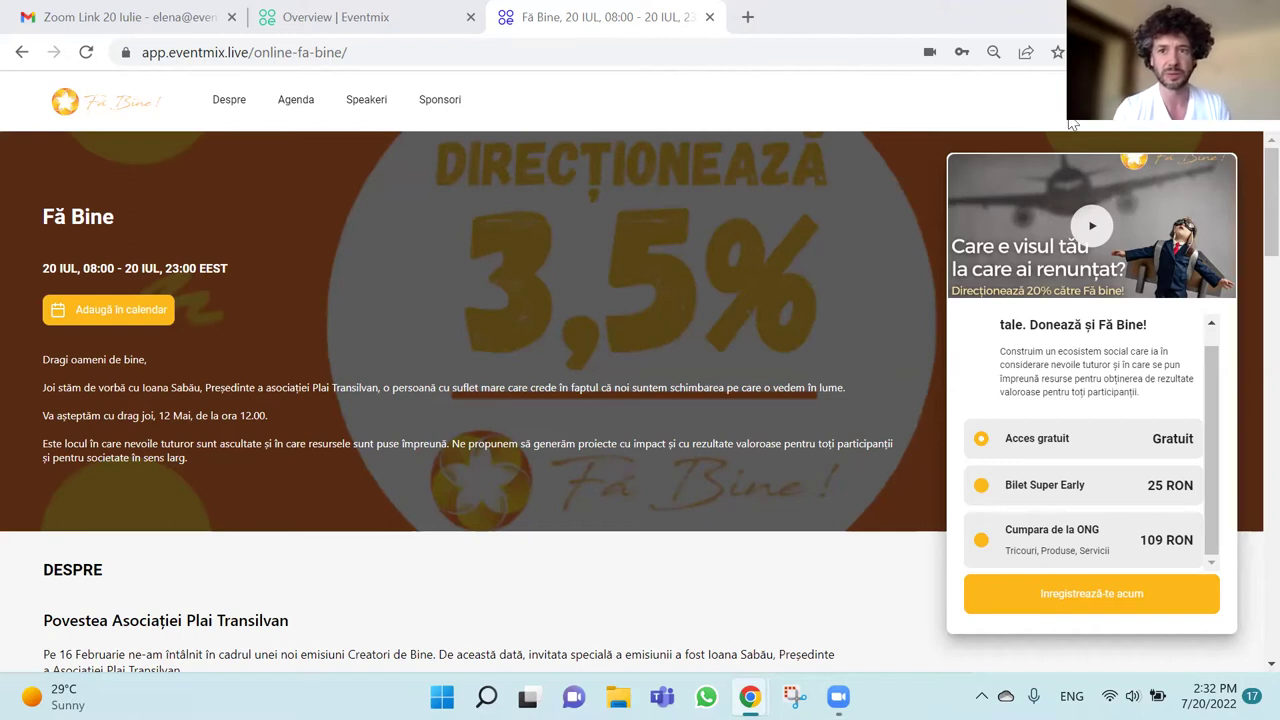
Load the TEDxBaiaMare event address in a new browser tab.
{"action": "left_click", "coordinate": [749, 18]}
{"action": "type", "text": "ol"}
{"action": "key", "text": "BackSpace"}
{"action": "key", "text": "BackSpace"}
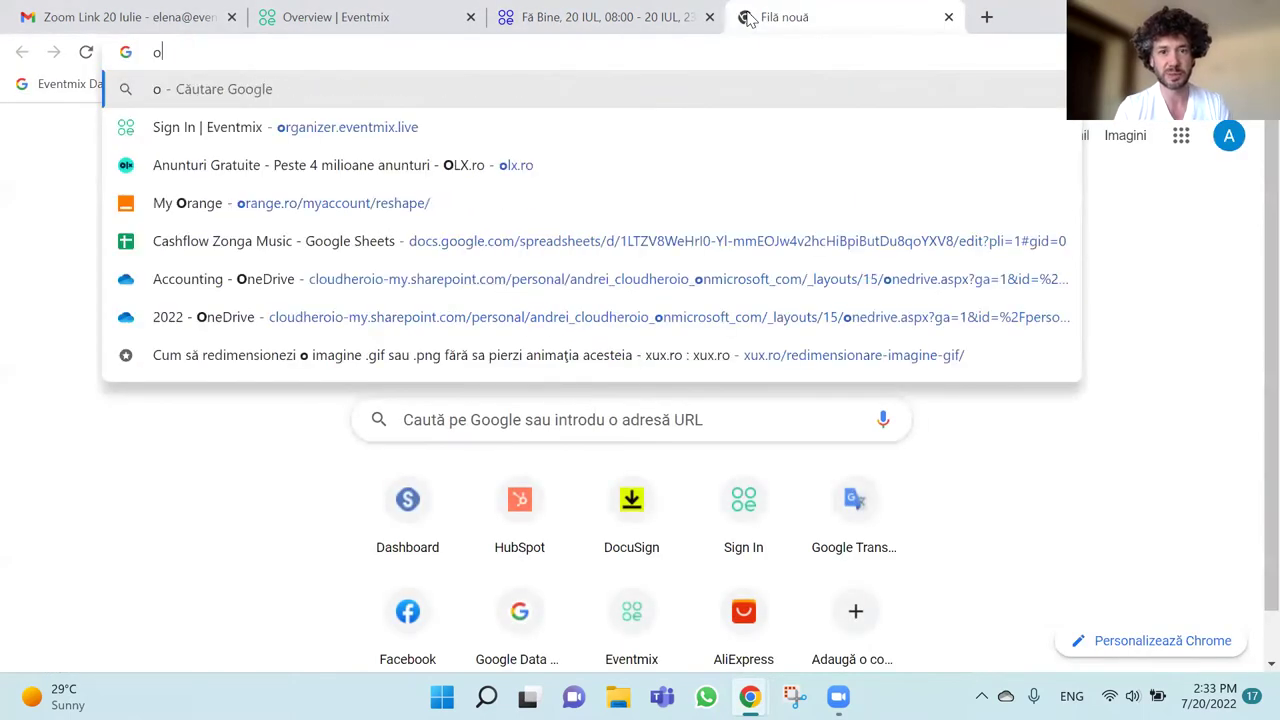
{"action": "type", "text": "nline"}
{"action": "key", "text": "Return"}
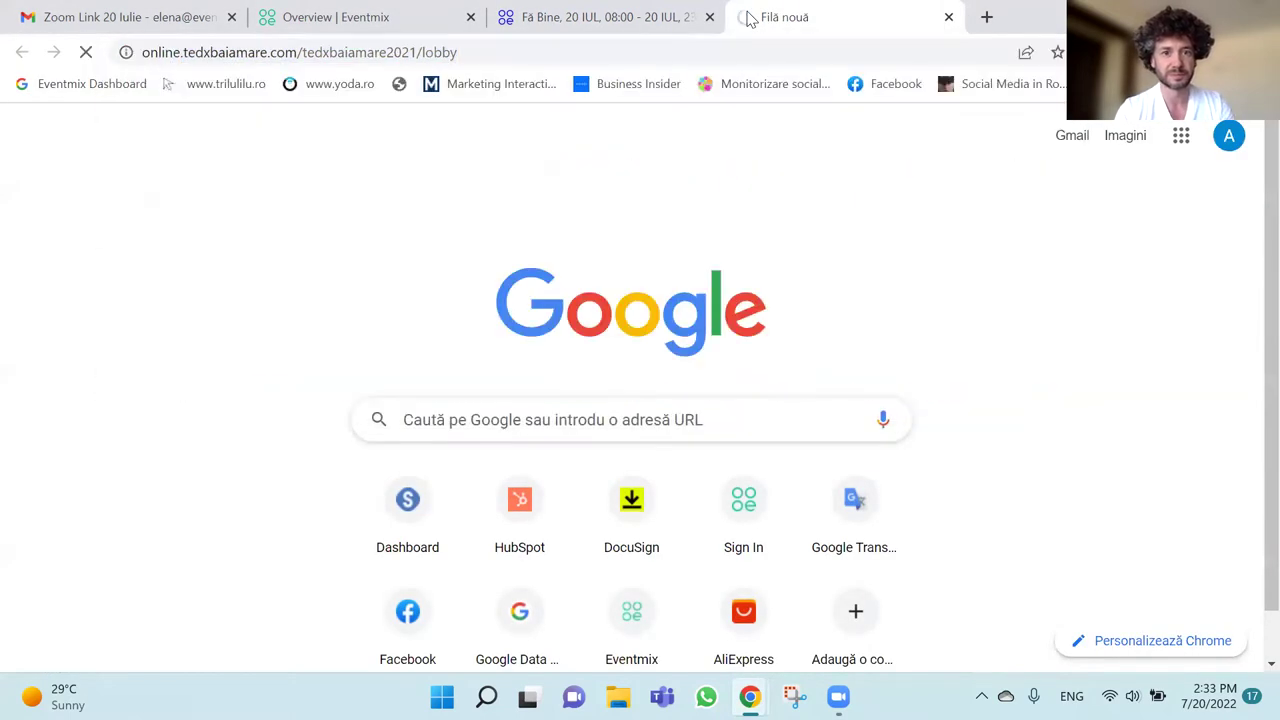
On the Fă Bine tab, sign in with the saved e-mail and password.
{"action": "left_click", "coordinate": [668, 16]}
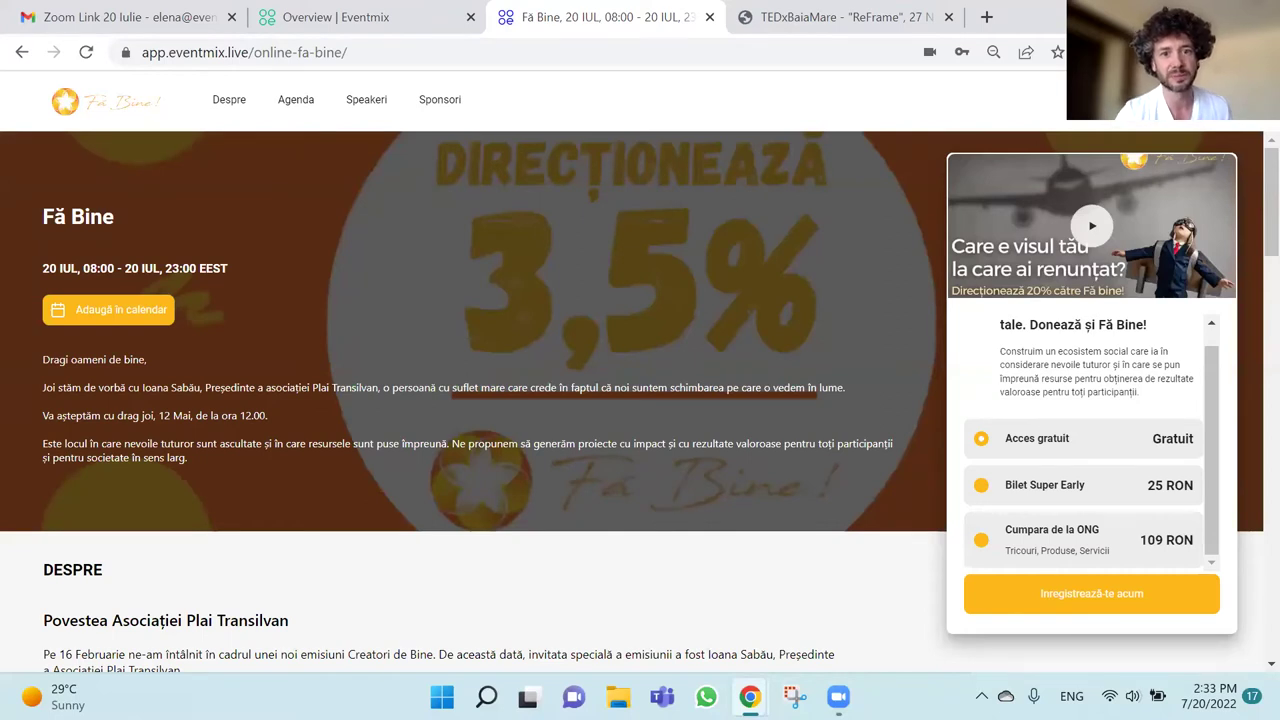
{"action": "left_click", "coordinate": [1091, 593]}
{"action": "left_click", "coordinate": [643, 320]}
{"action": "type", "text": "elena@"}
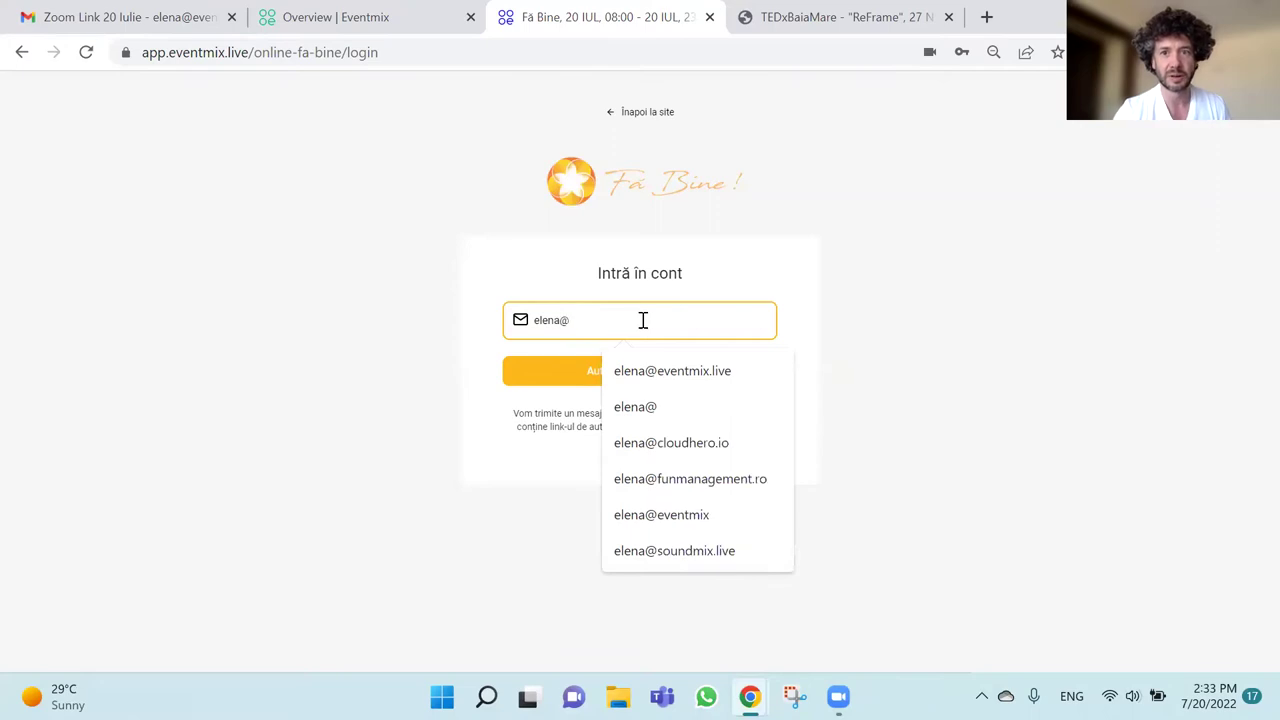
{"action": "left_click", "coordinate": [680, 370]}
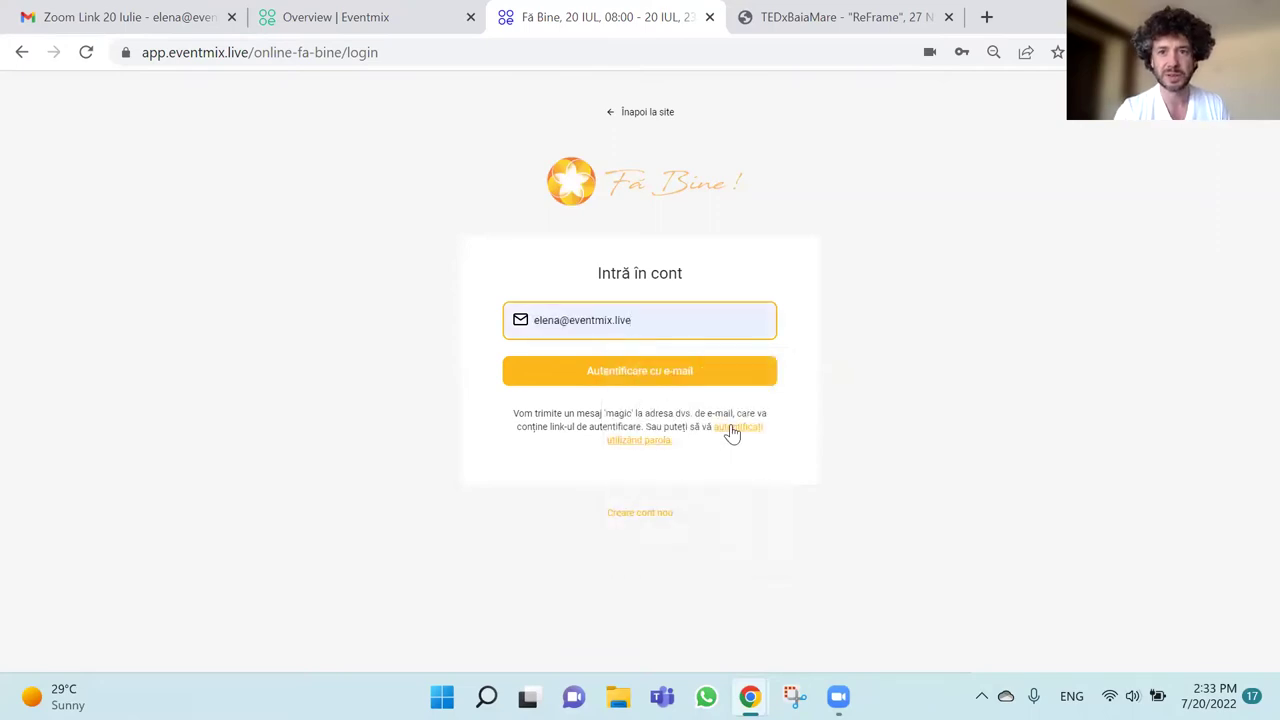
{"action": "left_click", "coordinate": [731, 432]}
{"action": "left_click", "coordinate": [677, 423]}
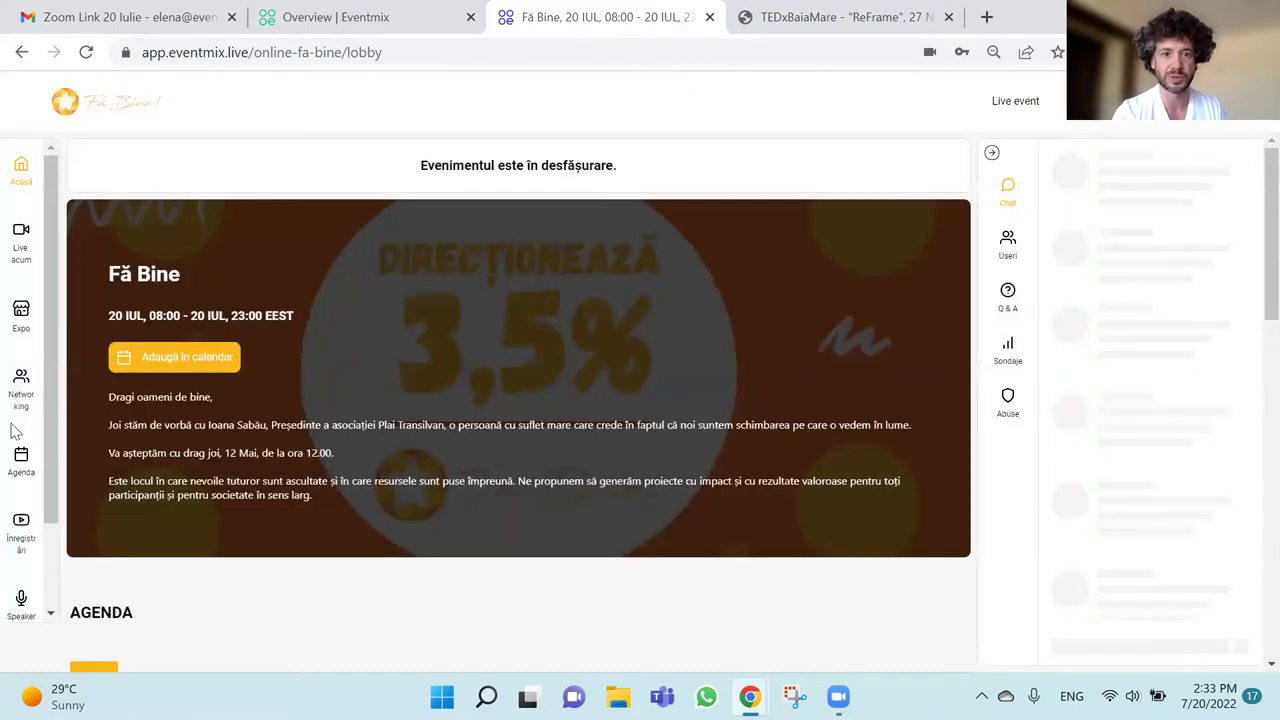
Open Networking to show the Fă Bine team, product marketing and volunteering tables.
{"action": "left_click", "coordinate": [21, 392]}
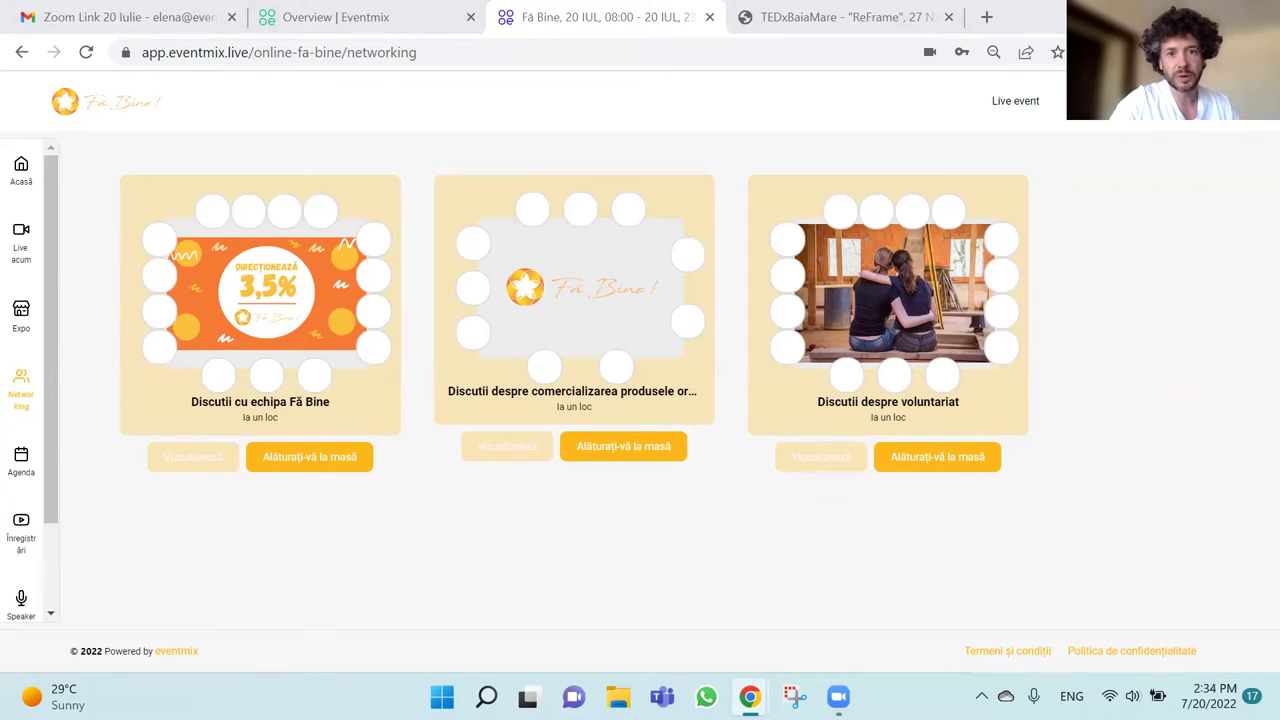
Check the TEDxBaiaMare tab, then open the Coca Cola stand from Fă Bine's Expo.
{"action": "left_click", "coordinate": [845, 18]}
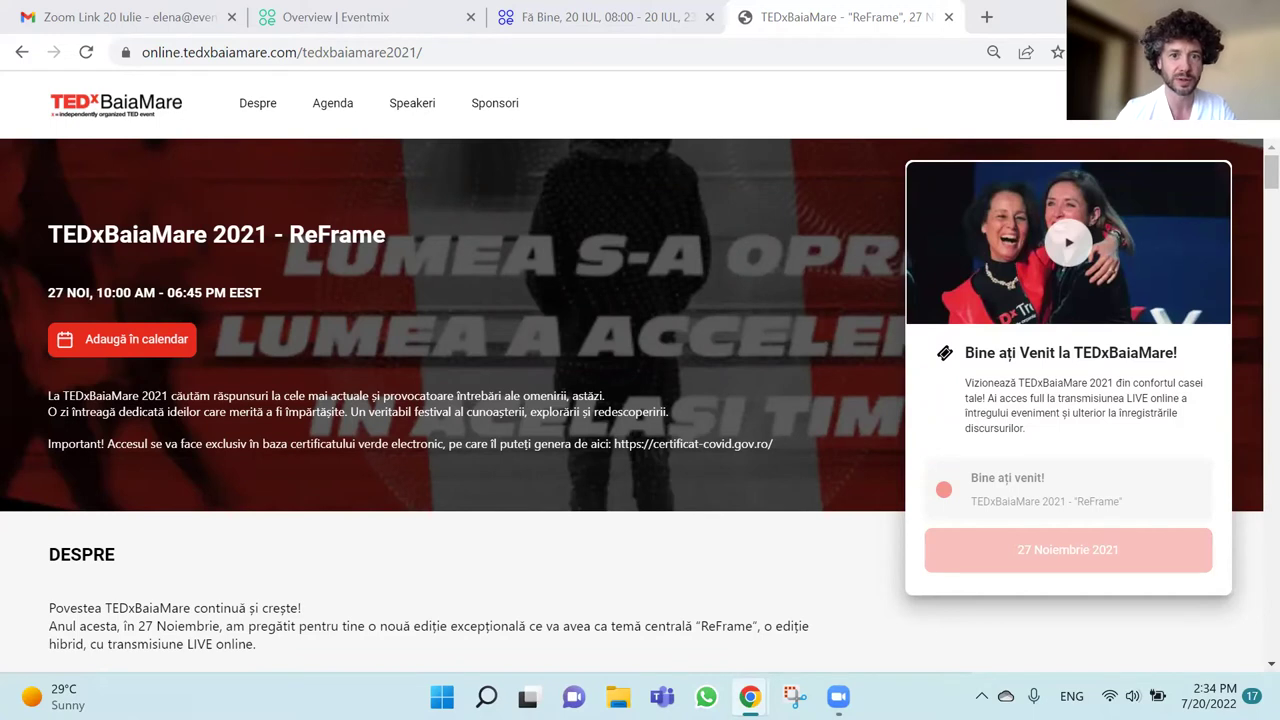
{"action": "left_click", "coordinate": [580, 22]}
{"action": "left_click", "coordinate": [22, 326]}
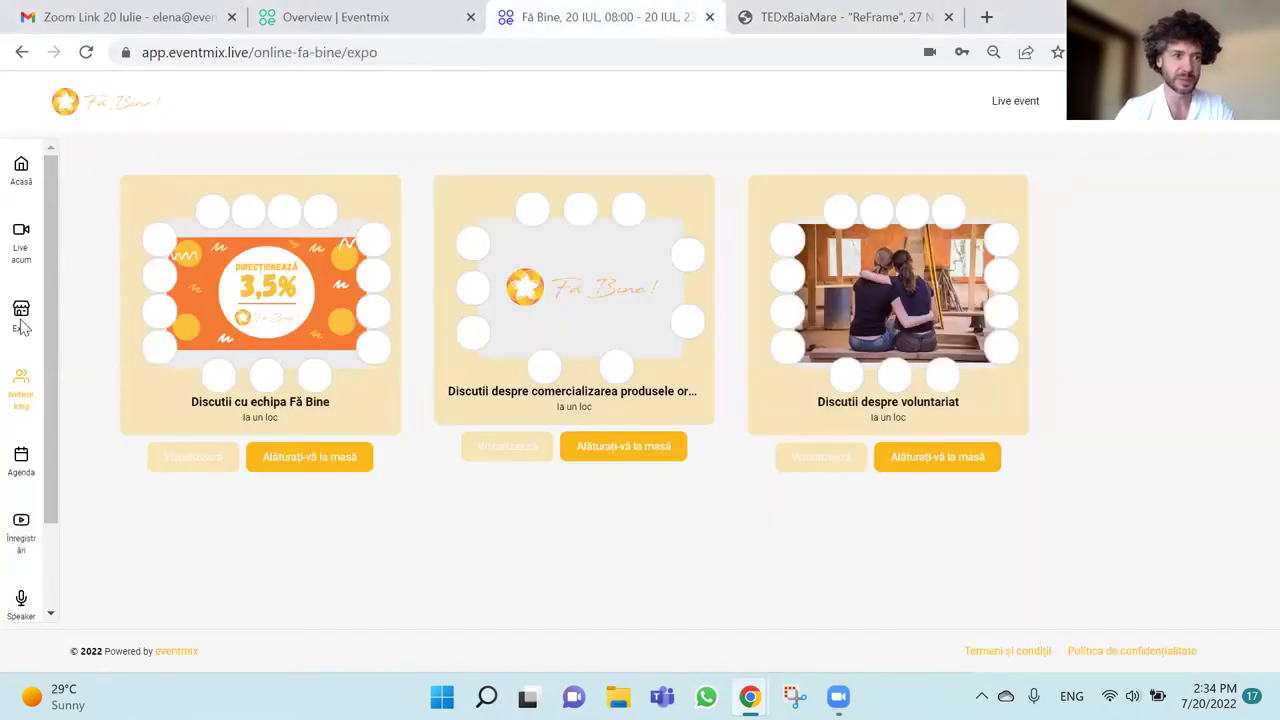
{"action": "left_click", "coordinate": [327, 396]}
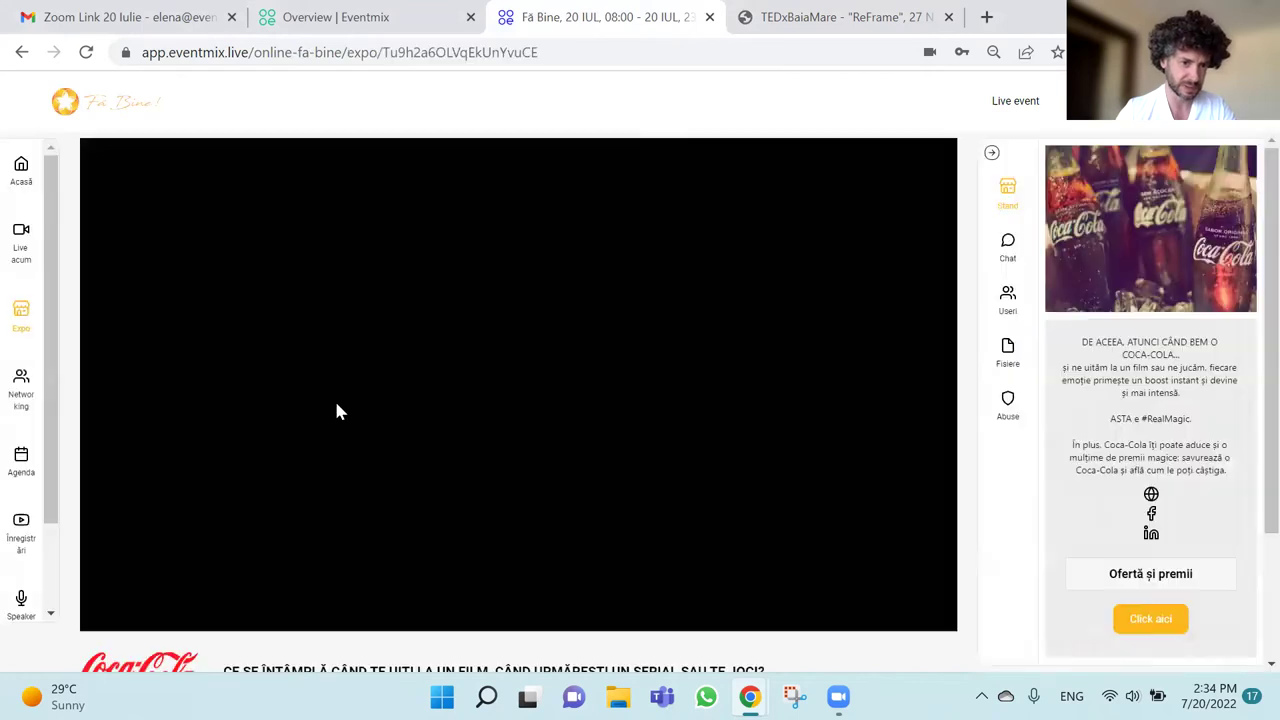